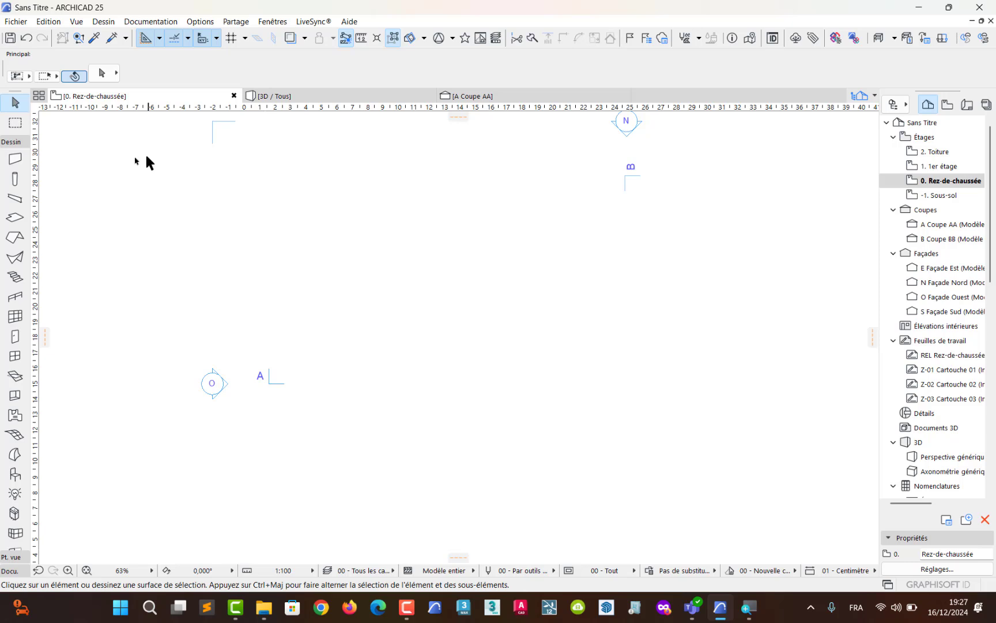
- Delete the Sous-sol storey (-1) from the project's storey settings
{"action": "left_click", "coordinate": [14, 217]}
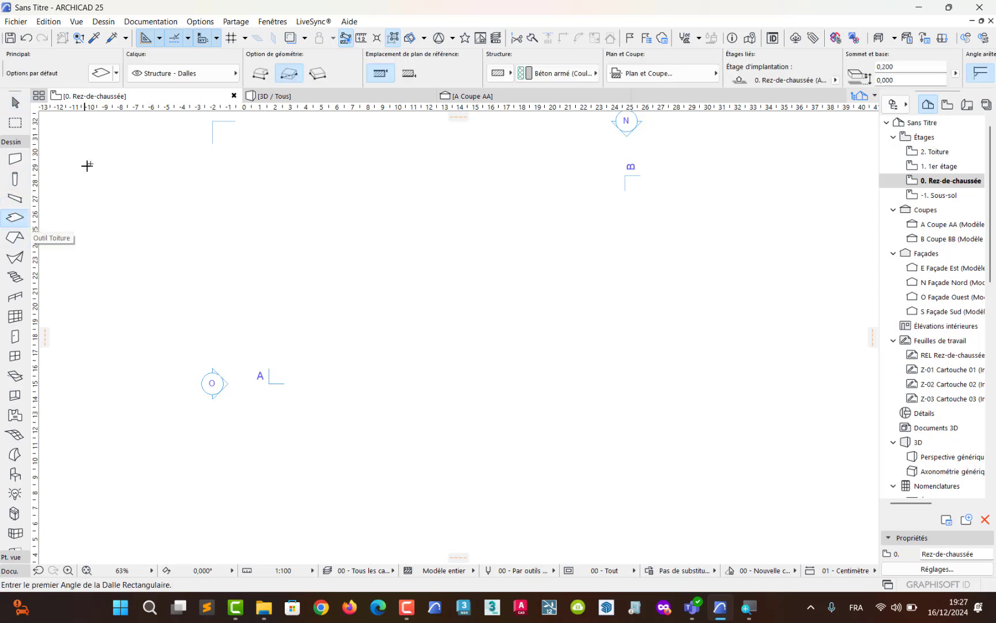
{"action": "left_click", "coordinate": [944, 182]}
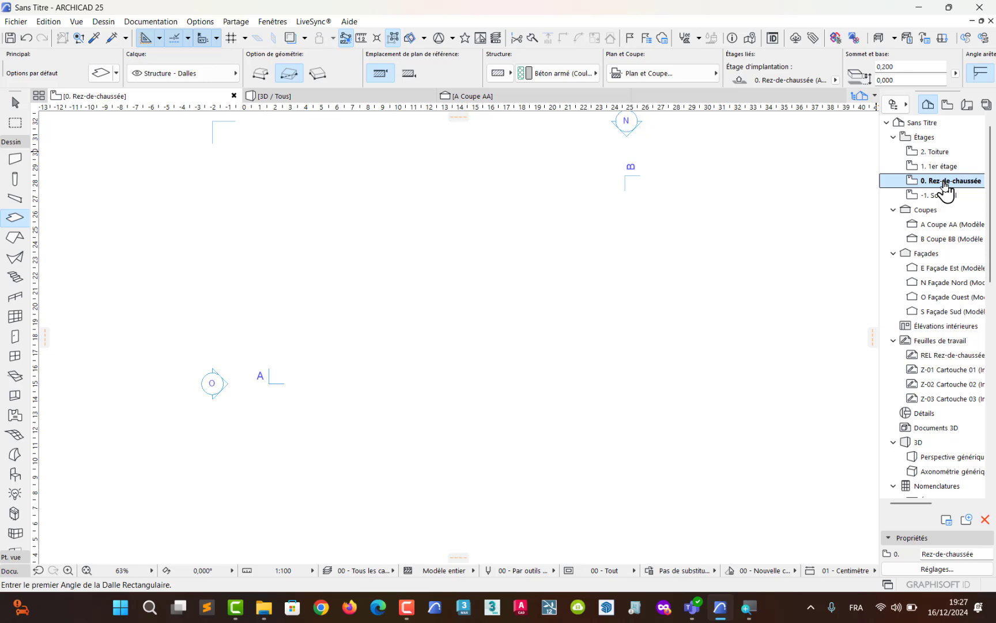
{"action": "right_click", "coordinate": [945, 186]}
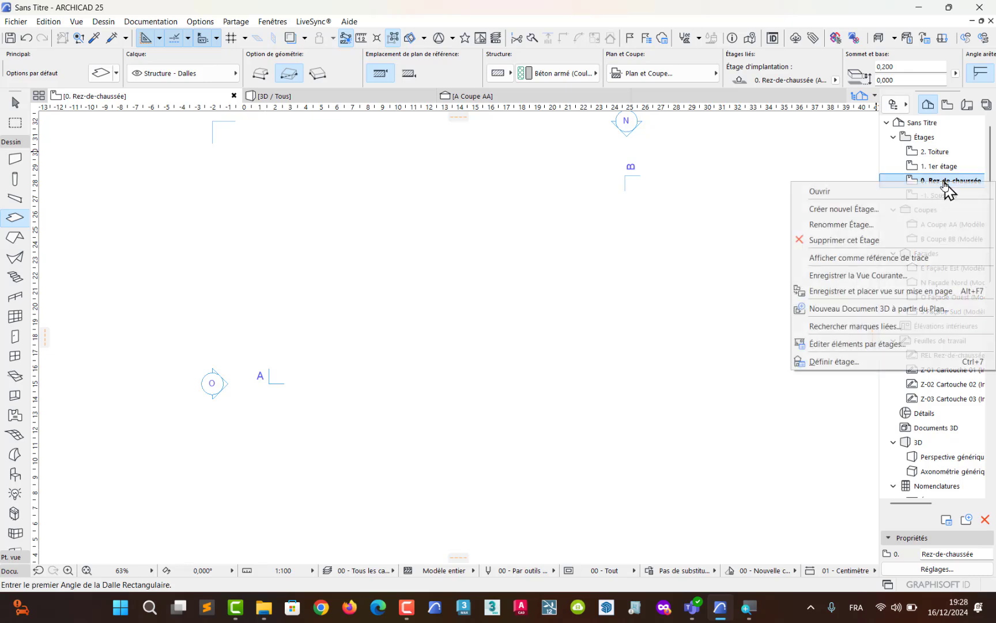
{"action": "left_click", "coordinate": [845, 370]}
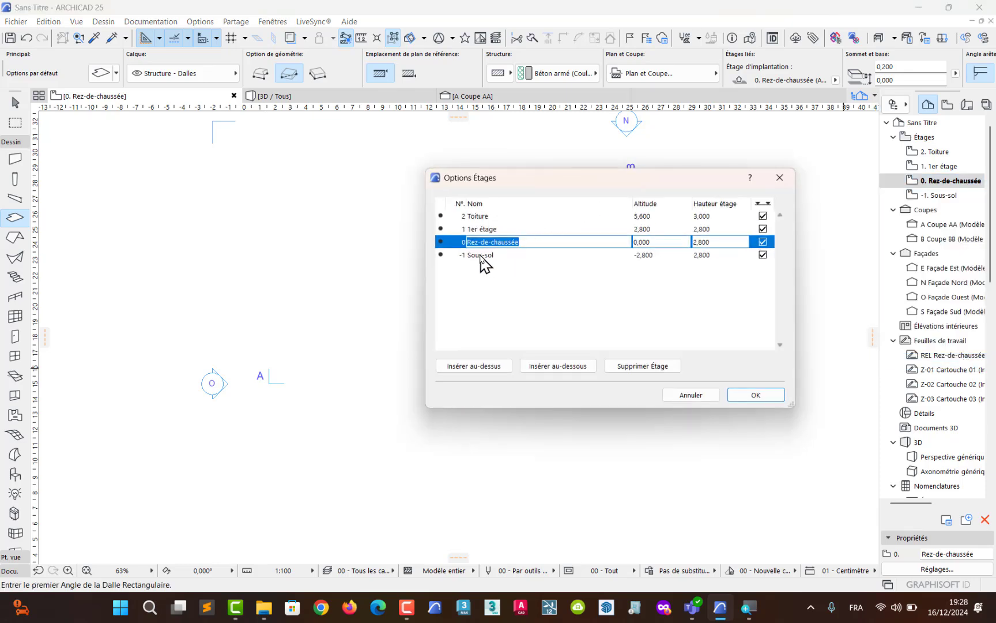
{"action": "left_click", "coordinate": [481, 256]}
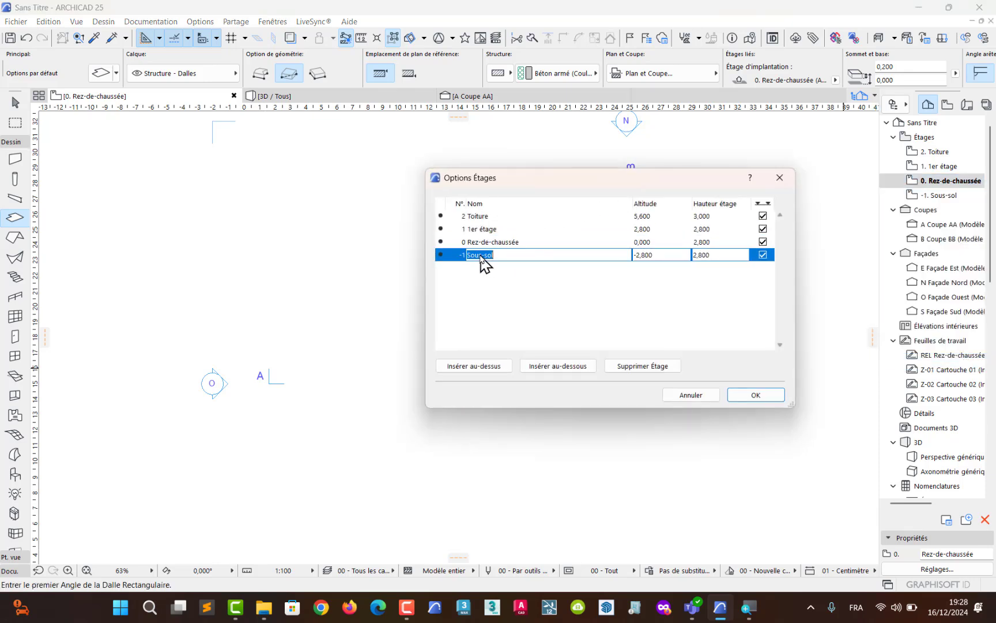
{"action": "left_click", "coordinate": [636, 368]}
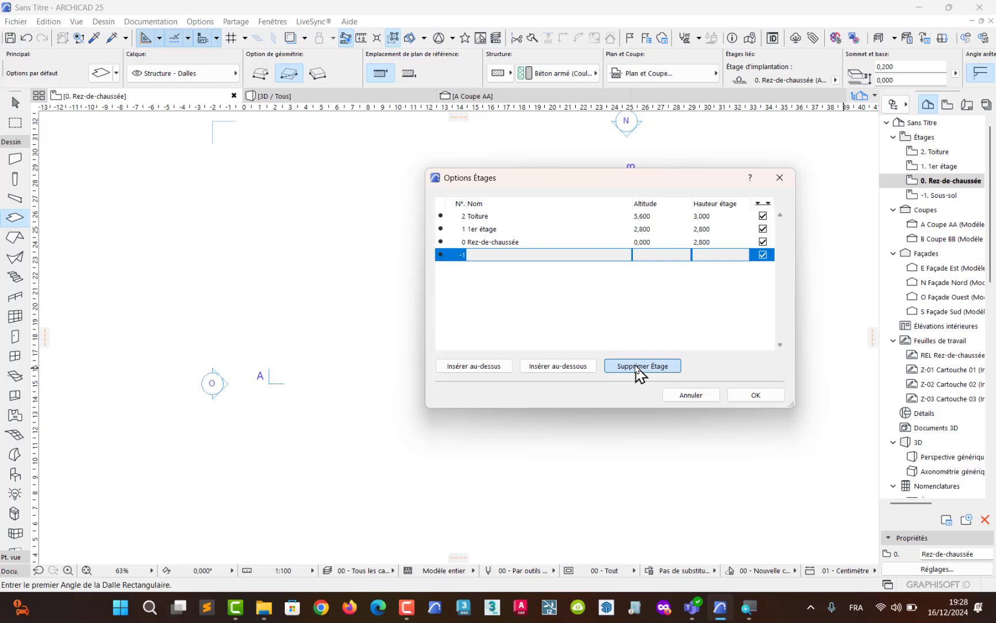
- Set the storey heights of Rez-de-chaussée and 1er étage to 3 m and apply the storey changes, including the deletion
{"action": "left_click", "coordinate": [719, 242]}
{"action": "type", "text": "3"}
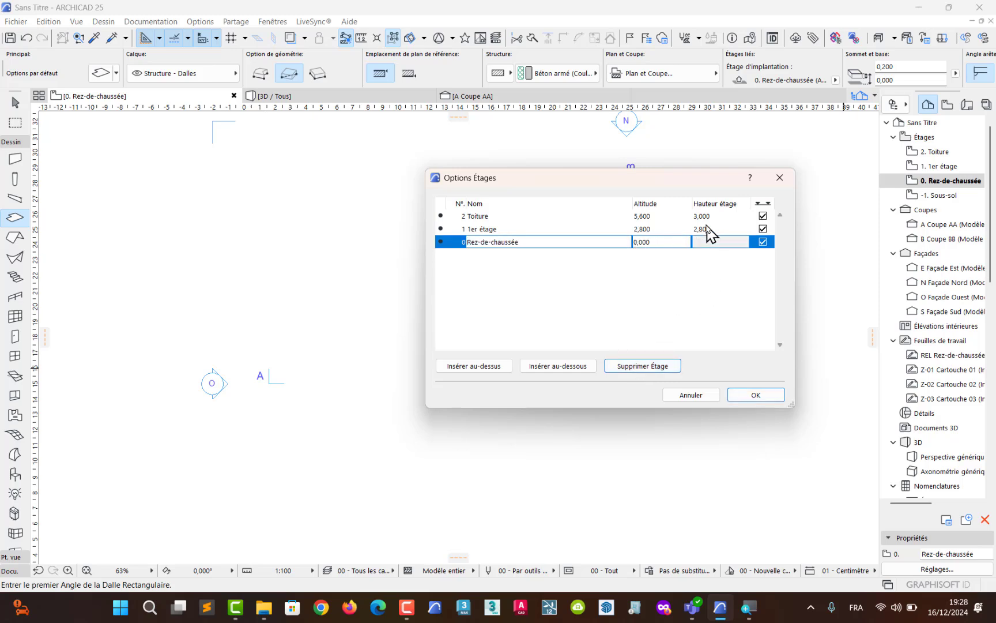
{"action": "left_click", "coordinate": [716, 229]}
{"action": "type", "text": "3"}
{"action": "left_click", "coordinate": [687, 280]}
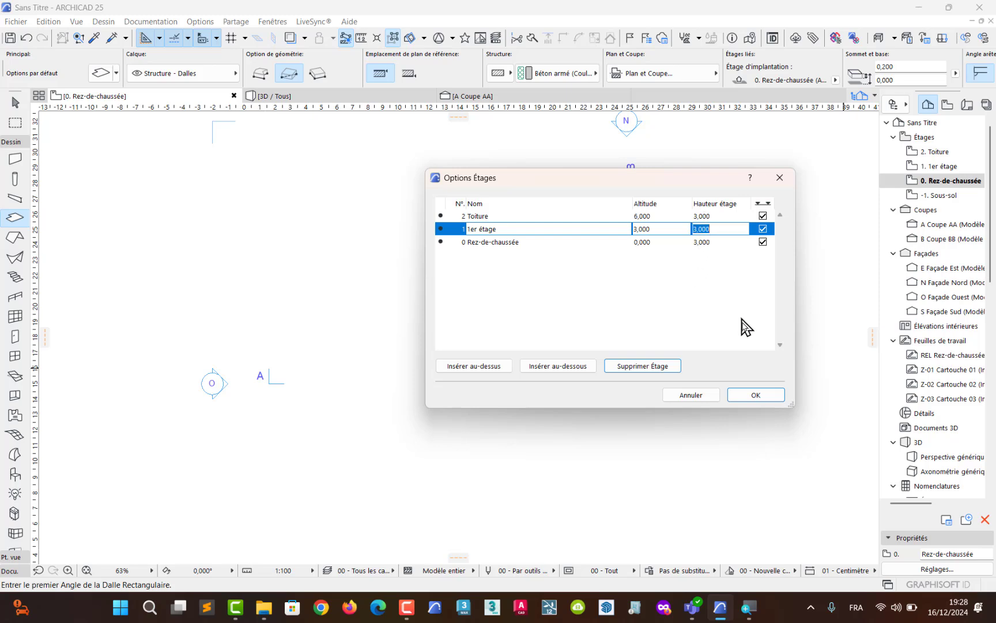
{"action": "left_click", "coordinate": [750, 398]}
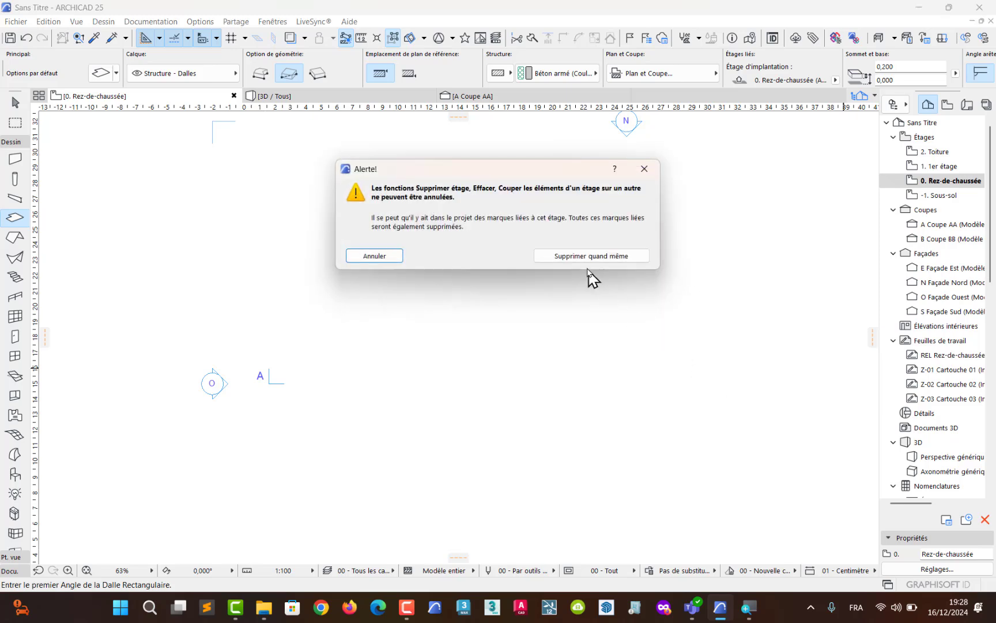
{"action": "left_click", "coordinate": [588, 256]}
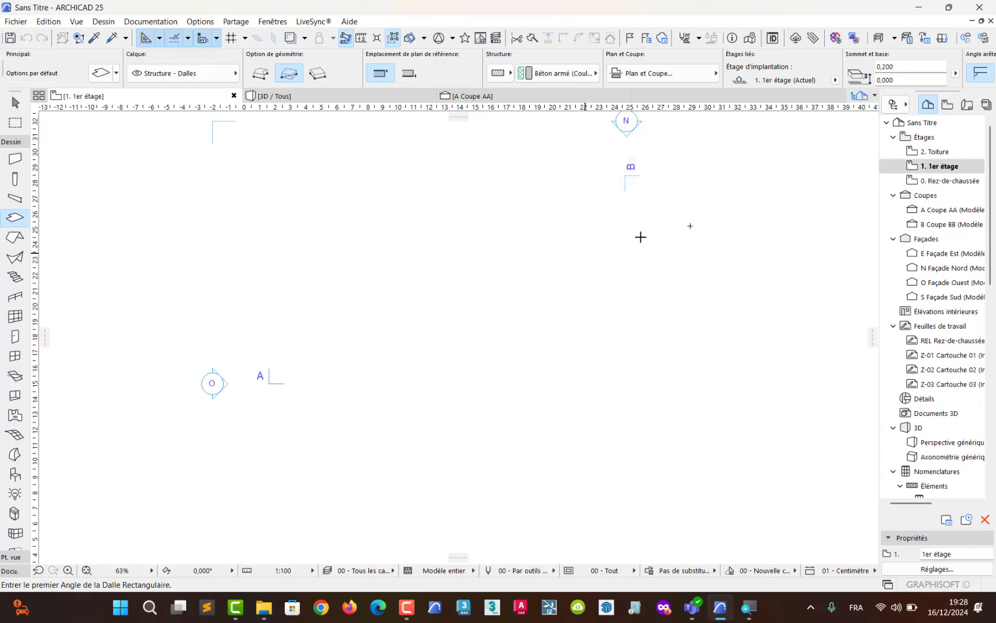
- Open the Rez-de-chaussée plan and accept the default slab settings with a thickness of 0.200 m
{"action": "left_click", "coordinate": [945, 169]}
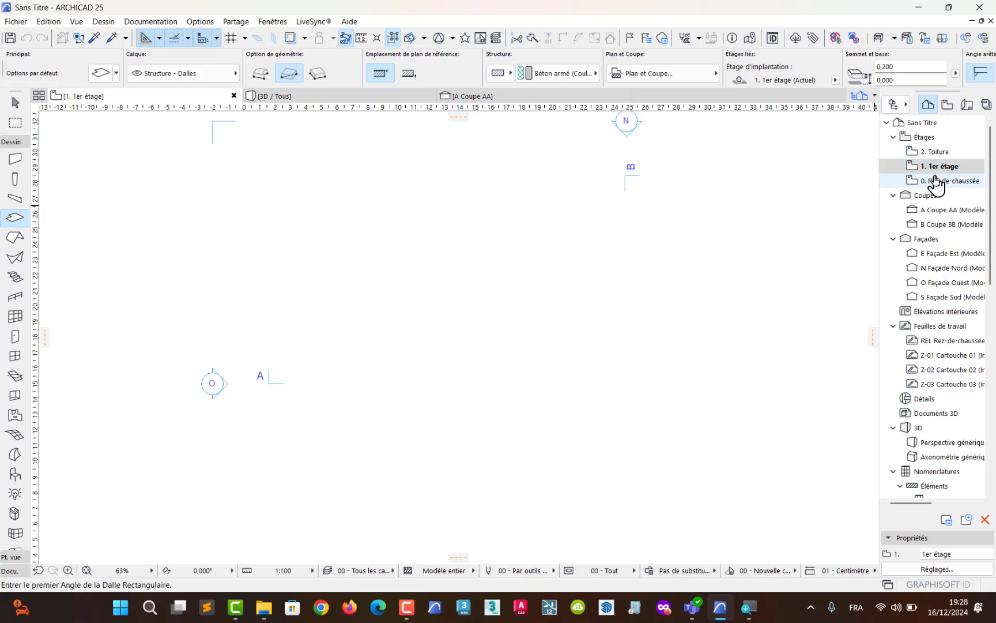
{"action": "left_click", "coordinate": [937, 185]}
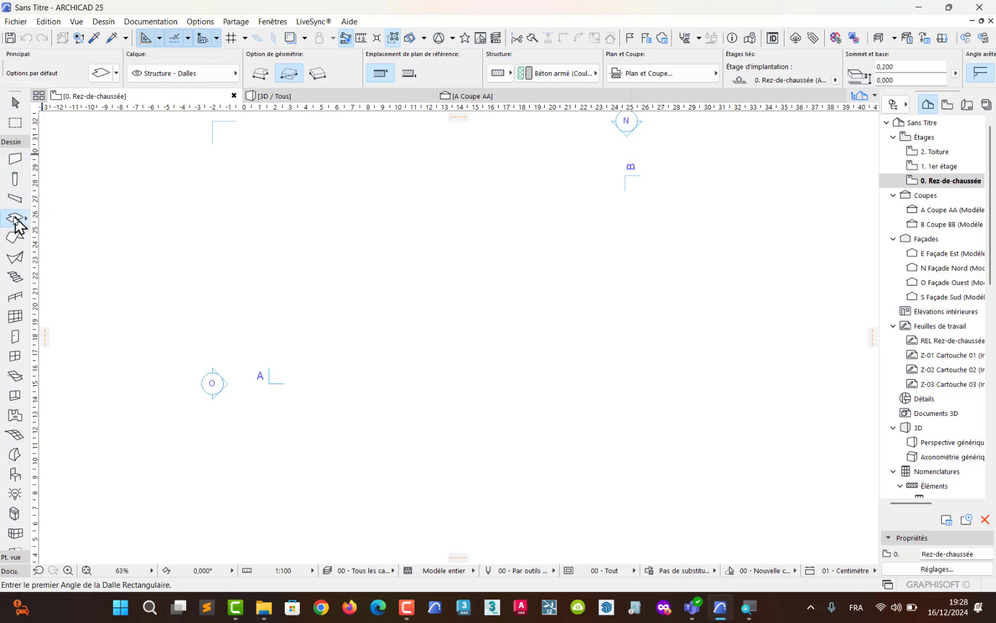
{"action": "left_click", "coordinate": [101, 75]}
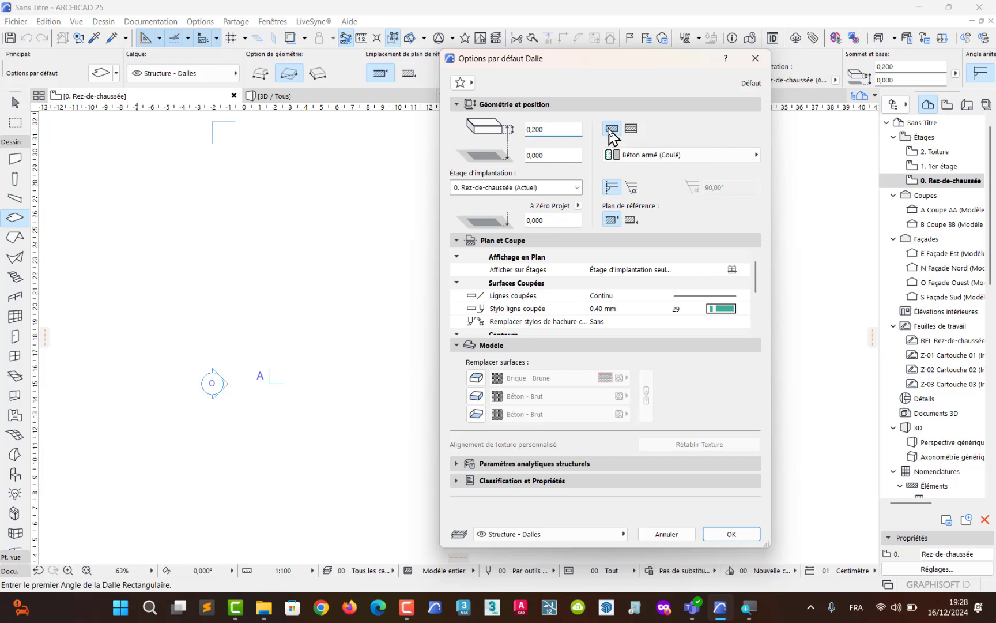
{"action": "left_click", "coordinate": [555, 129]}
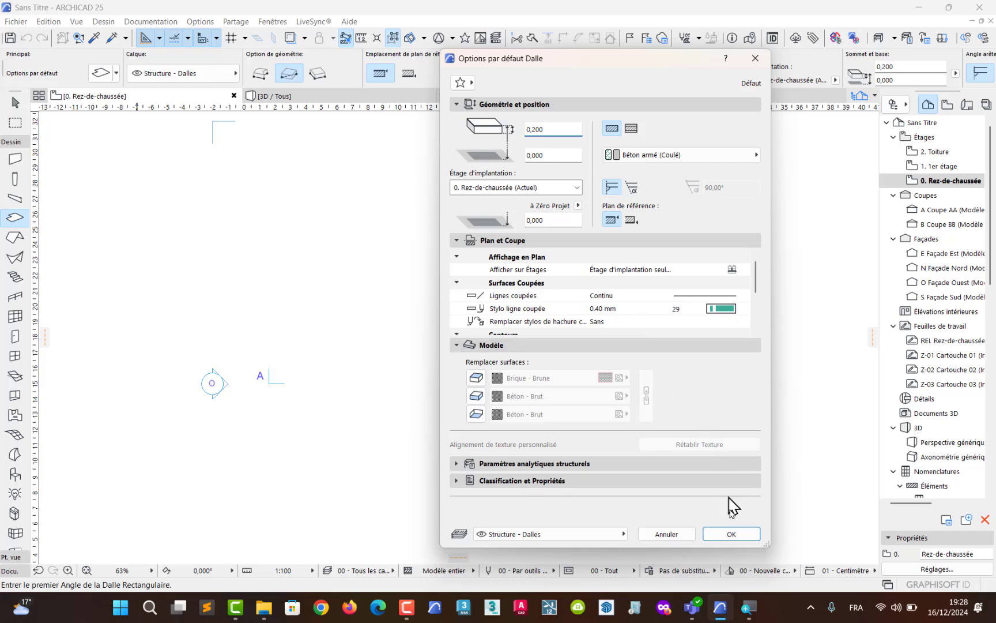
{"action": "left_click", "coordinate": [730, 535]}
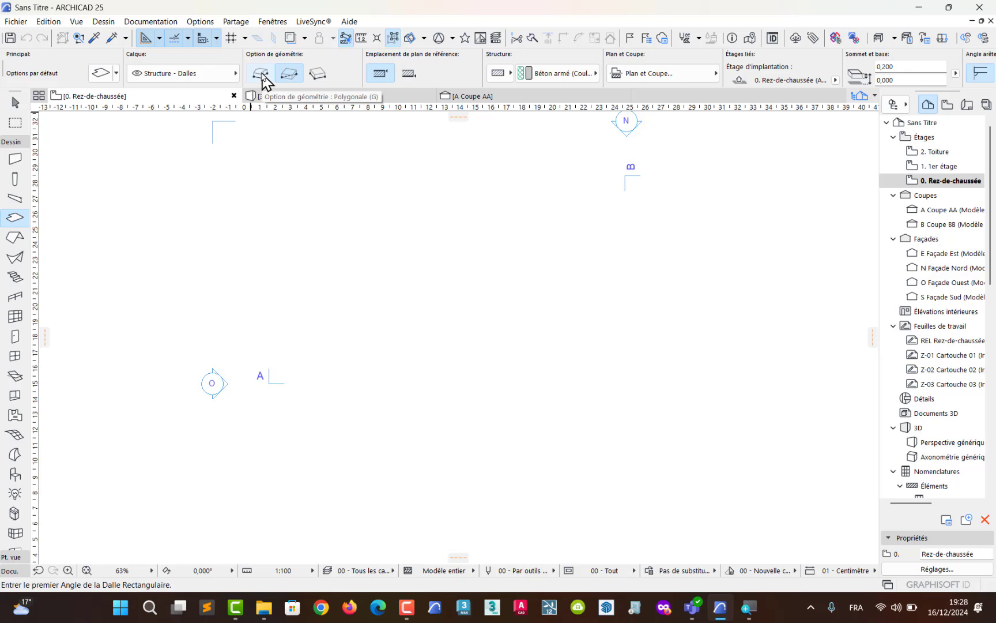
- Start a polygonal slab in the middle of the plan with a 5 m horizontal first edge at 0°
{"action": "left_click", "coordinate": [261, 75]}
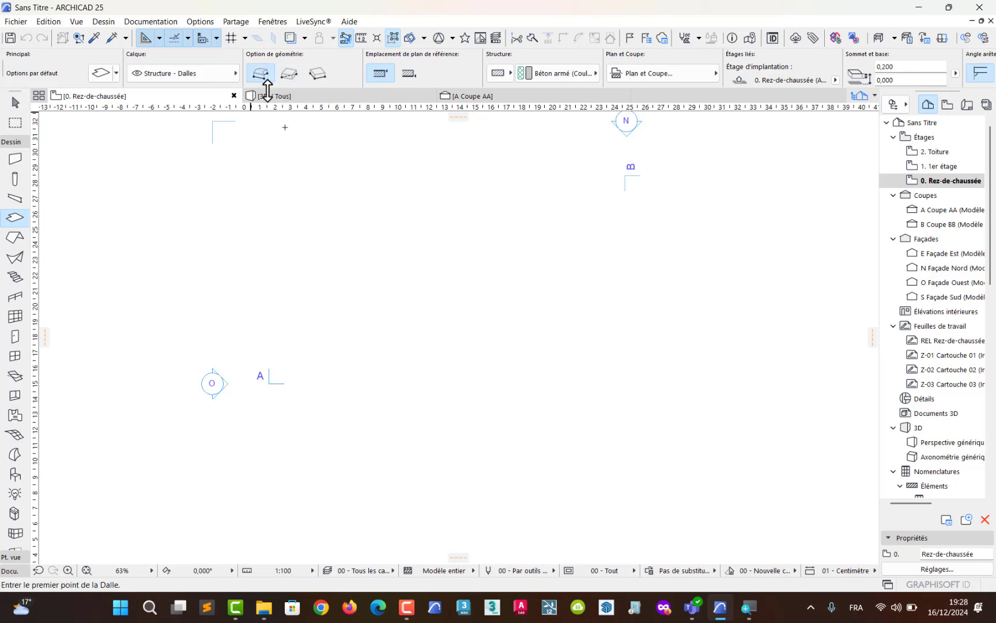
{"action": "left_click", "coordinate": [361, 276]}
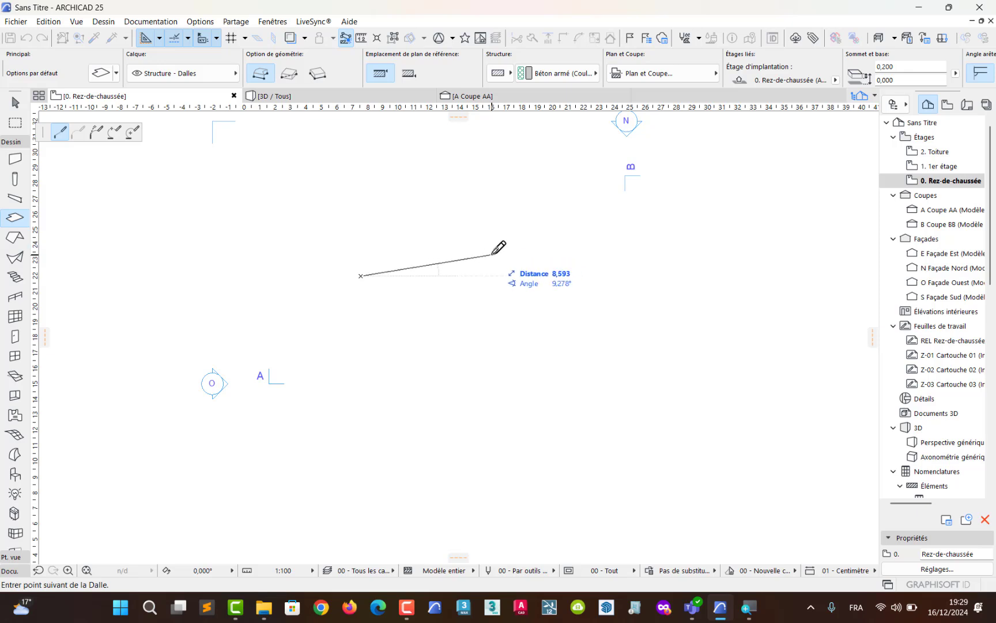
{"action": "key", "text": "Tab"}
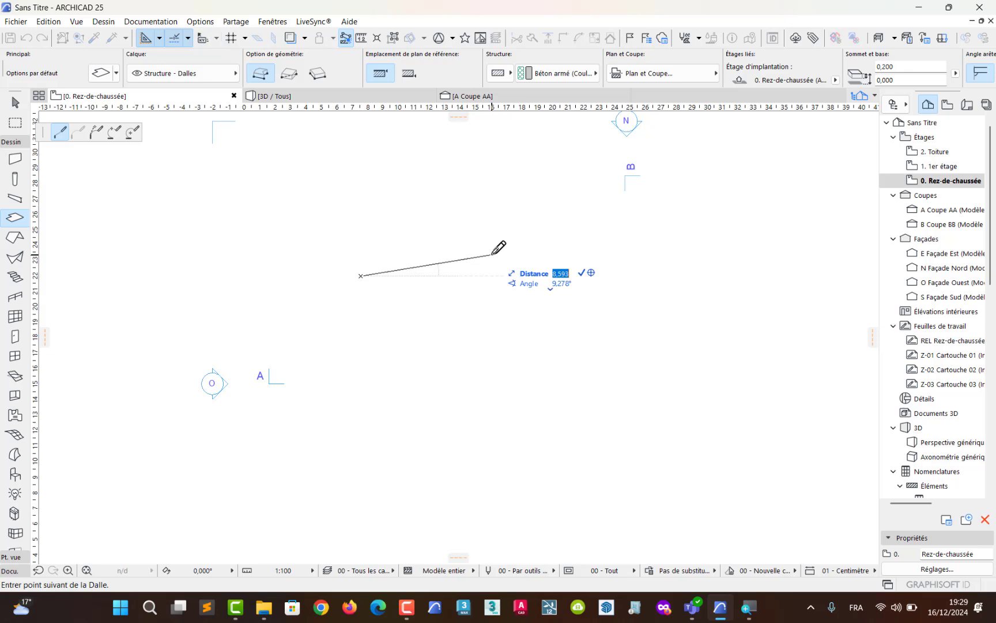
{"action": "type", "text": "5"}
{"action": "key", "text": "Tab"}
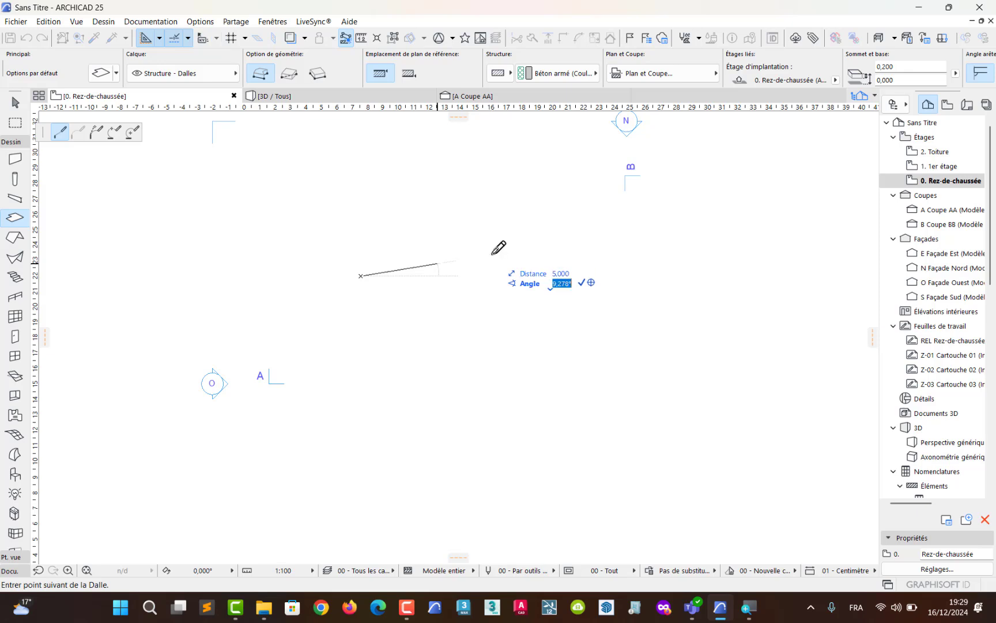
{"action": "type", "text": "0"}
{"action": "key", "text": "Return"}
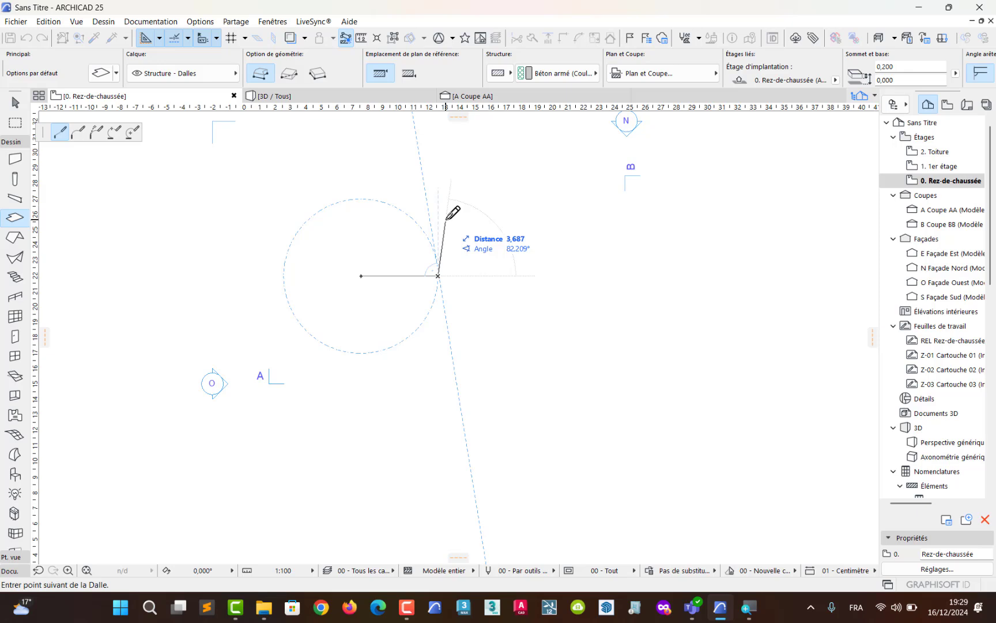
- Add the slab's second edge, running 5 m upward at 90°
{"action": "key", "text": "Tab"}
{"action": "type", "text": "5"}
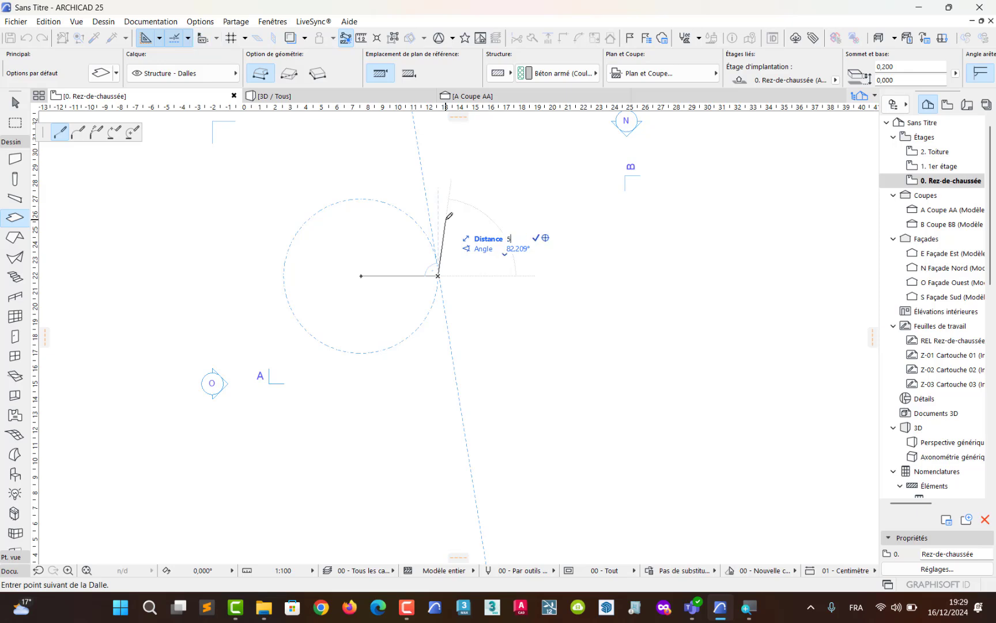
{"action": "key", "text": "Tab"}
{"action": "type", "text": "9"}
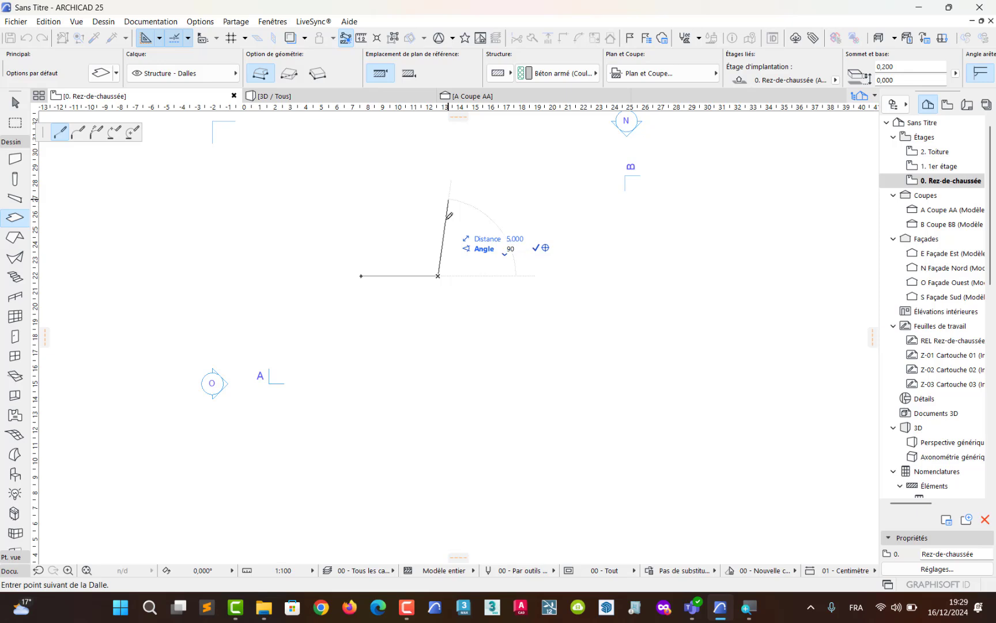
{"action": "type", "text": "0"}
{"action": "key", "text": "Return"}
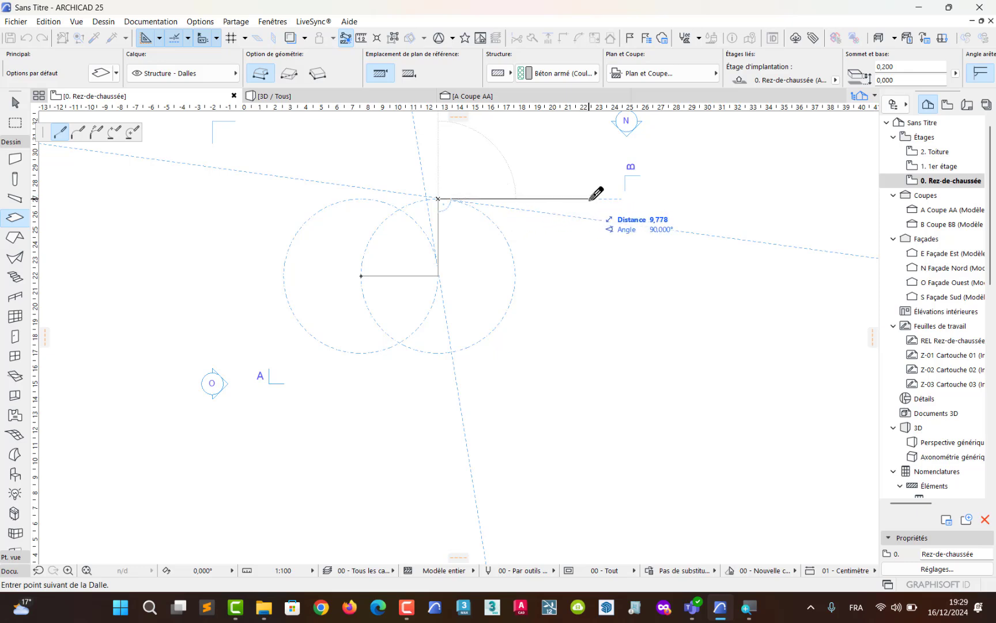
- Add the slab's upper edge, running 10 m to the right at 90°
{"action": "type", "text": "10"}
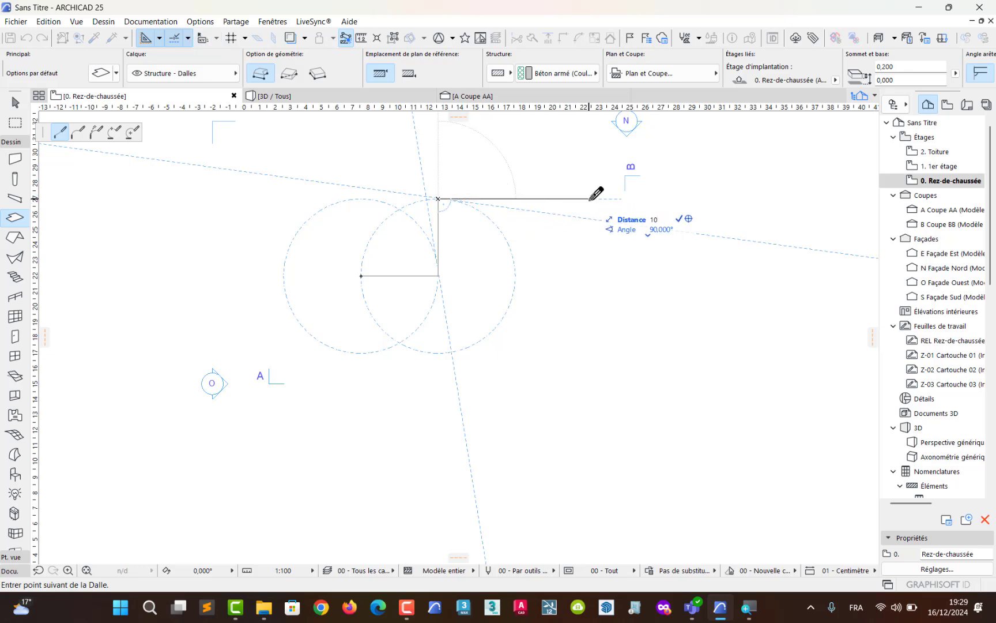
{"action": "key", "text": "Tab"}
{"action": "type", "text": "9"}
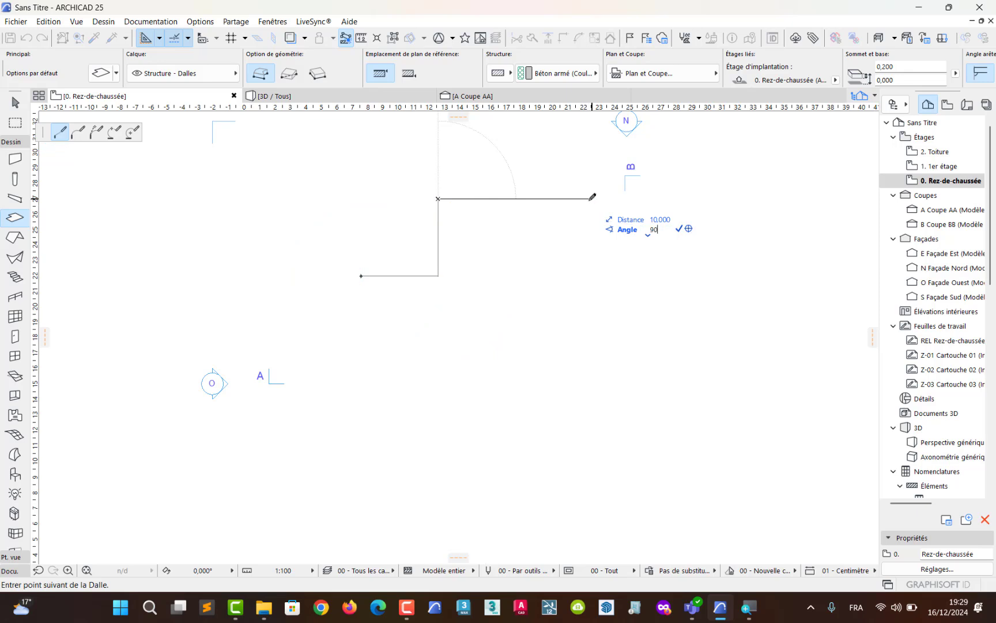
{"action": "type", "text": "0"}
{"action": "key", "text": "Return"}
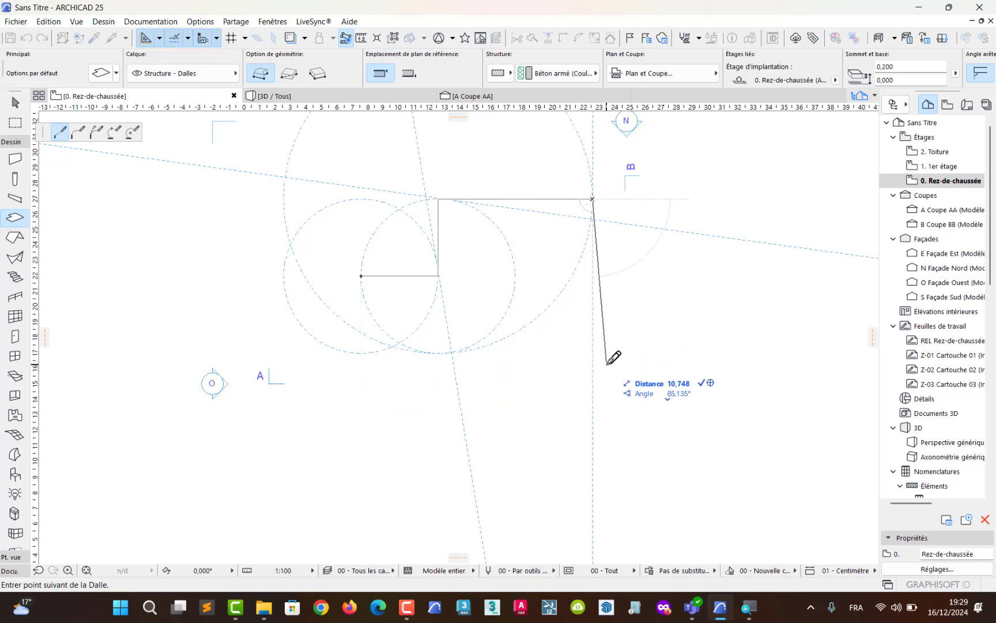
- Add the slab's right edge, running 10 m downward at 90°
{"action": "type", "text": "10"}
{"action": "key", "text": "Tab"}
{"action": "type", "text": "9"}
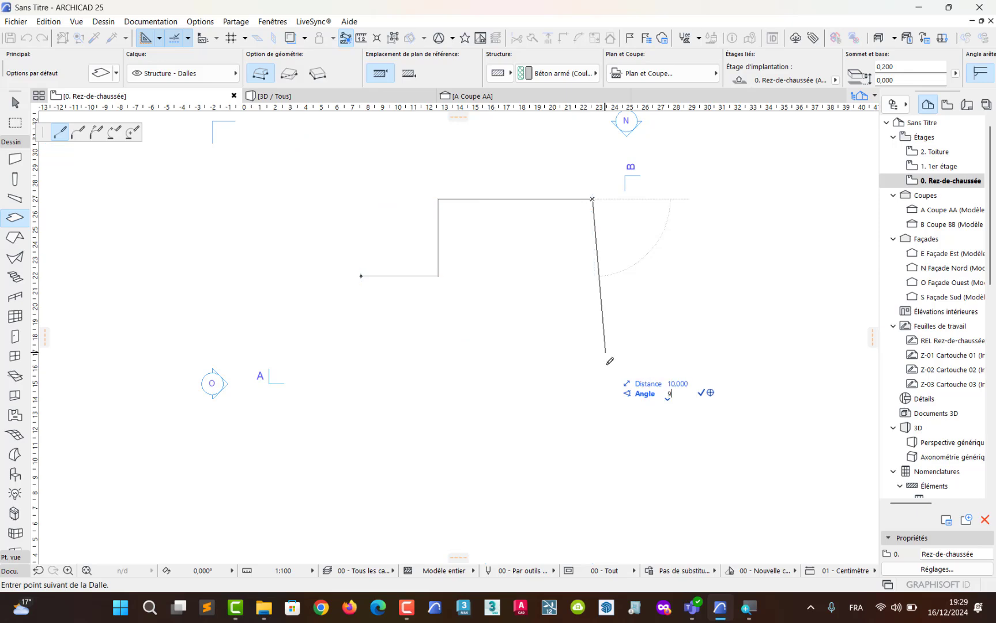
{"action": "type", "text": "0"}
{"action": "key", "text": "Return"}
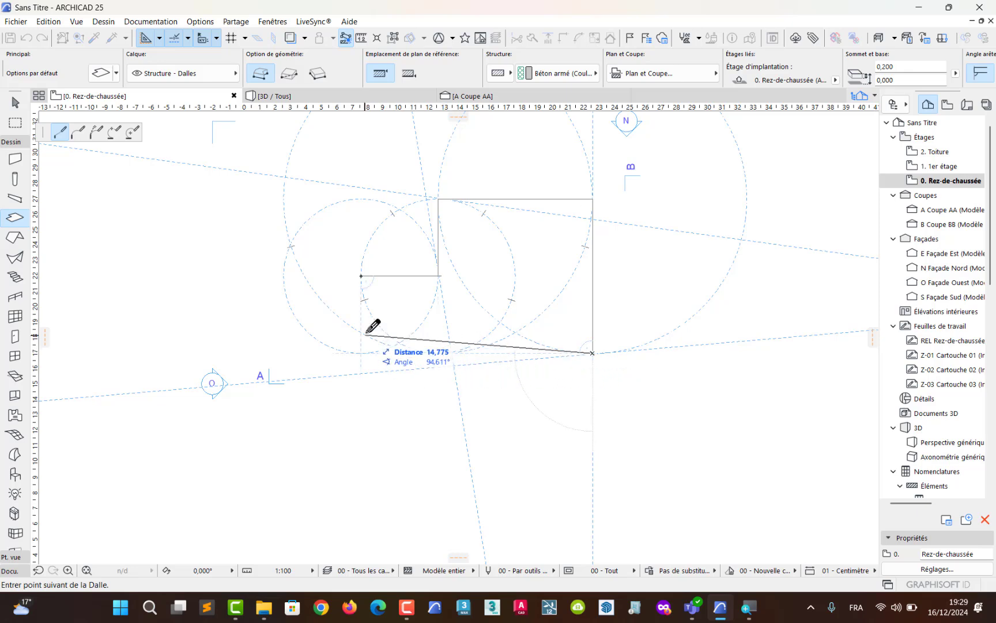
- Add the slab's 15 m bottom edge to the left at 90° and close the outline at its starting point
{"action": "key", "text": "Tab"}
{"action": "type", "text": "15"}
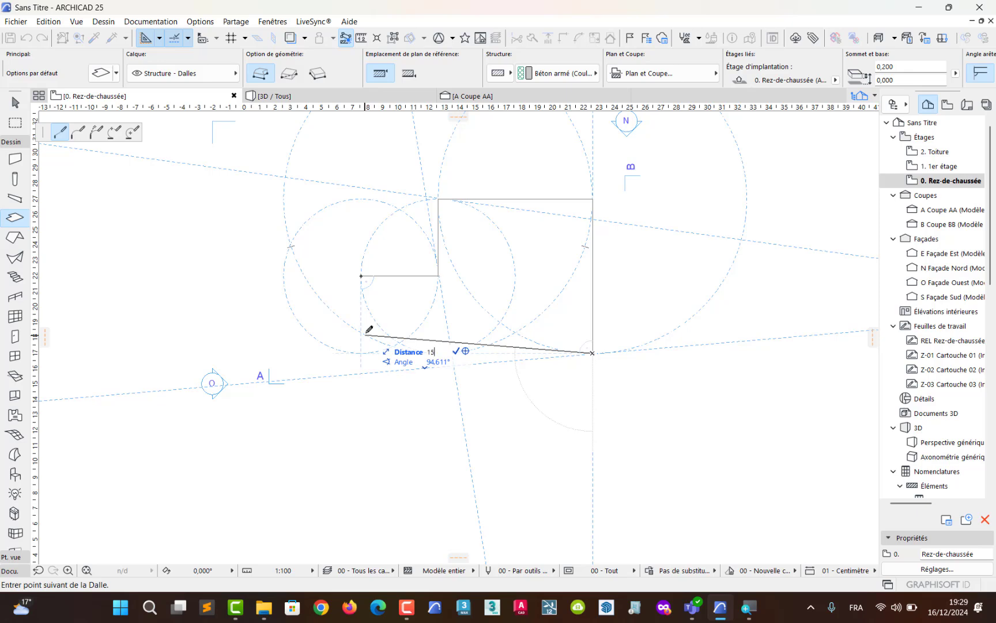
{"action": "key", "text": "Tab"}
{"action": "type", "text": "9"}
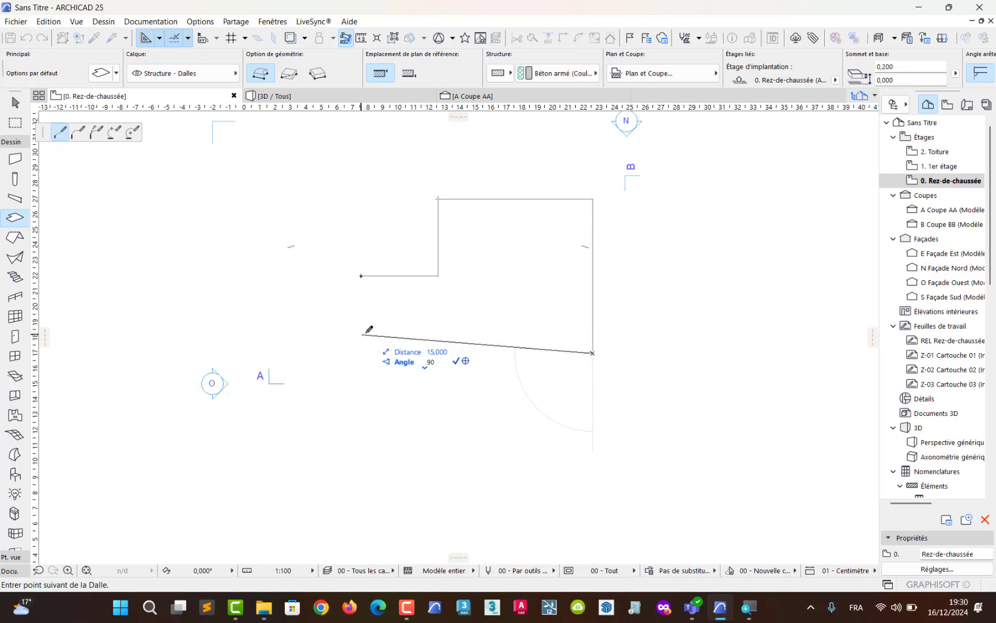
{"action": "type", "text": "0"}
{"action": "key", "text": "Return"}
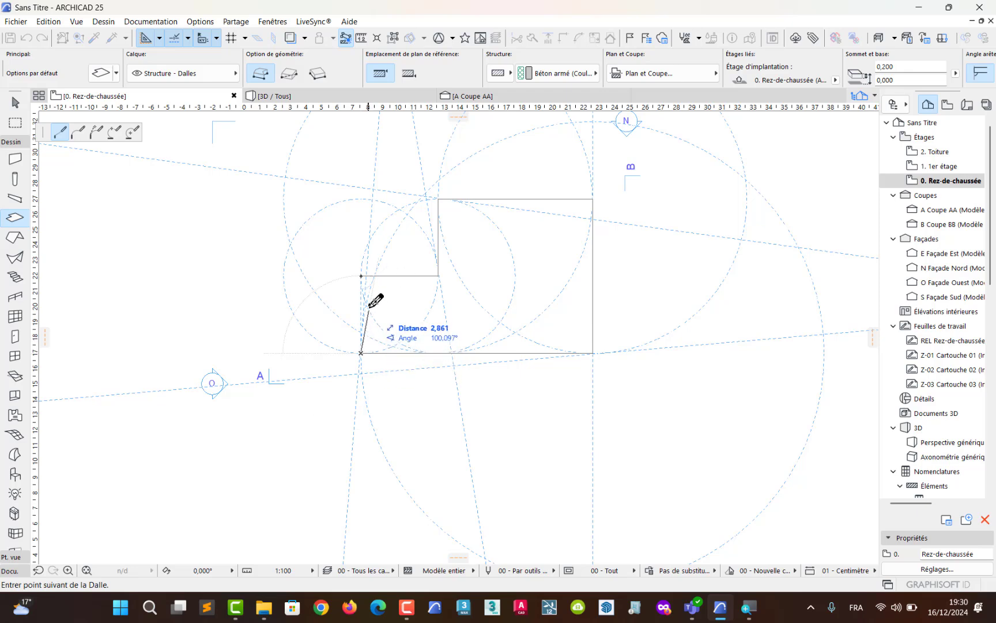
{"action": "left_click", "coordinate": [361, 276]}
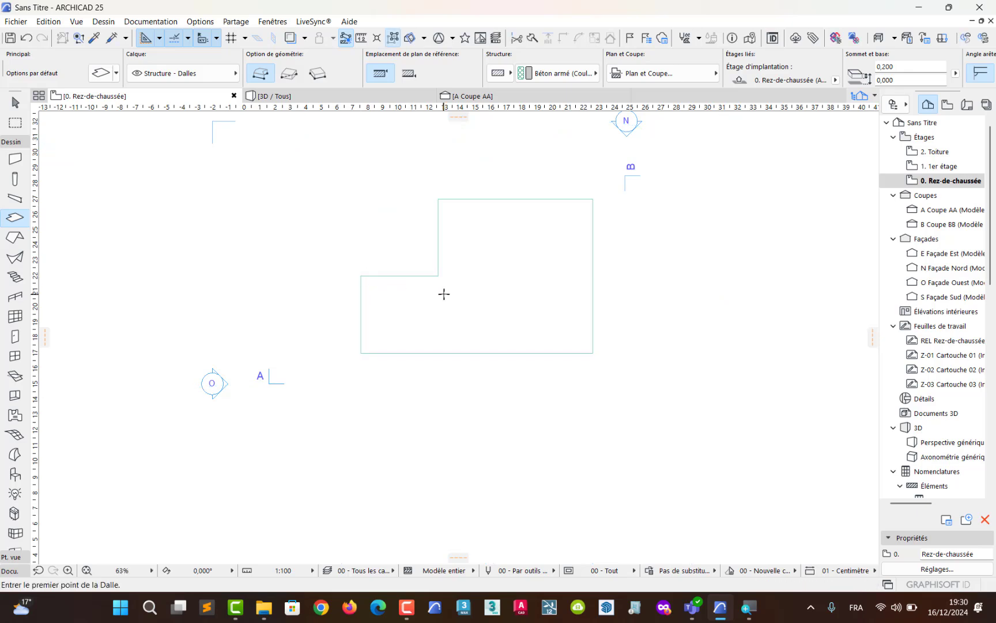
- Activate the Wall tool on the exterior walls layer with the chained geometry method
{"action": "middle_click_drag", "start_coordinate": [443, 291], "coordinate": [364, 394]}
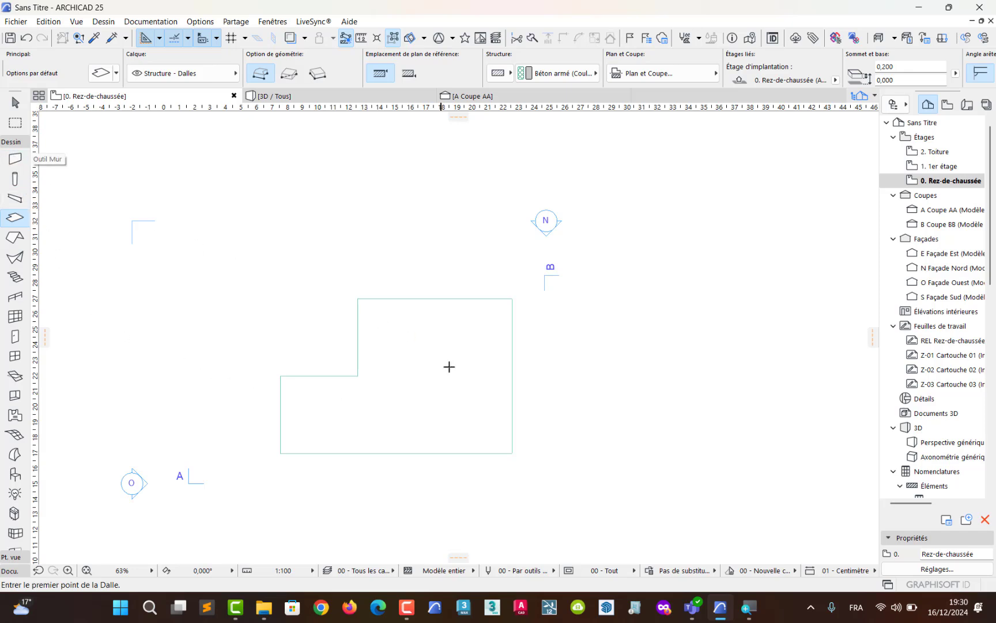
{"action": "scroll", "coordinate": [429, 324], "scroll_direction": "up", "scroll_amount": 3}
{"action": "middle_click_drag", "start_coordinate": [408, 340], "coordinate": [418, 292]}
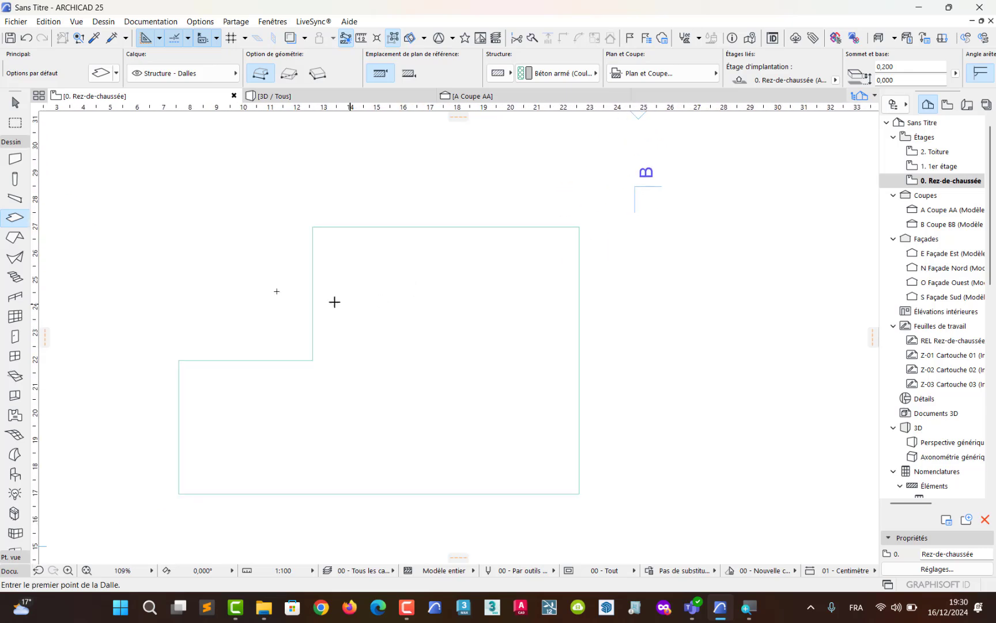
{"action": "left_click", "coordinate": [15, 162]}
{"action": "scroll", "coordinate": [311, 231], "scroll_direction": "up", "scroll_amount": 4}
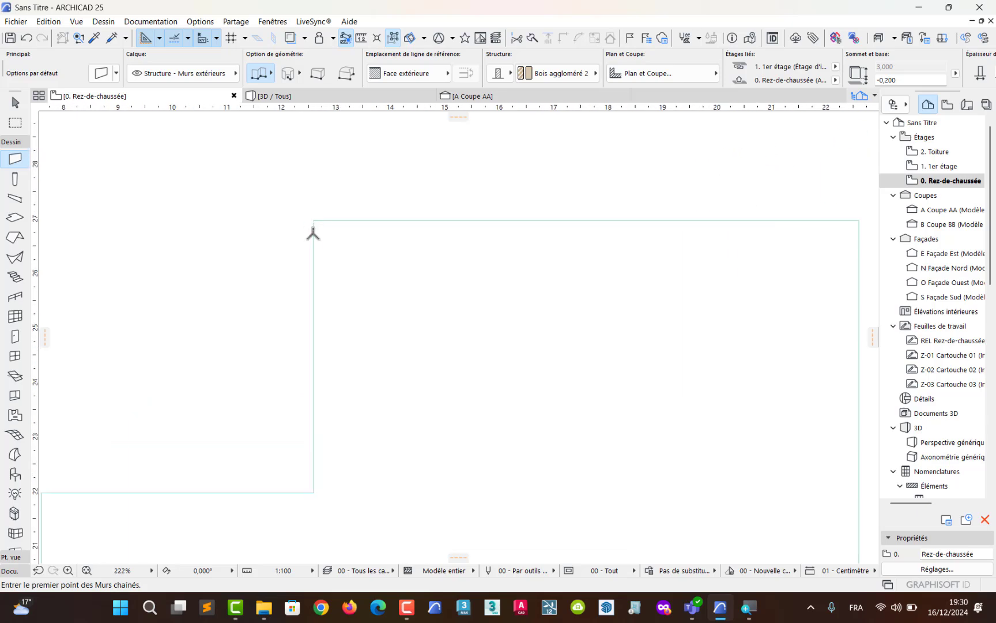
{"action": "scroll", "coordinate": [313, 234], "scroll_direction": "up", "scroll_amount": 2}
{"action": "middle_click_drag", "start_coordinate": [356, 222], "coordinate": [214, 334]}
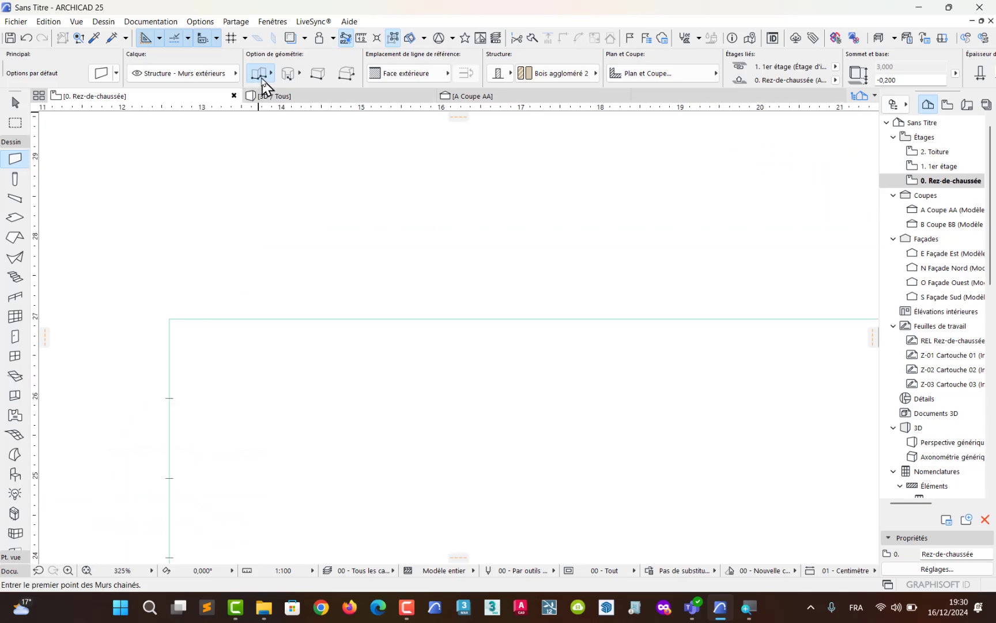
{"action": "left_click", "coordinate": [263, 83]}
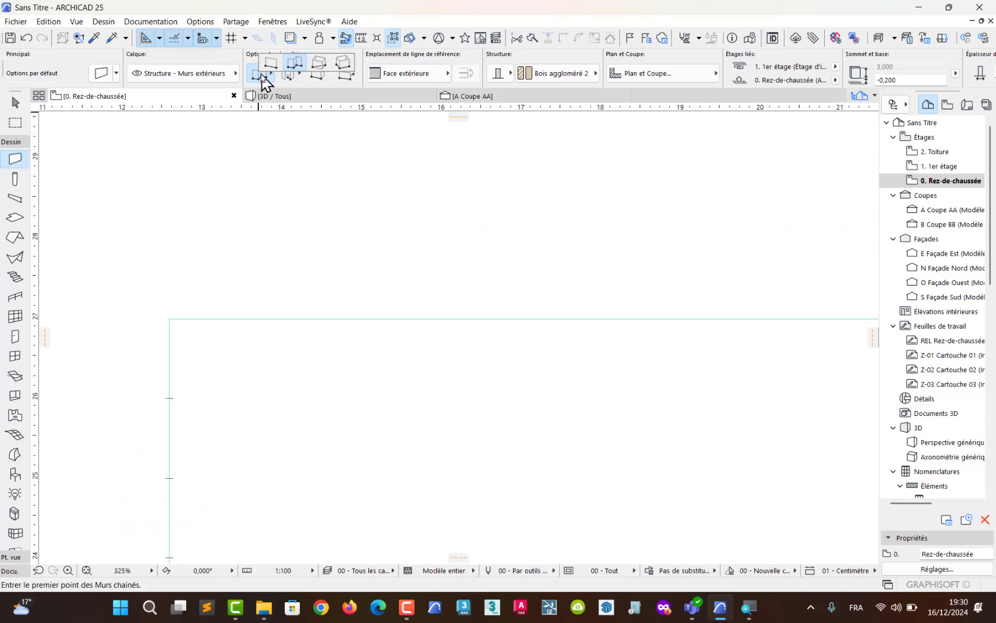
{"action": "left_click", "coordinate": [295, 69]}
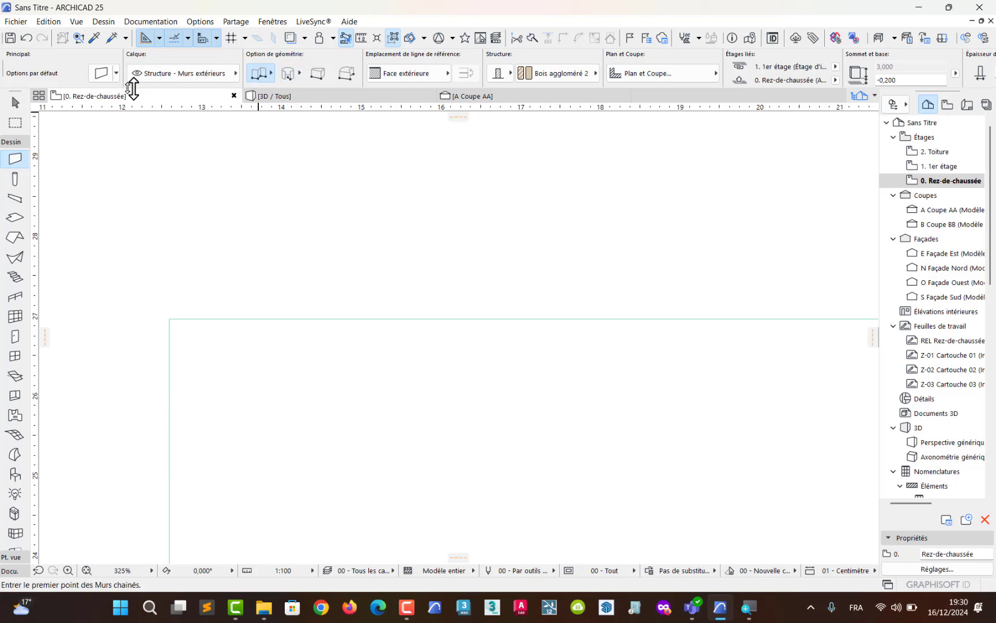
- Set the default wall thickness to 0,250 m
{"action": "left_click", "coordinate": [100, 75]}
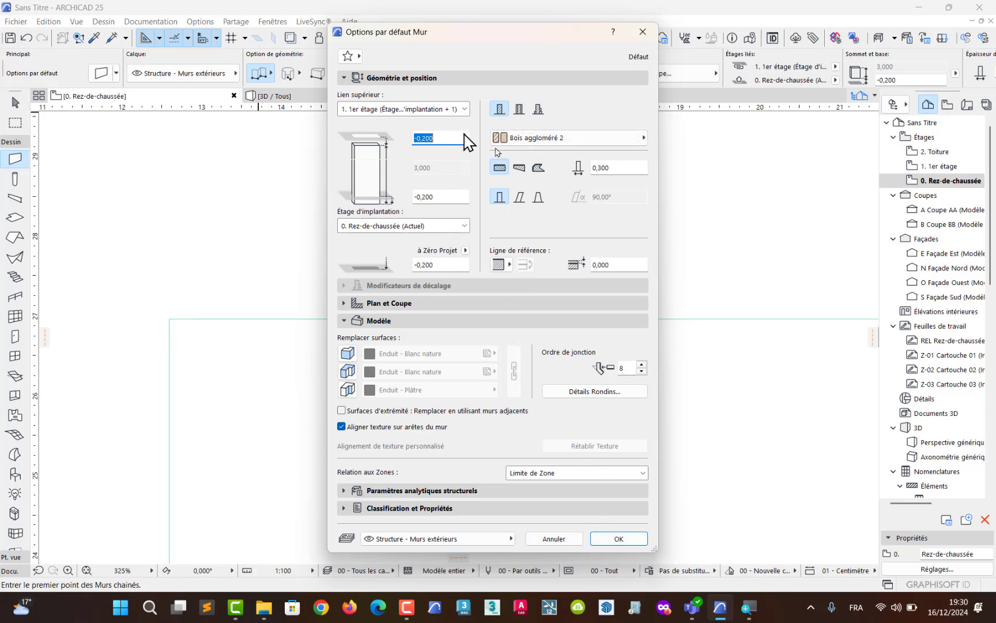
{"action": "left_click", "coordinate": [621, 168]}
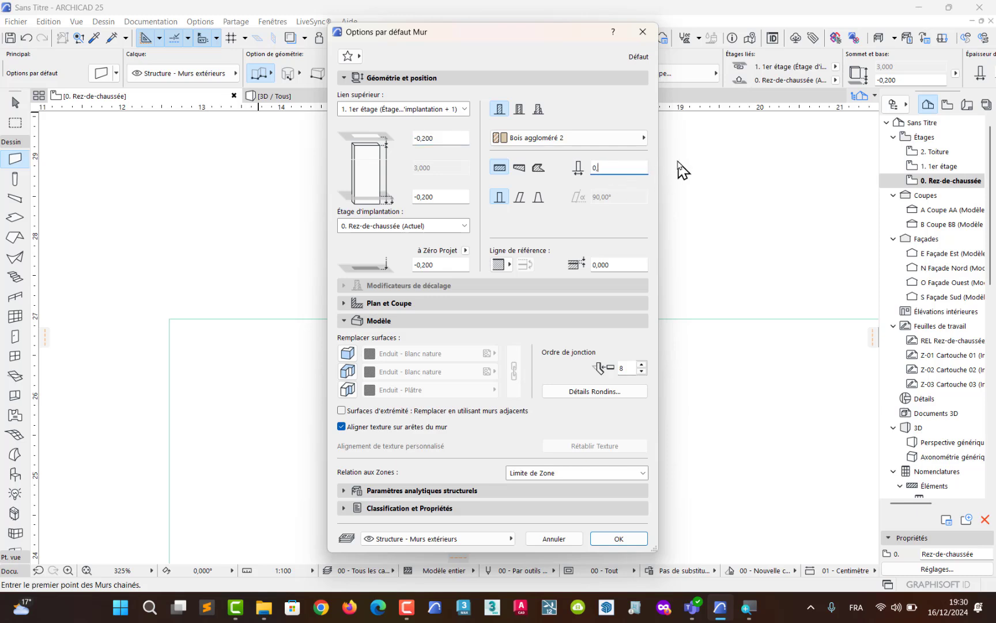
{"action": "type", "text": ",250"}
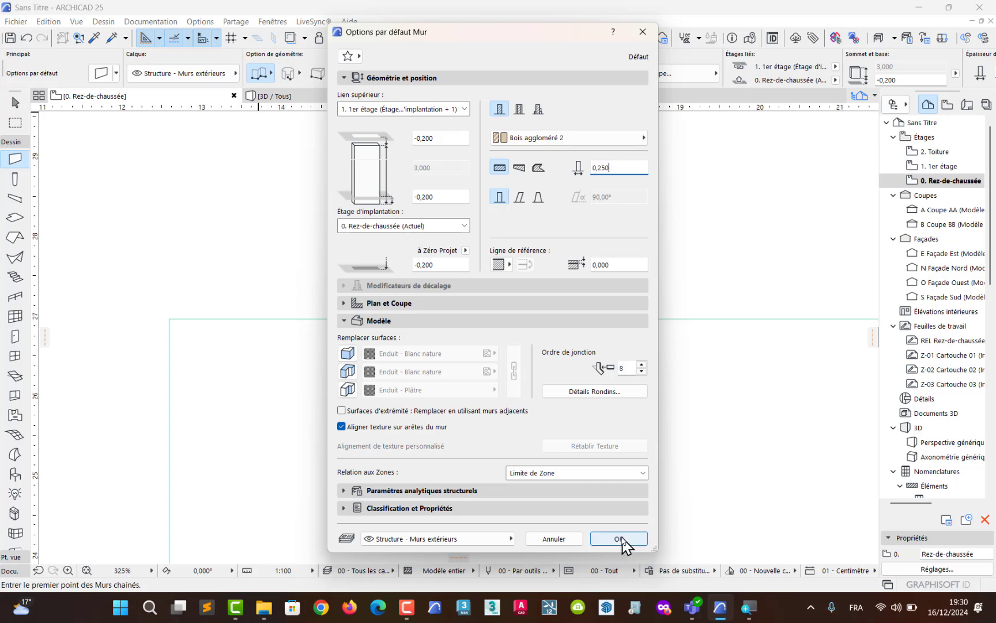
{"action": "left_click", "coordinate": [619, 539]}
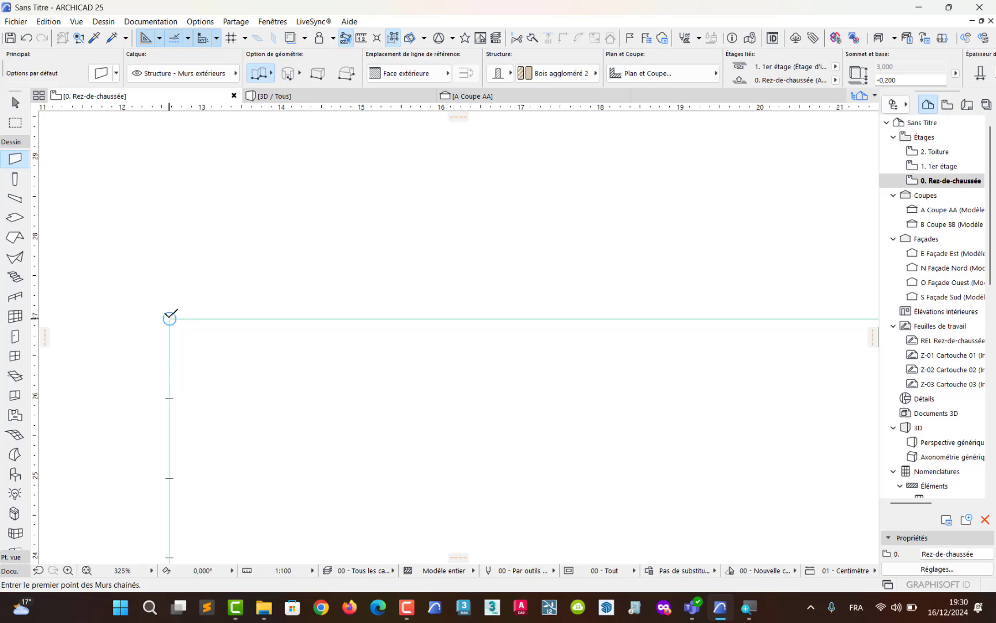
- Draw chained walls from the slab's upper-left corner along its upper edge and down its right edge to the lower-right corner
{"action": "left_click", "coordinate": [169, 318]}
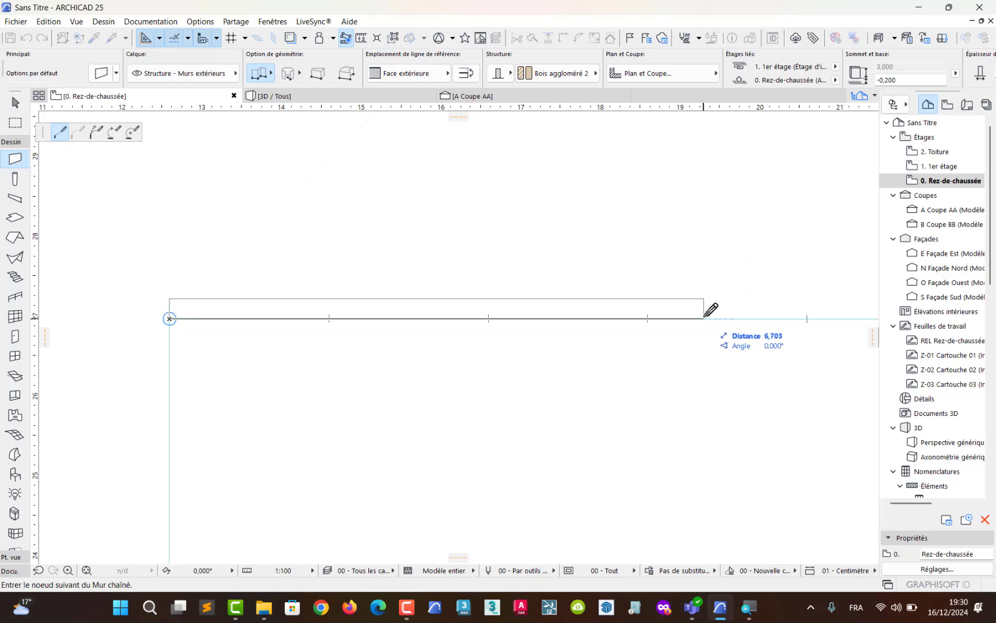
{"action": "scroll", "coordinate": [692, 326], "scroll_direction": "down", "scroll_amount": 3}
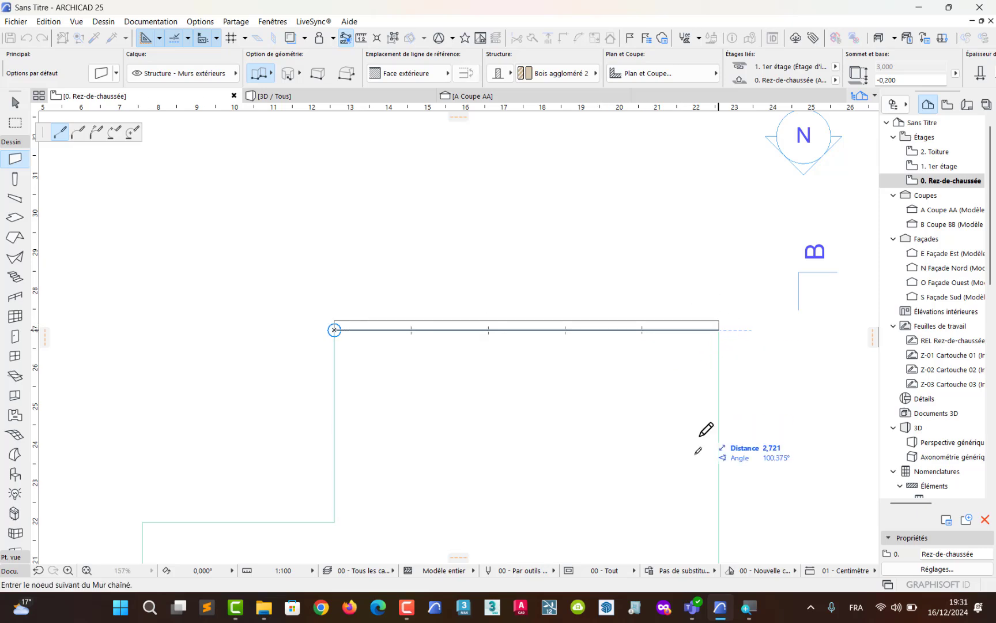
{"action": "middle_click_drag", "start_coordinate": [673, 487], "coordinate": [649, 284]}
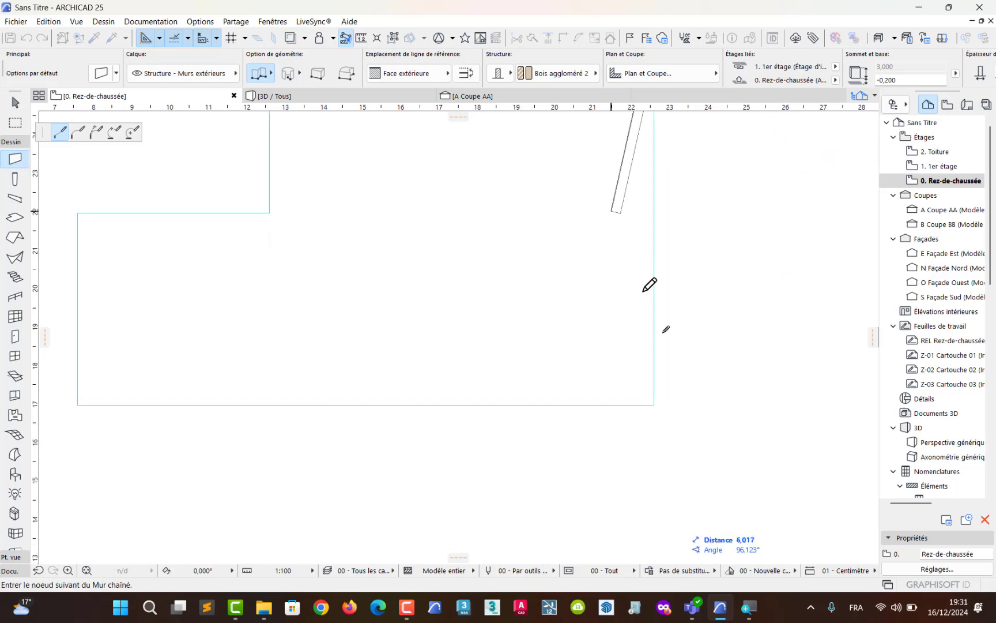
{"action": "left_click", "coordinate": [654, 404]}
- Continue the wall chain along the slab's bottom, left and stepped edges, and close it at the starting corner
{"action": "middle_click_drag", "start_coordinate": [253, 439], "coordinate": [446, 481]}
{"action": "left_click", "coordinate": [271, 448]}
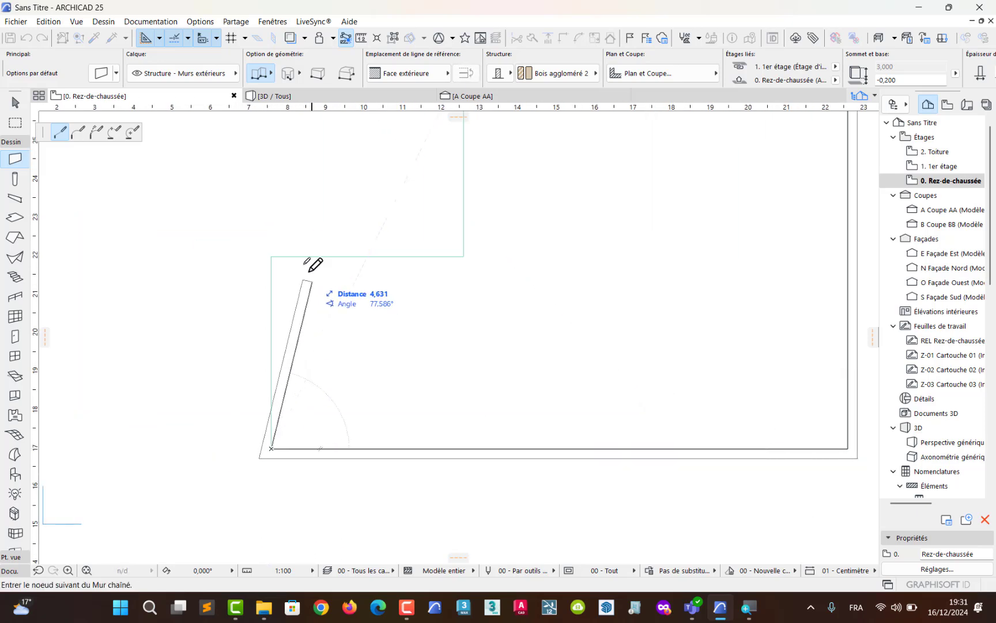
{"action": "left_click", "coordinate": [271, 257]}
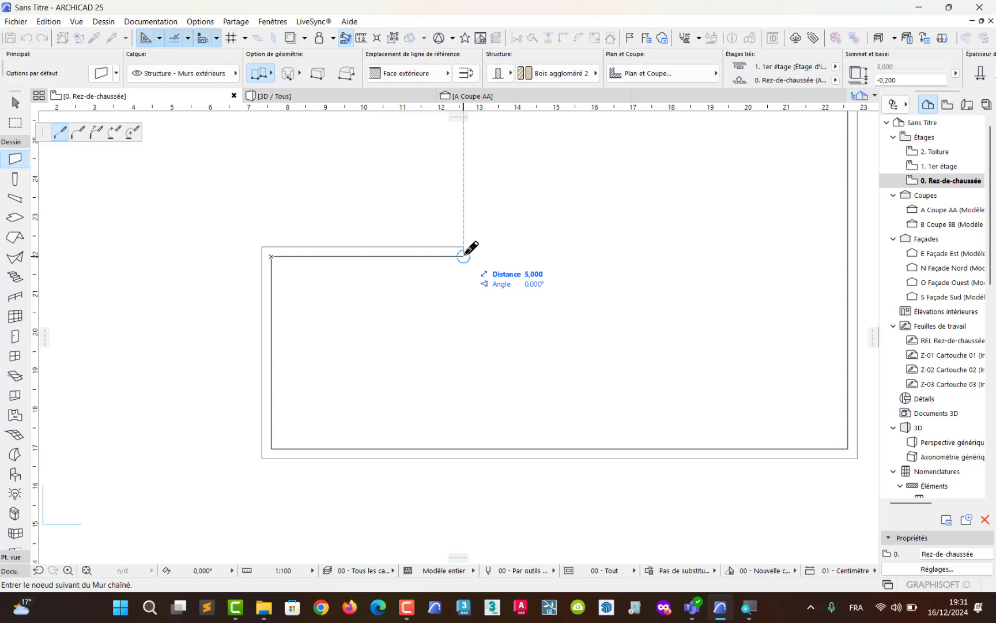
{"action": "left_click", "coordinate": [464, 255]}
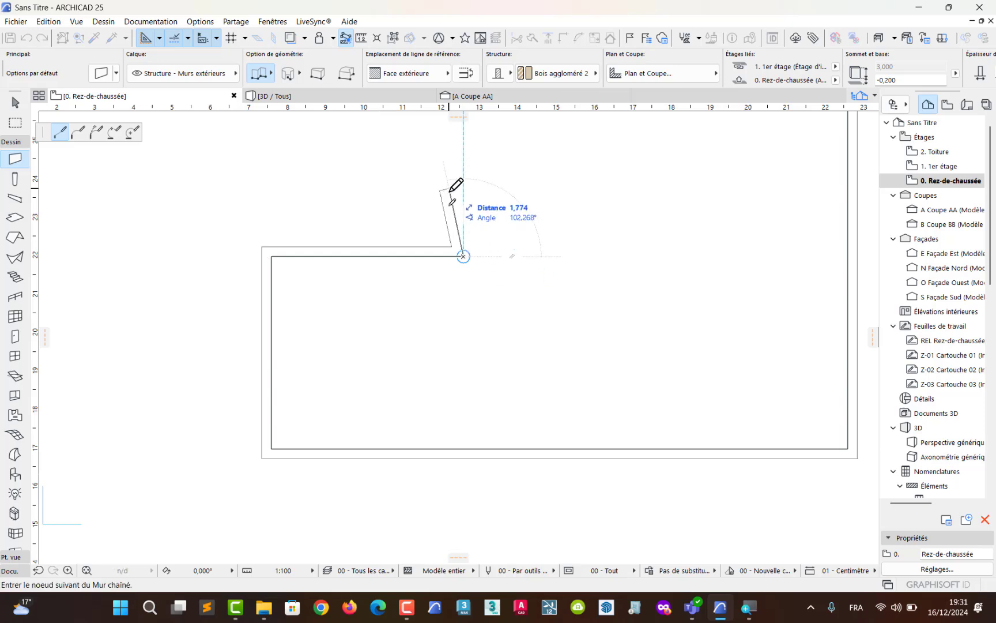
{"action": "middle_click_drag", "start_coordinate": [456, 196], "coordinate": [473, 381]}
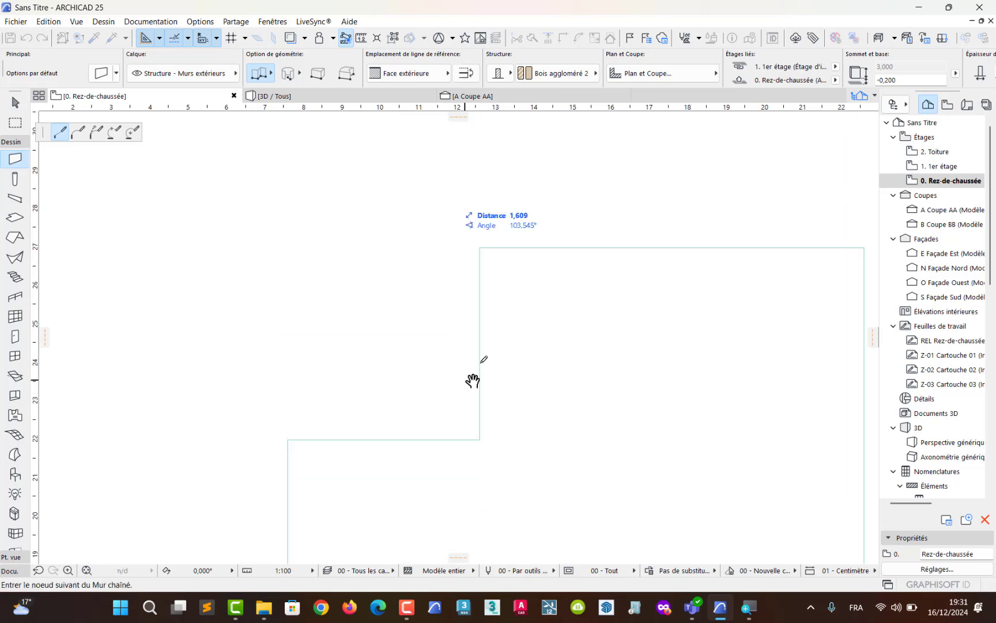
{"action": "left_click", "coordinate": [480, 247]}
{"action": "middle_click_drag", "start_coordinate": [471, 305], "coordinate": [452, 315]}
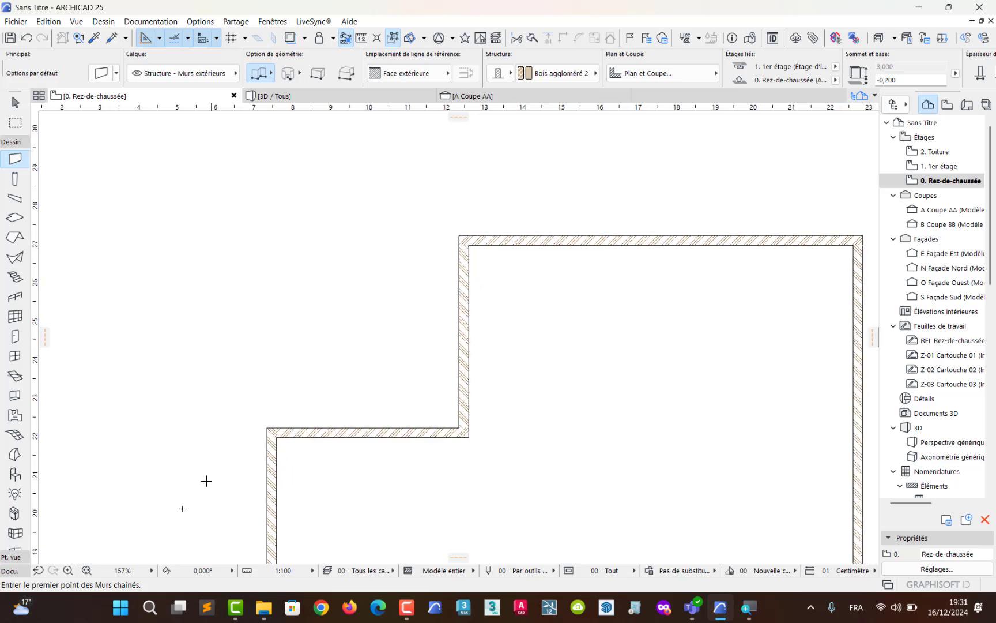
- Inspect in 3D how the base of the exterior walls meets the slab at the outer corner
{"action": "left_click", "coordinate": [87, 571]}
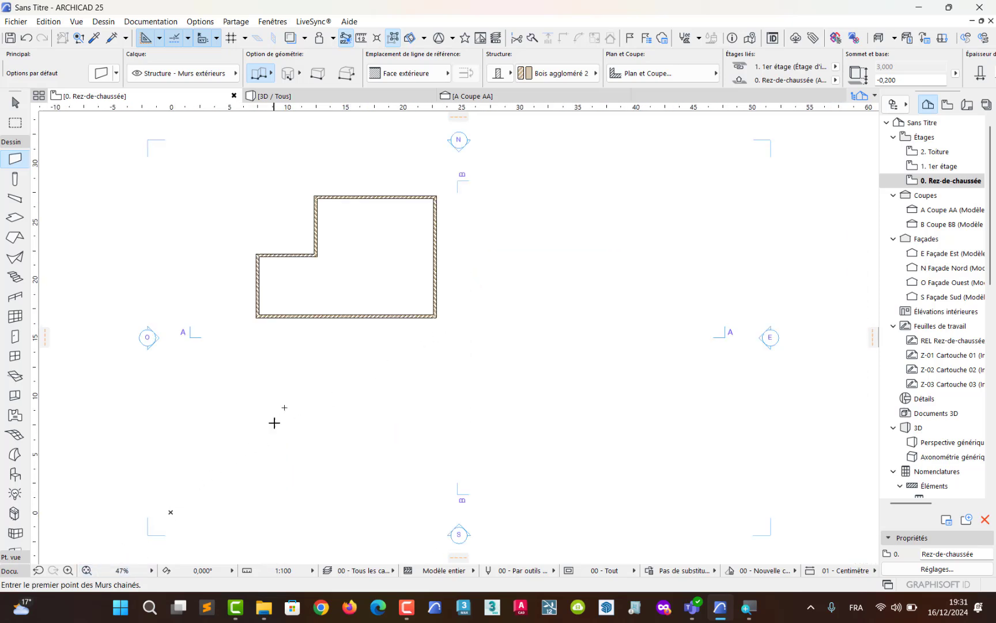
{"action": "left_click", "coordinate": [335, 99]}
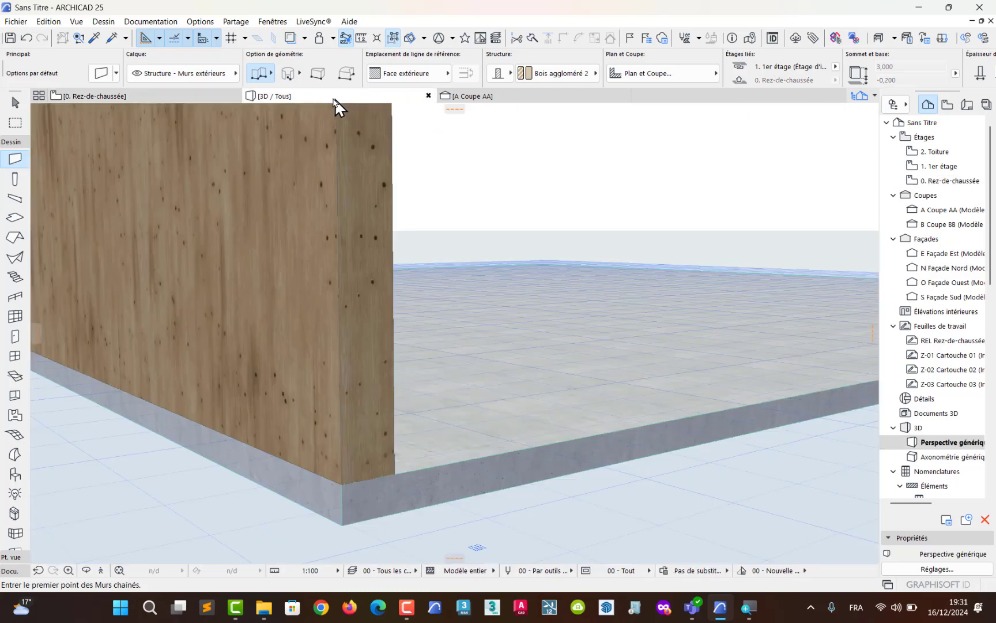
{"action": "middle_click", "coordinate": [298, 379]}
{"action": "middle_click", "coordinate": [298, 379]}
{"action": "middle_click_drag", "start_coordinate": [299, 382], "coordinate": [409, 402]}
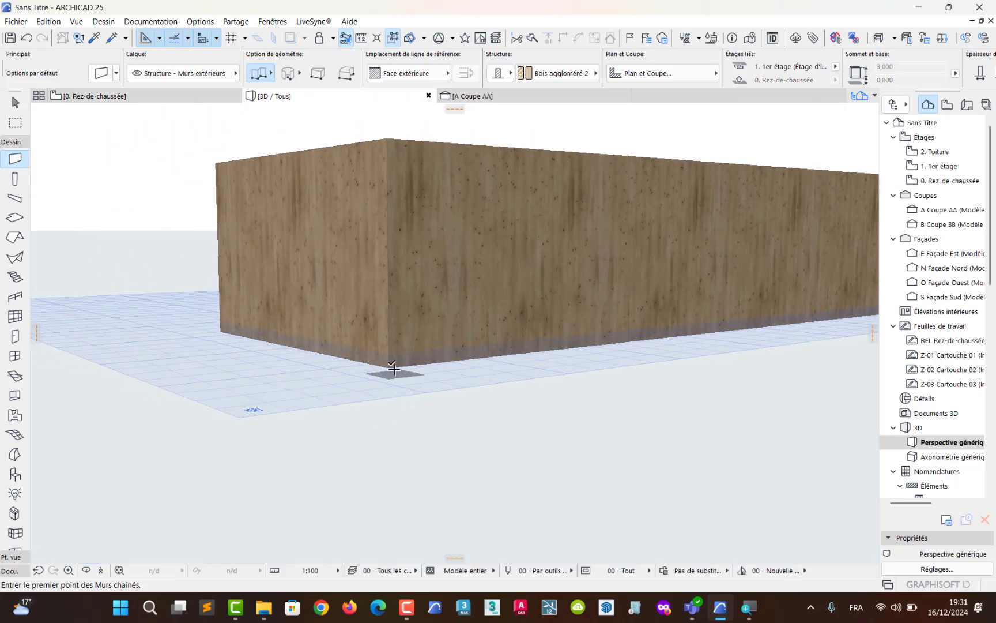
{"action": "scroll", "coordinate": [393, 369], "scroll_direction": "up", "scroll_amount": 3}
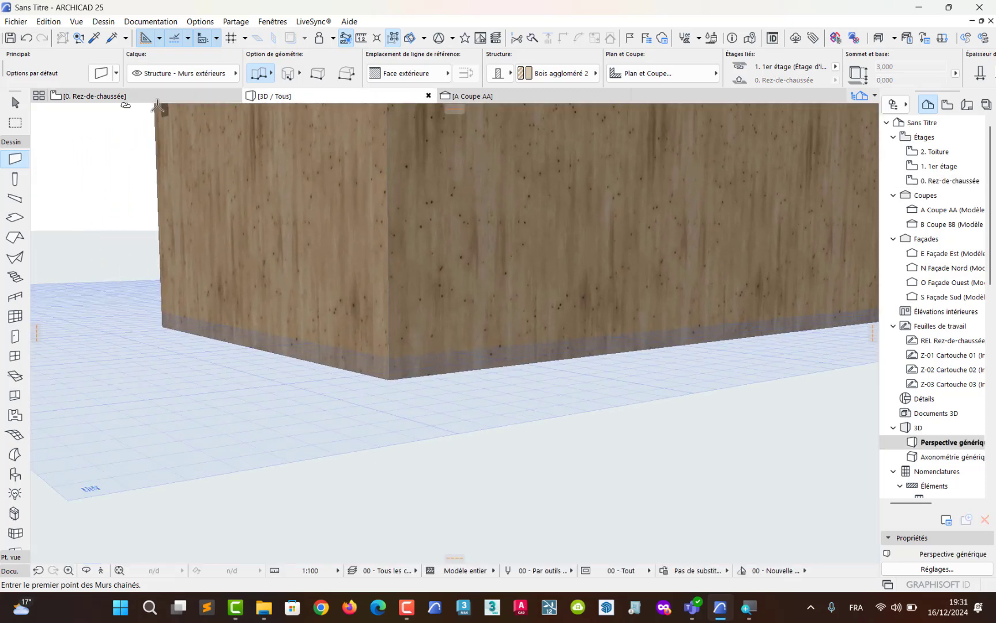
- Try a bottom offset of 0,000 from the home storey on the long front wall, and undo the change
{"action": "left_click", "coordinate": [15, 103]}
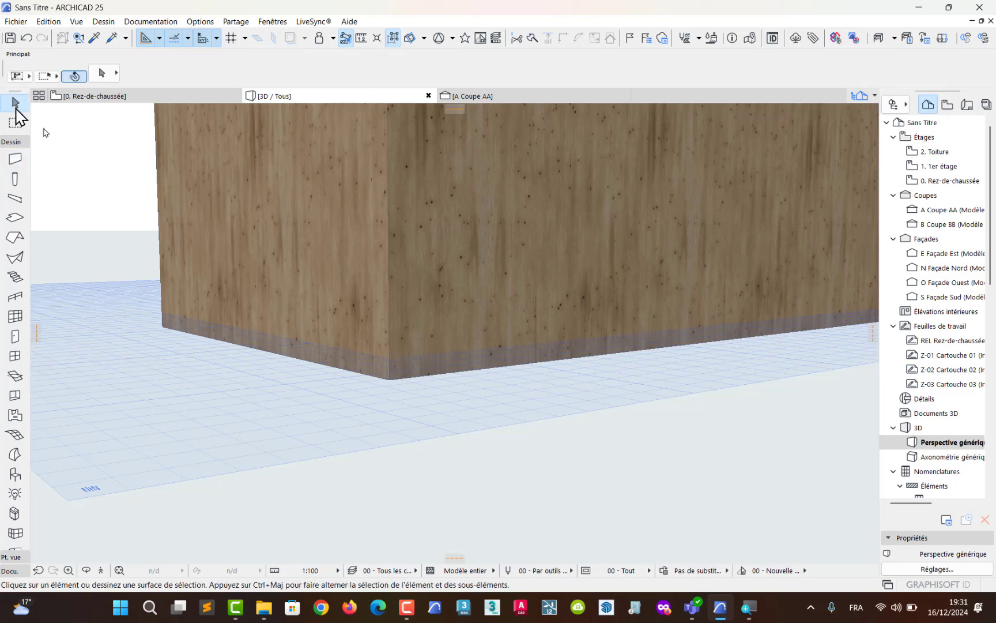
{"action": "left_click", "coordinate": [470, 256]}
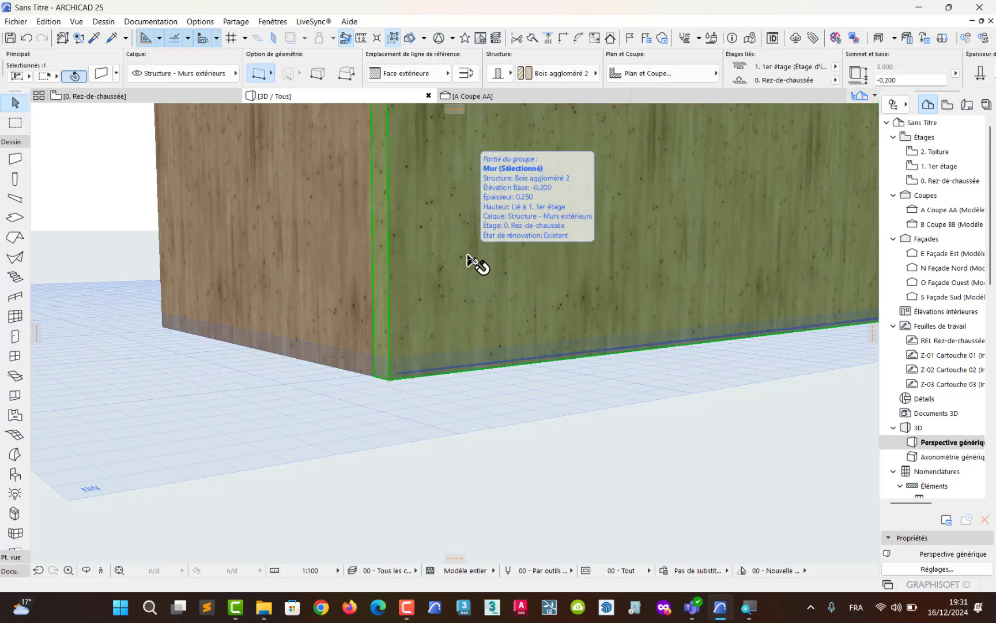
{"action": "scroll", "coordinate": [455, 272], "scroll_direction": "down", "scroll_amount": 3}
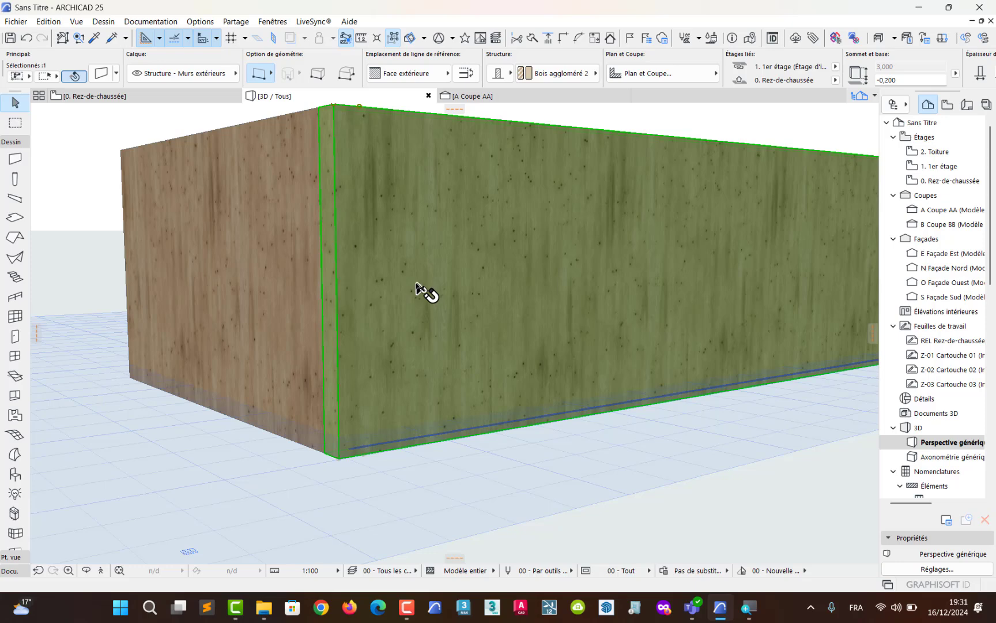
{"action": "left_click", "coordinate": [102, 75]}
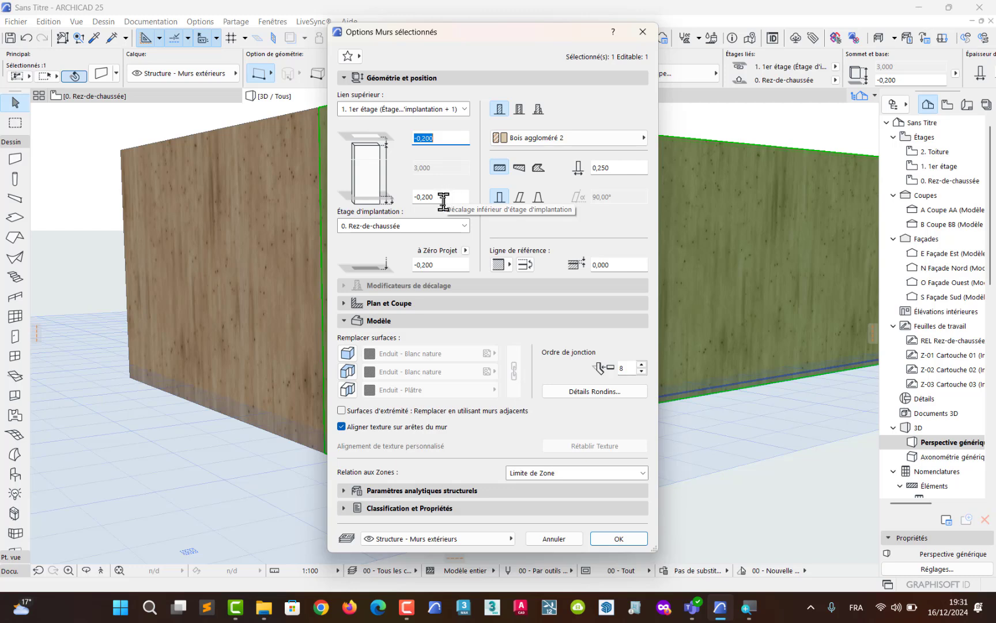
{"action": "left_click", "coordinate": [442, 198]}
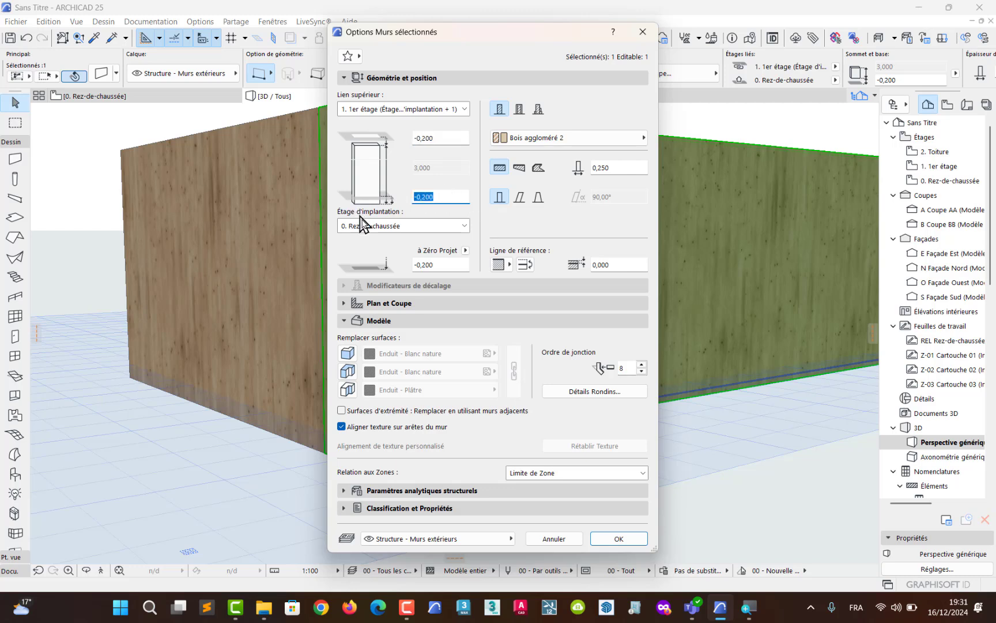
{"action": "type", "text": "0"}
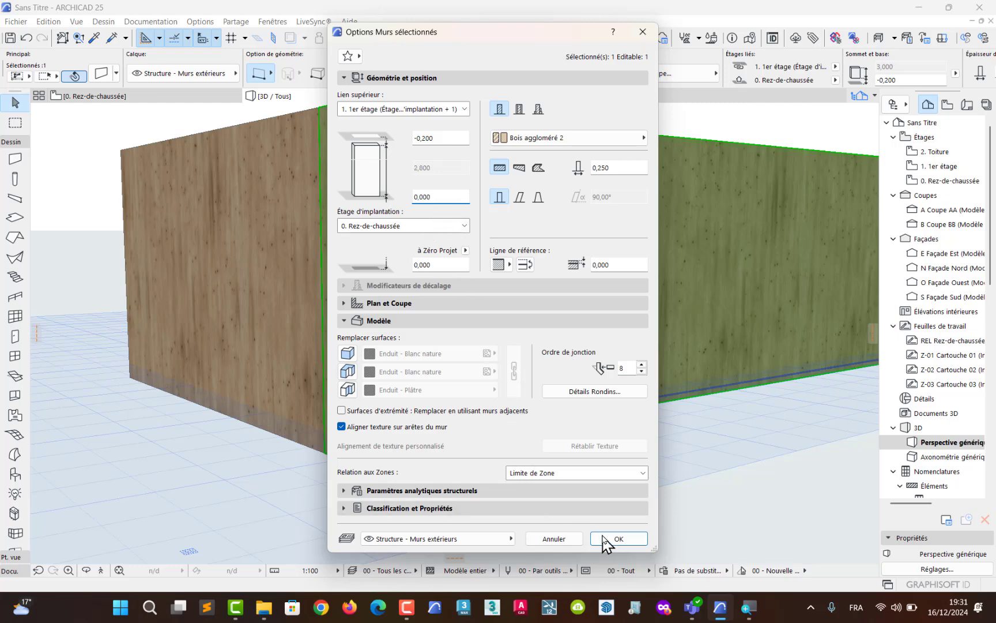
{"action": "left_click", "coordinate": [611, 538]}
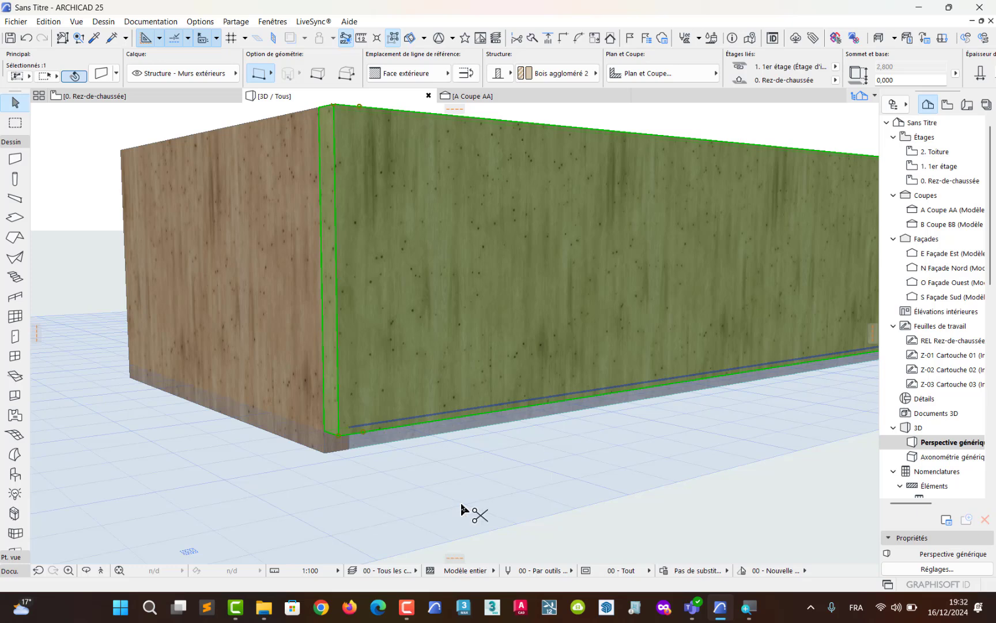
{"action": "key", "text": "ctrl+z"}
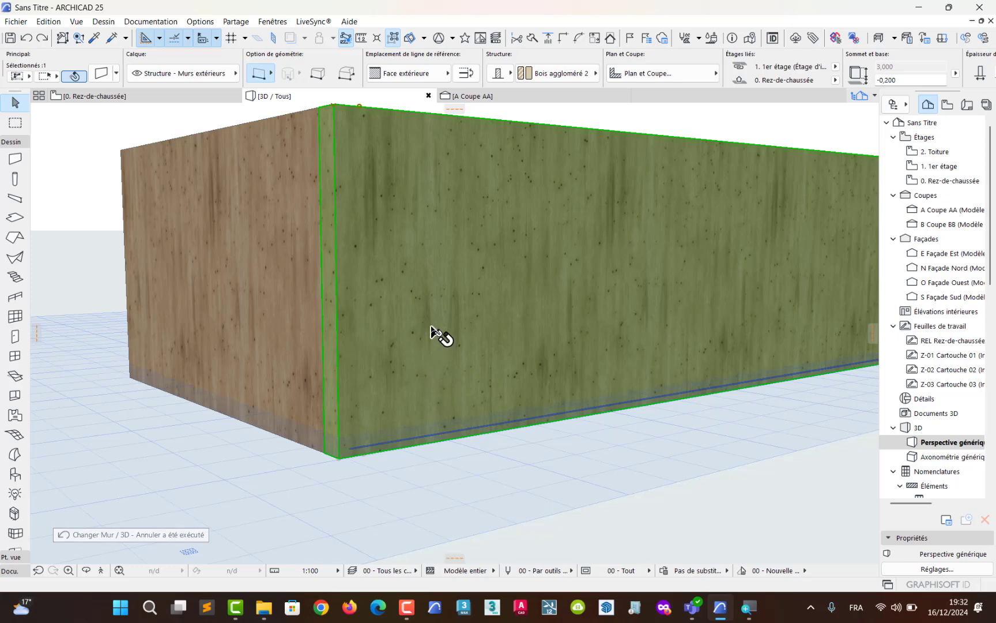
- Examine the walls and slab from above and around in the 3D view
{"action": "middle_click_drag", "start_coordinate": [427, 323], "coordinate": [363, 498]}
{"action": "middle_click_drag", "start_coordinate": [408, 474], "coordinate": [218, 536], "text": "shift"}
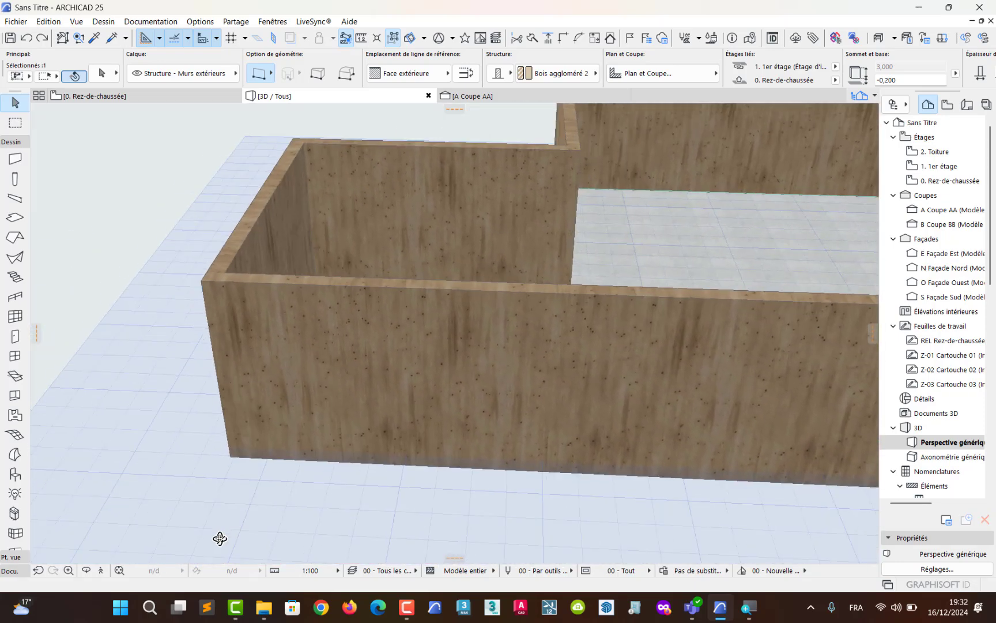
{"action": "left_click", "coordinate": [87, 571]}
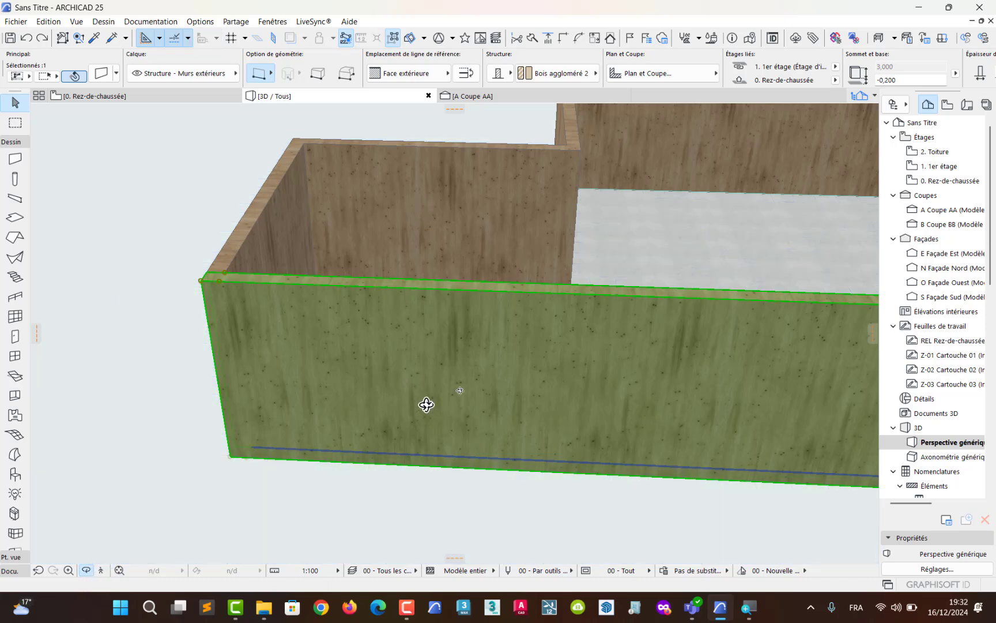
{"action": "left_click_drag", "start_coordinate": [513, 376], "coordinate": [418, 407]}
{"action": "left_click_drag", "start_coordinate": [665, 354], "coordinate": [506, 438]}
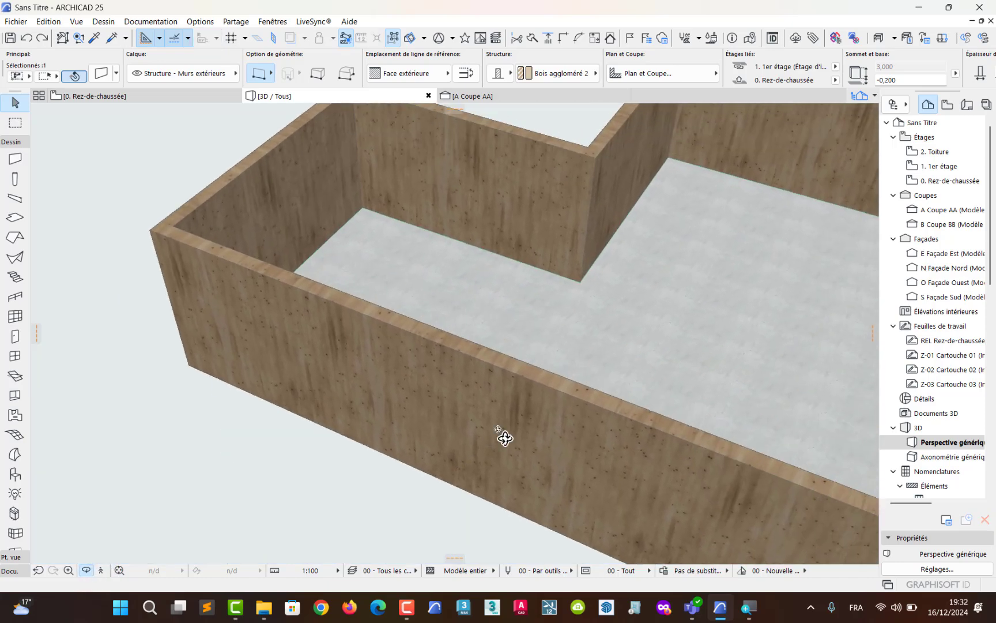
- Return to the ground-floor plan of the walled outline
{"action": "left_click", "coordinate": [102, 97]}
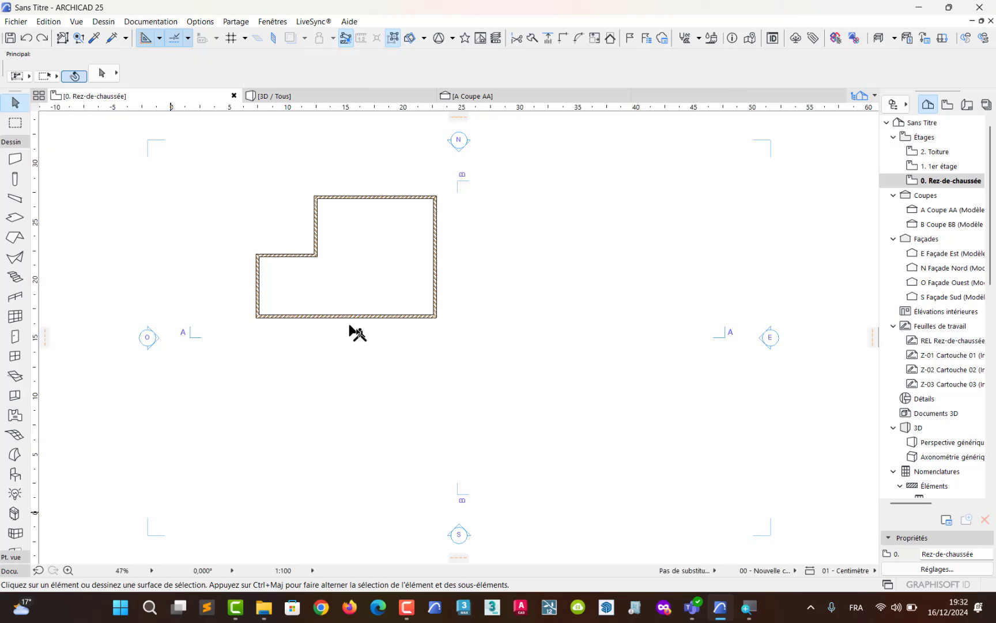
{"action": "scroll", "coordinate": [353, 323], "scroll_direction": "up", "scroll_amount": 5}
{"action": "scroll", "coordinate": [353, 276], "scroll_direction": "up", "scroll_amount": 4}
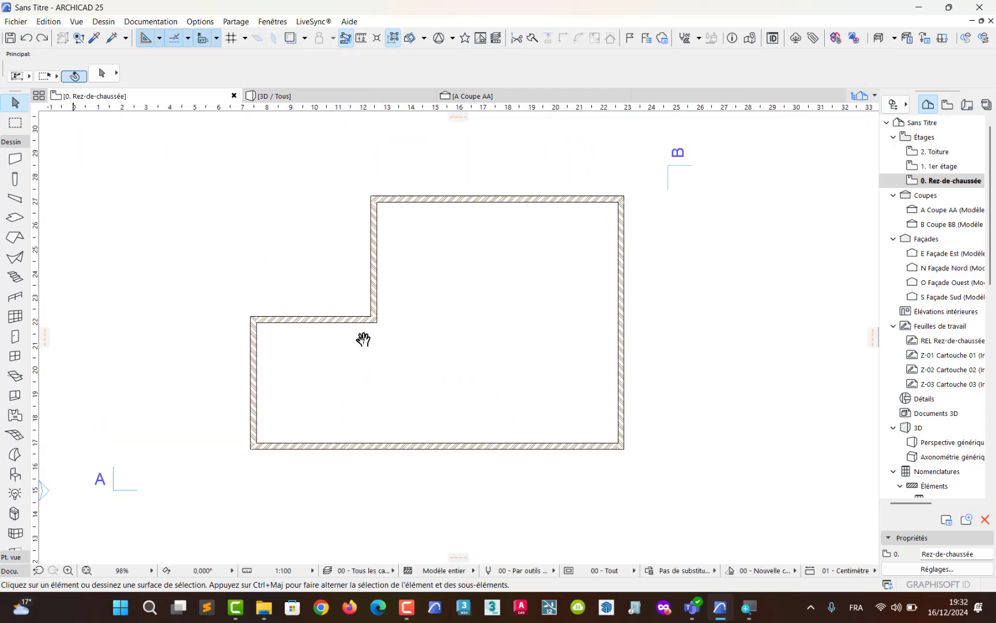
- Hide the plan's rulers and show them again, and switch the guide lines off and back on
{"action": "middle_click_drag", "start_coordinate": [353, 388], "coordinate": [369, 390]}
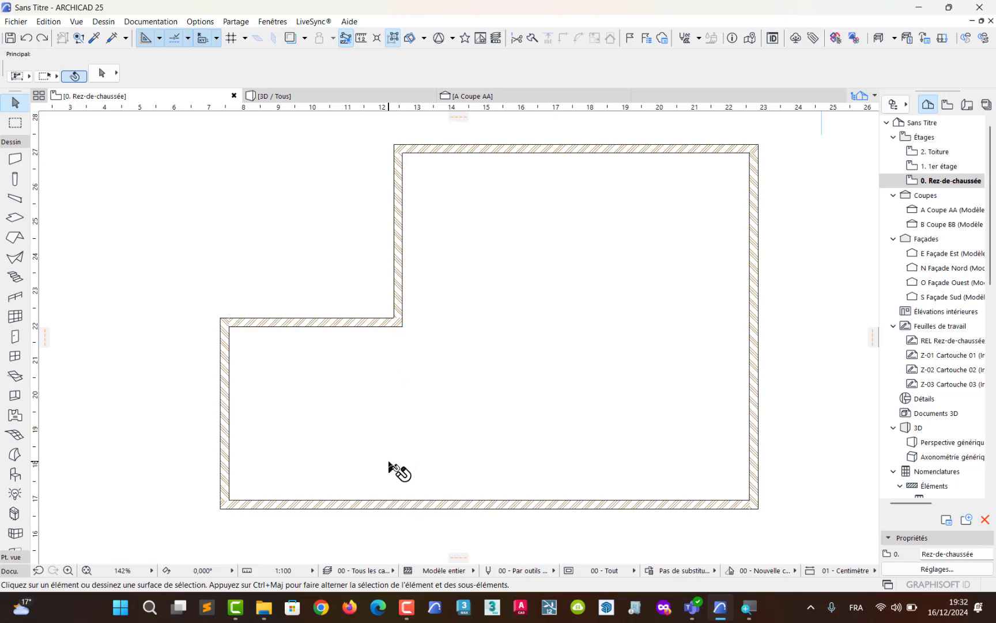
{"action": "mouse_move", "coordinate": [387, 465]}
{"action": "left_click", "coordinate": [75, 22]}
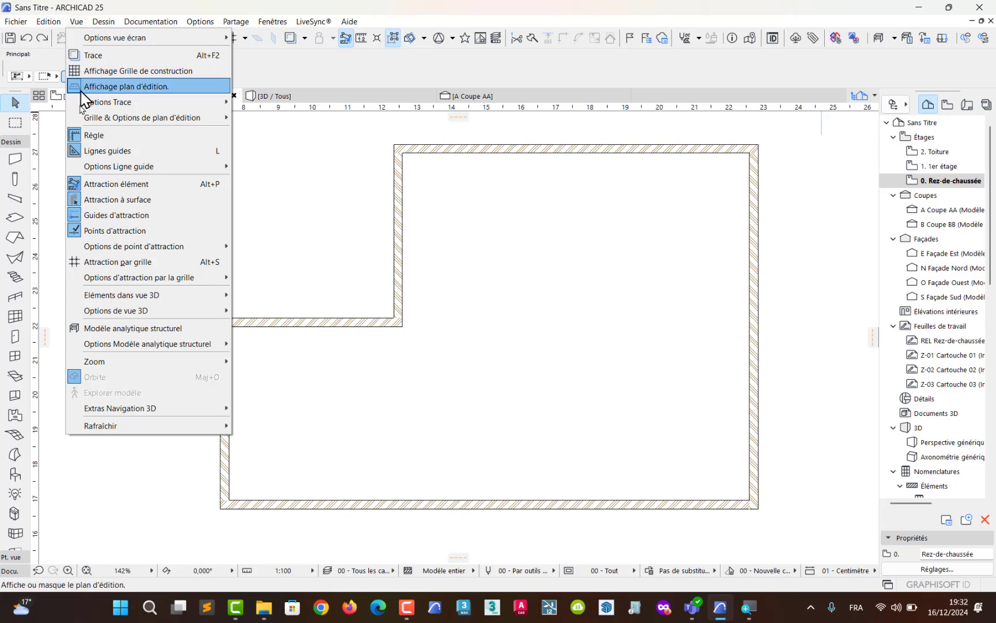
{"action": "left_click", "coordinate": [86, 138]}
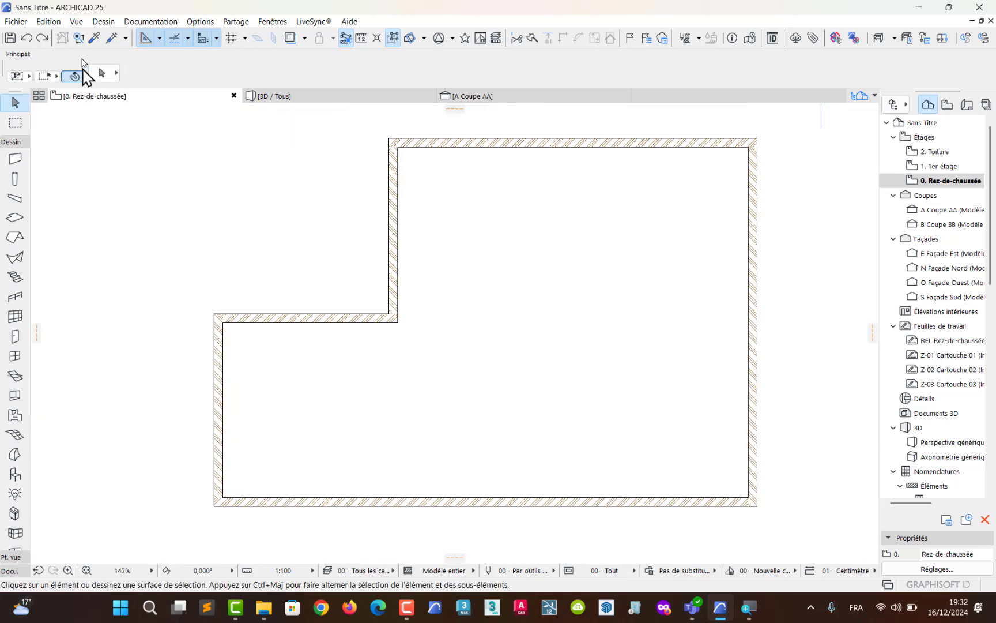
{"action": "left_click", "coordinate": [79, 22]}
{"action": "left_click", "coordinate": [92, 135]}
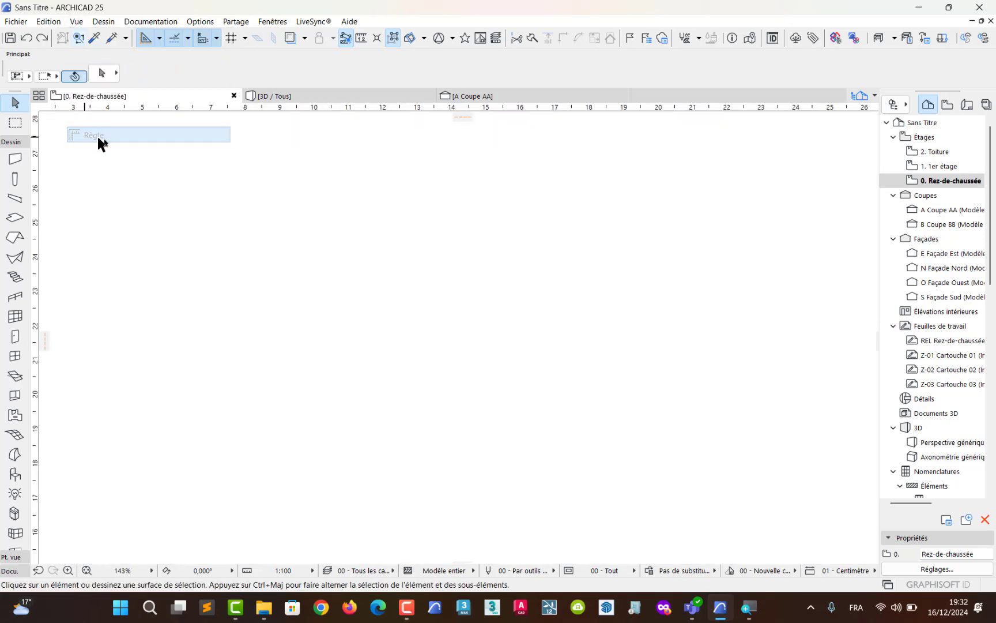
{"action": "left_click", "coordinate": [144, 39]}
{"action": "left_click", "coordinate": [143, 38]}
- Place a vertical guide line on the inner face of the short west exterior wall
{"action": "middle_click_drag", "start_coordinate": [156, 386], "coordinate": [130, 316]}
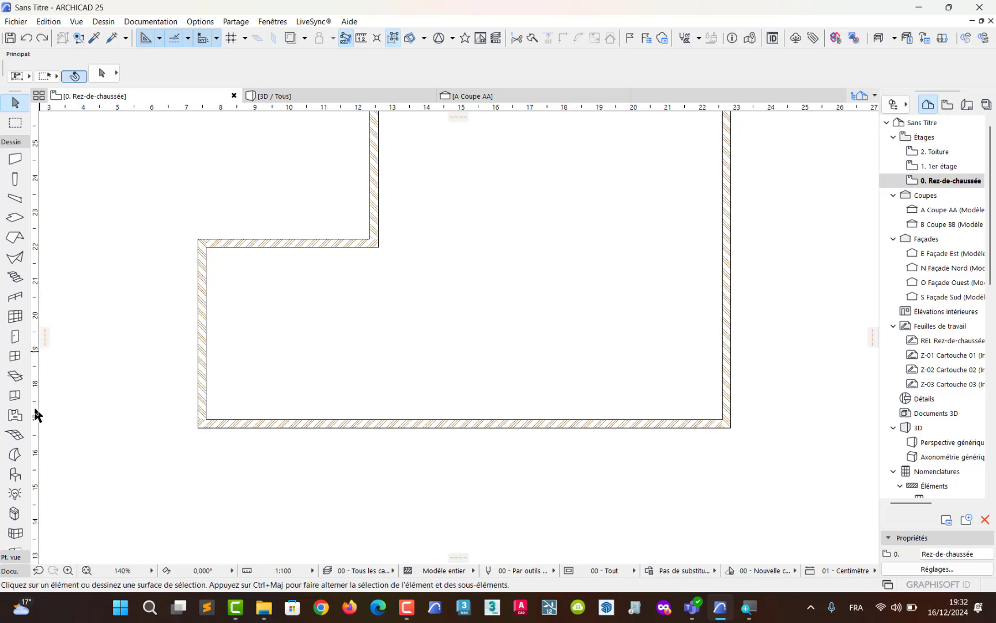
{"action": "left_click_drag", "start_coordinate": [36, 413], "coordinate": [145, 396]}
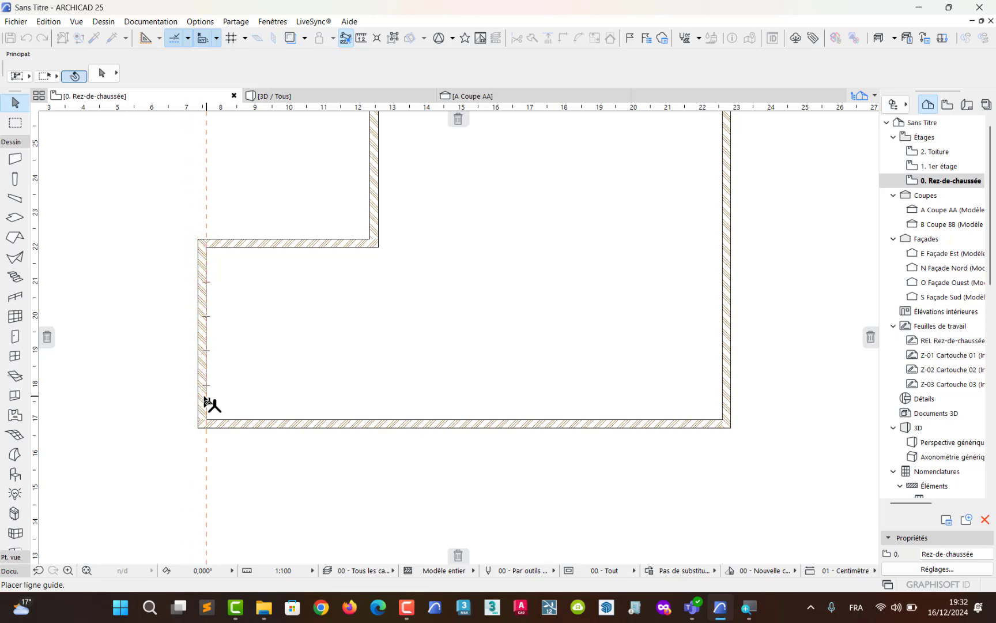
{"action": "left_click_drag", "start_coordinate": [207, 402], "coordinate": [228, 407]}
{"action": "scroll", "coordinate": [211, 404], "scroll_direction": "up", "scroll_amount": 5}
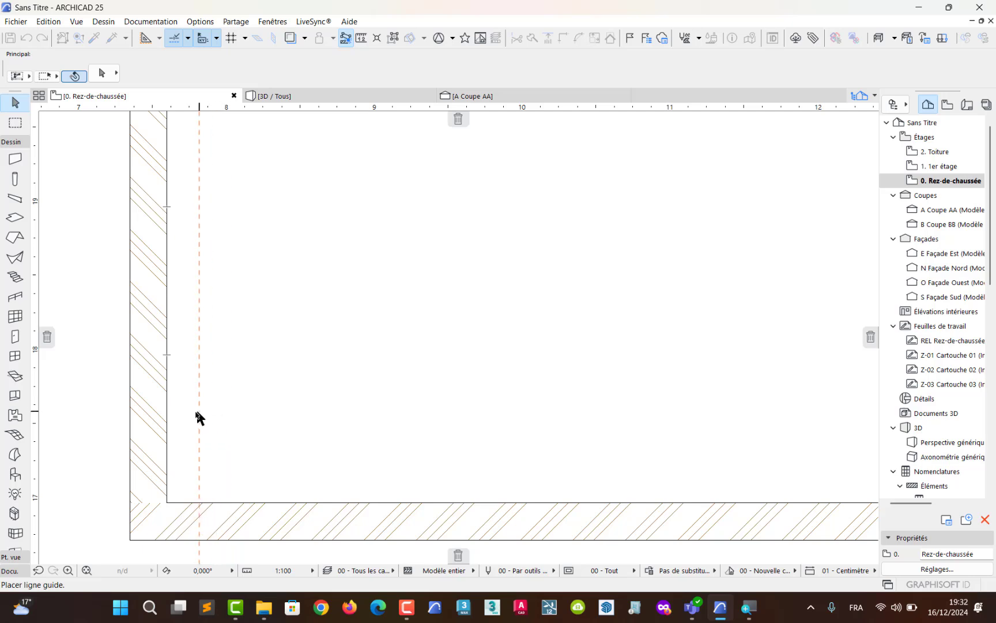
{"action": "left_click_drag", "start_coordinate": [173, 423], "coordinate": [167, 428]}
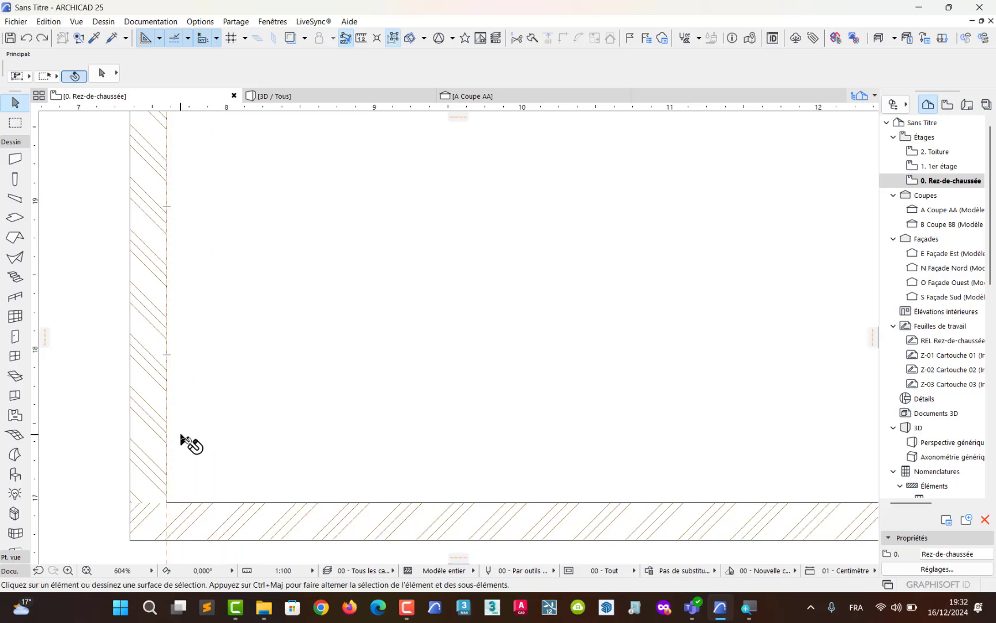
- Move the vertical guide line 5 m east from the inner face of the west wall
{"action": "scroll", "coordinate": [181, 437], "scroll_direction": "down", "scroll_amount": 5}
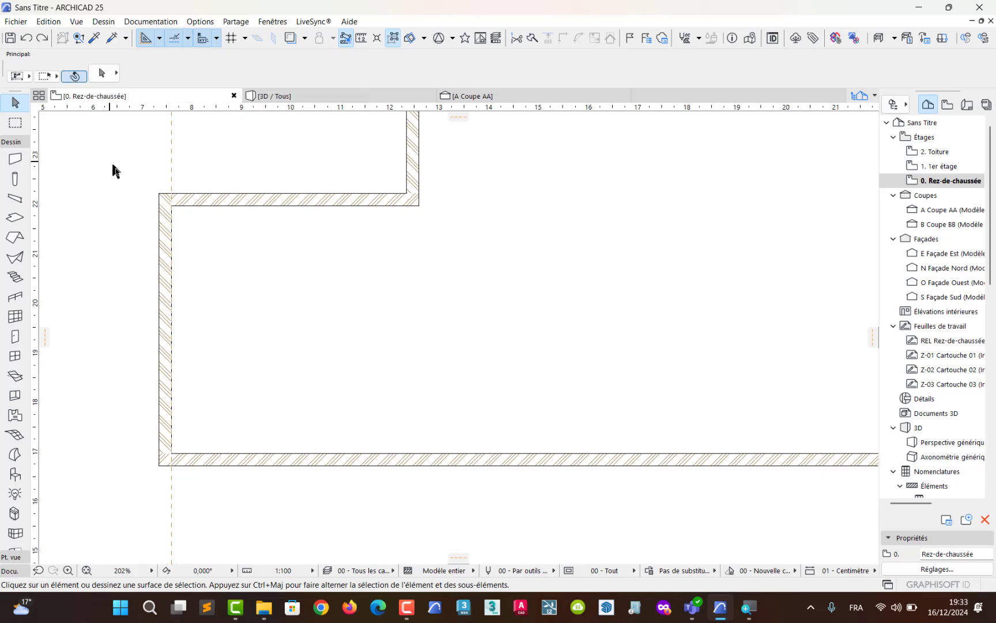
{"action": "left_click", "coordinate": [170, 184]}
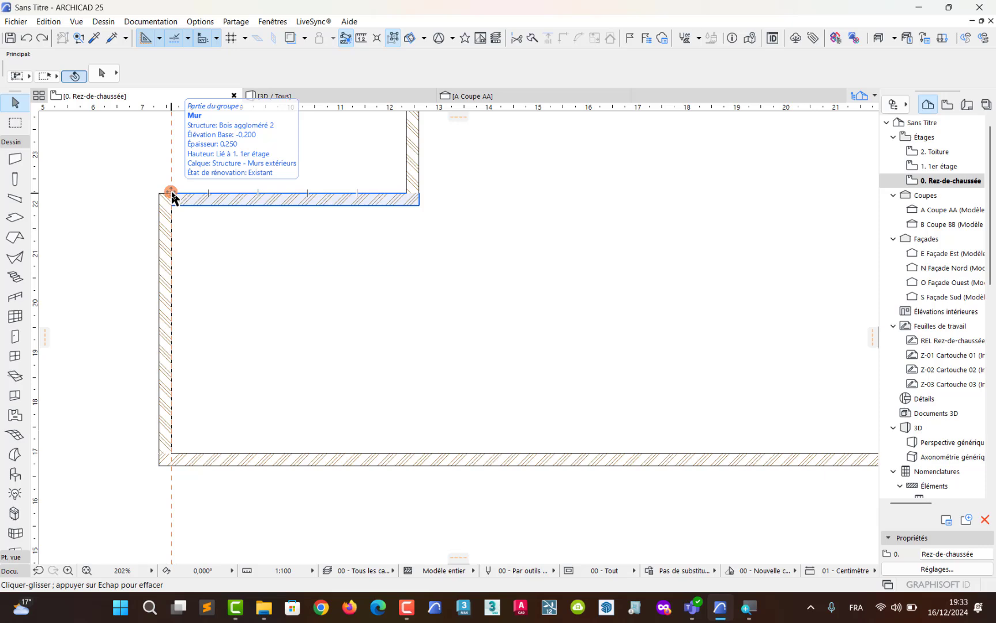
{"action": "left_click_drag", "start_coordinate": [173, 197], "coordinate": [292, 316]}
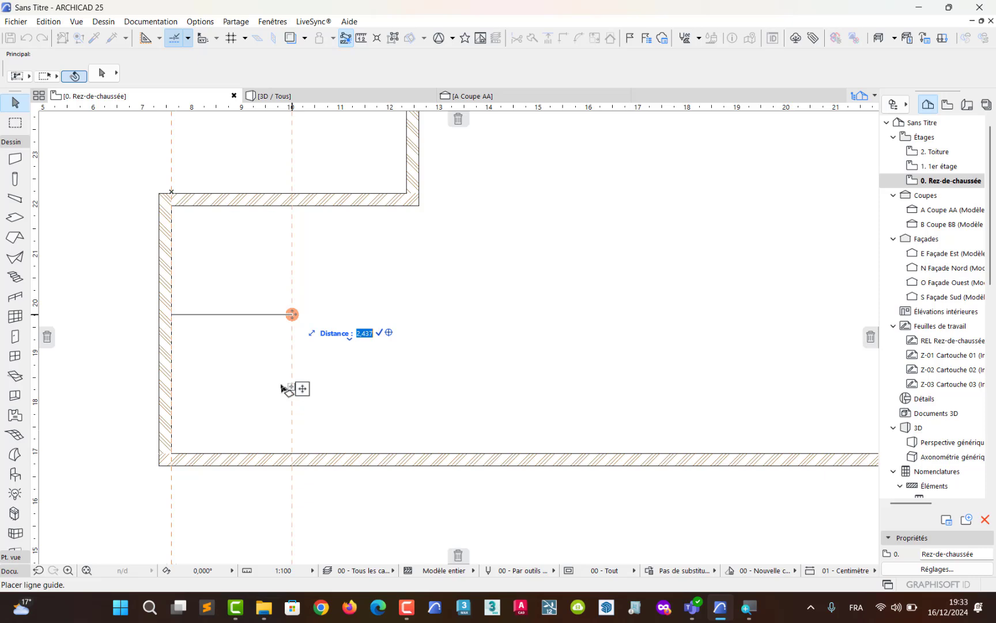
{"action": "type", "text": "5"}
{"action": "key", "text": "BackSpace"}
{"action": "key", "text": "Return"}
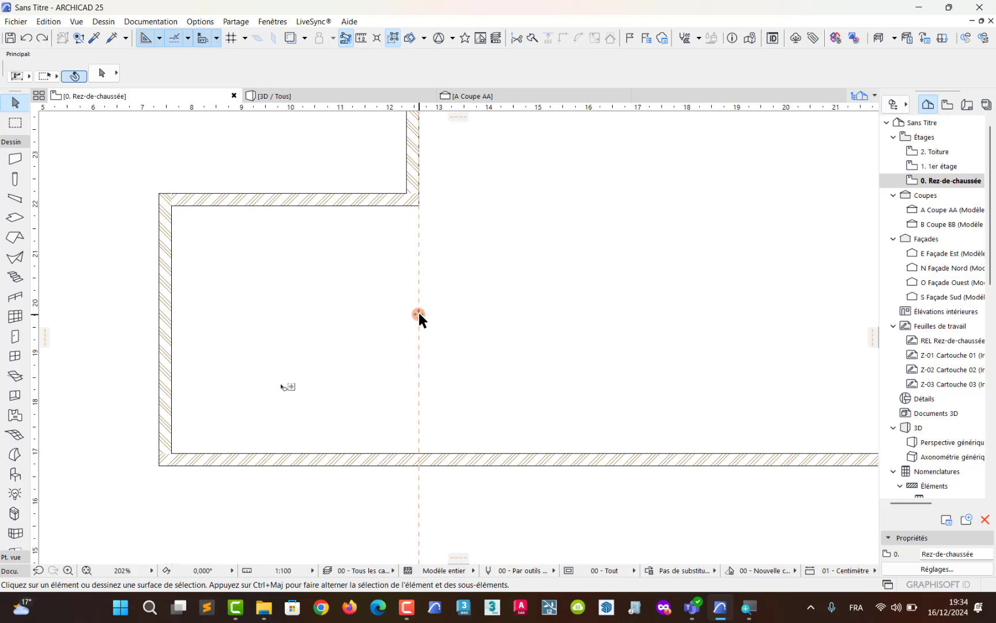
- Set the default wall thickness to 0,150 m for the partitions
{"action": "left_click", "coordinate": [14, 159]}
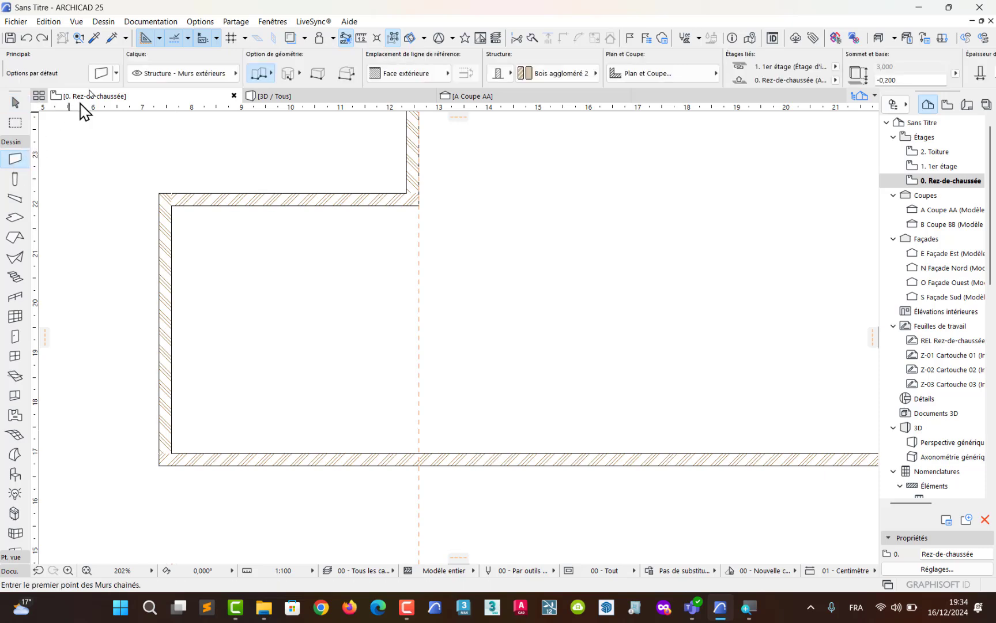
{"action": "left_click", "coordinate": [103, 77]}
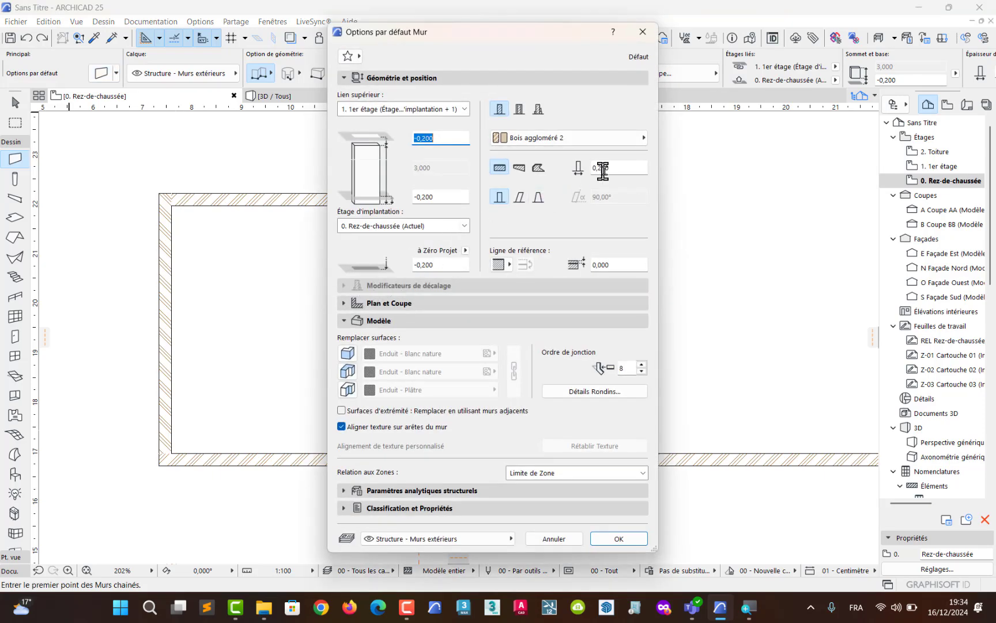
{"action": "left_click", "coordinate": [622, 168]}
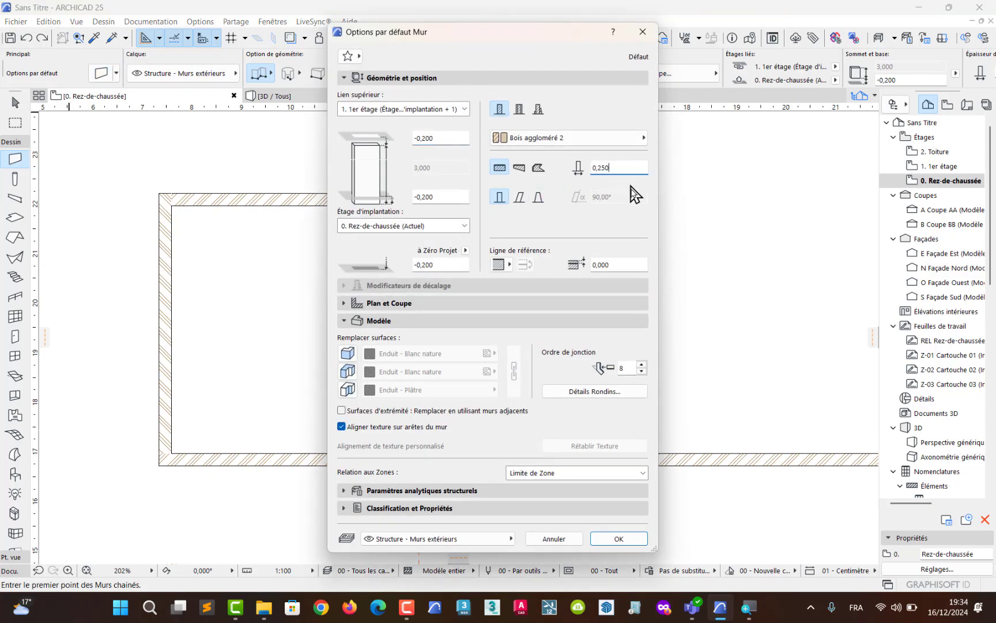
{"action": "key", "text": "BackSpace"}
{"action": "key", "text": "BackSpace"}
{"action": "key", "text": "BackSpace"}
{"action": "key", "text": "BackSpace"}
{"action": "left_click", "coordinate": [610, 542]}
{"action": "left_click", "coordinate": [611, 542]}
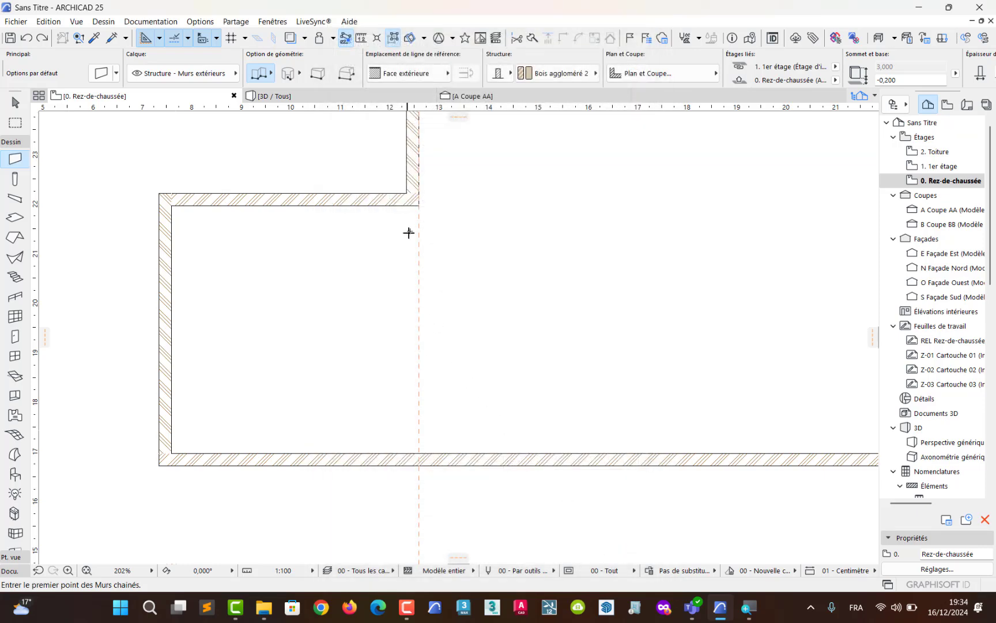
- Draw a single straight wall along the guide line from the outline's inner corner to the inner face of the south wall
{"action": "left_click", "coordinate": [418, 205]}
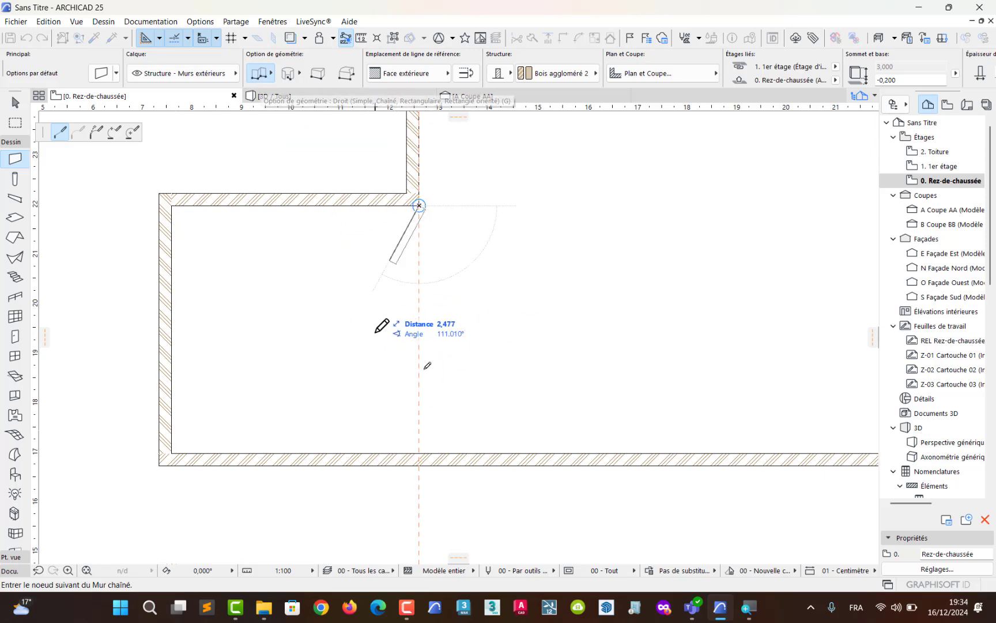
{"action": "left_click", "coordinate": [261, 75]}
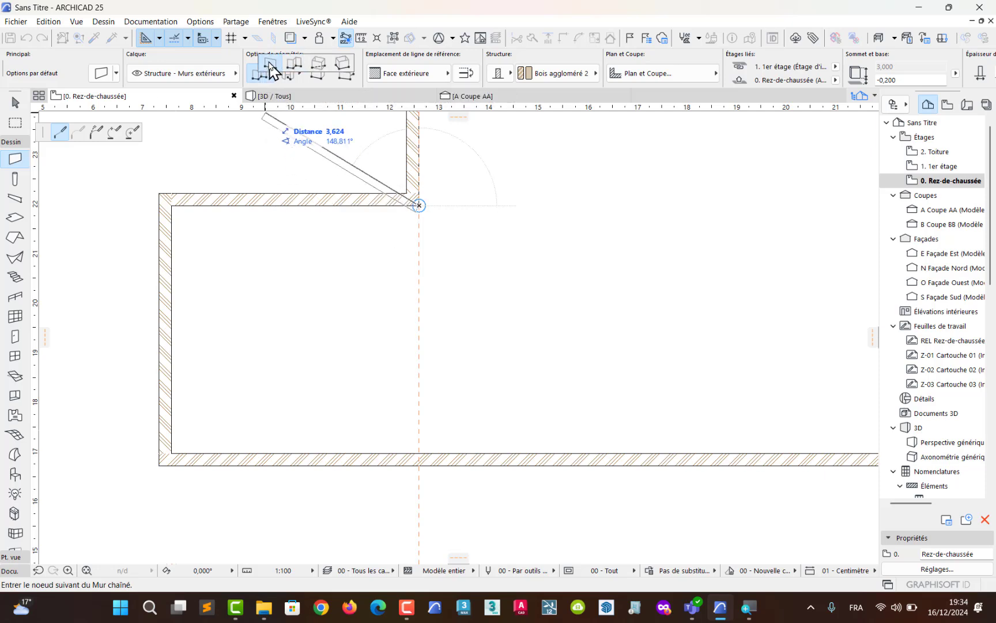
{"action": "left_click", "coordinate": [269, 64]}
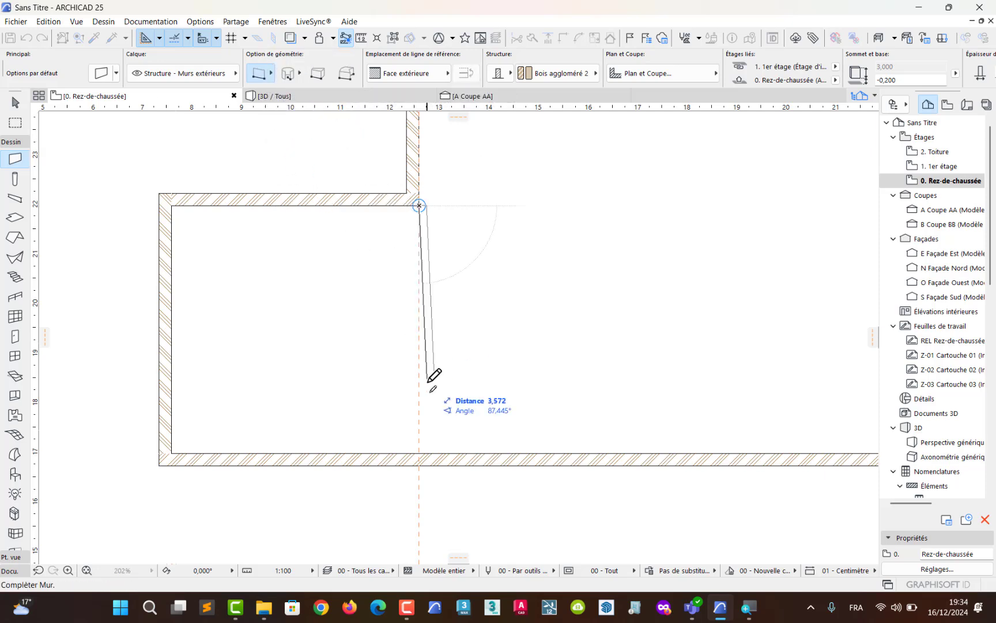
{"action": "left_click", "coordinate": [423, 451]}
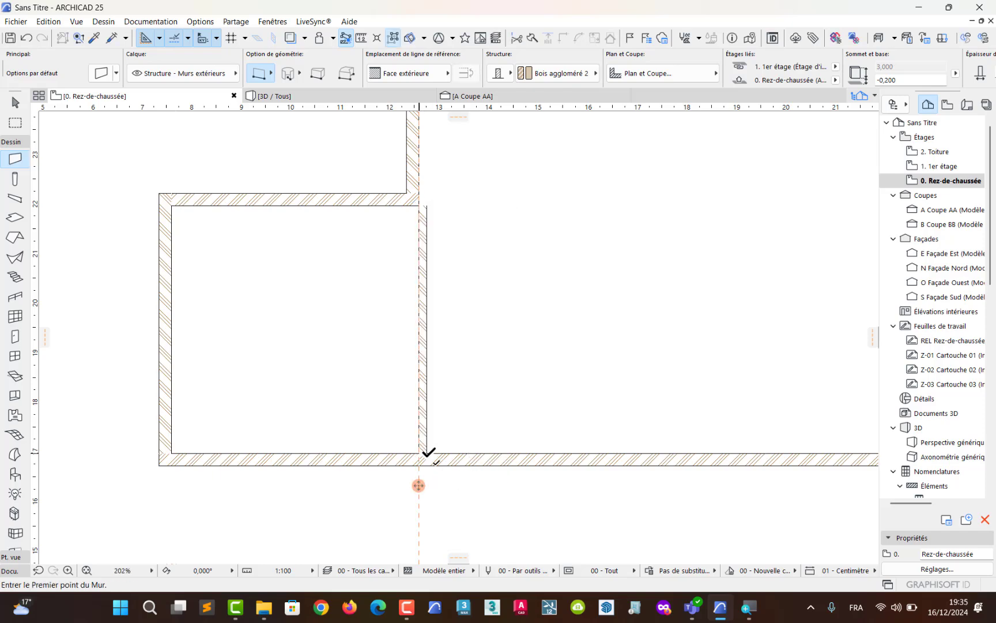
- Change the new partition wall's reference line location to Face intérieure
{"action": "scroll", "coordinate": [436, 340], "scroll_direction": "up", "scroll_amount": 5}
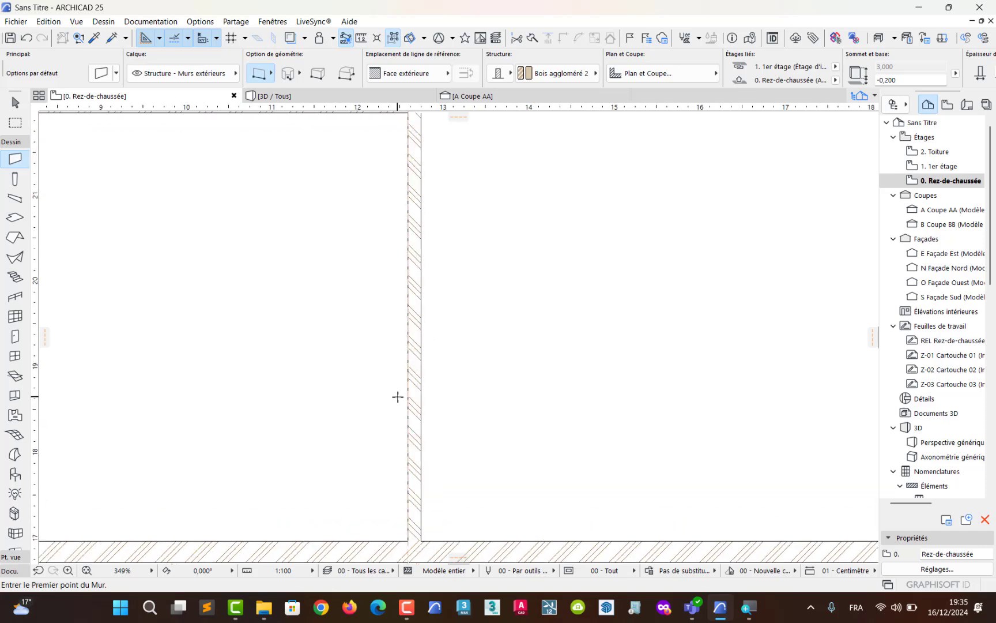
{"action": "middle_click_drag", "start_coordinate": [398, 397], "coordinate": [409, 463]}
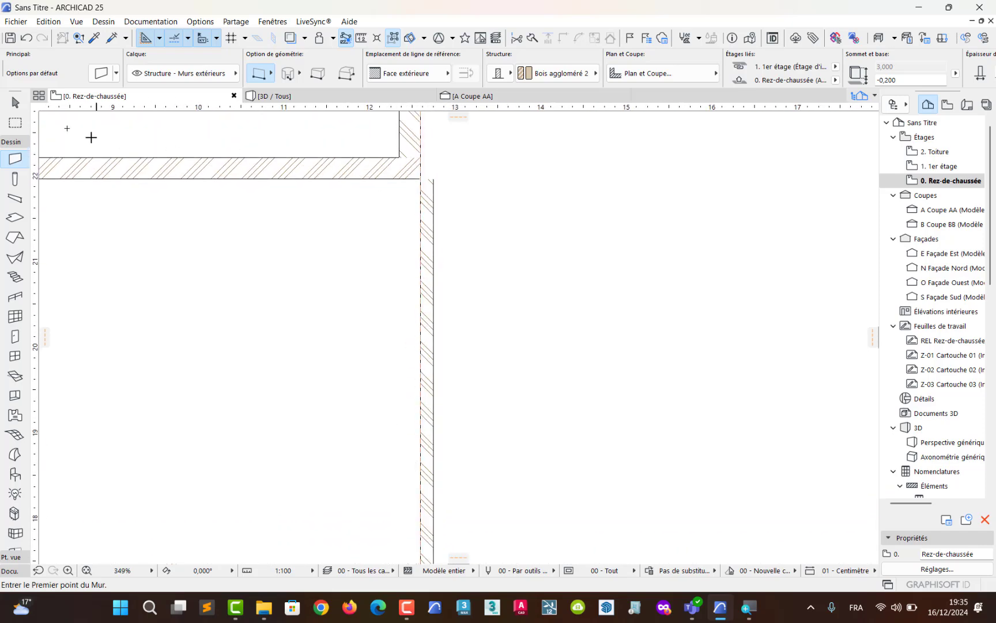
{"action": "left_click", "coordinate": [16, 103]}
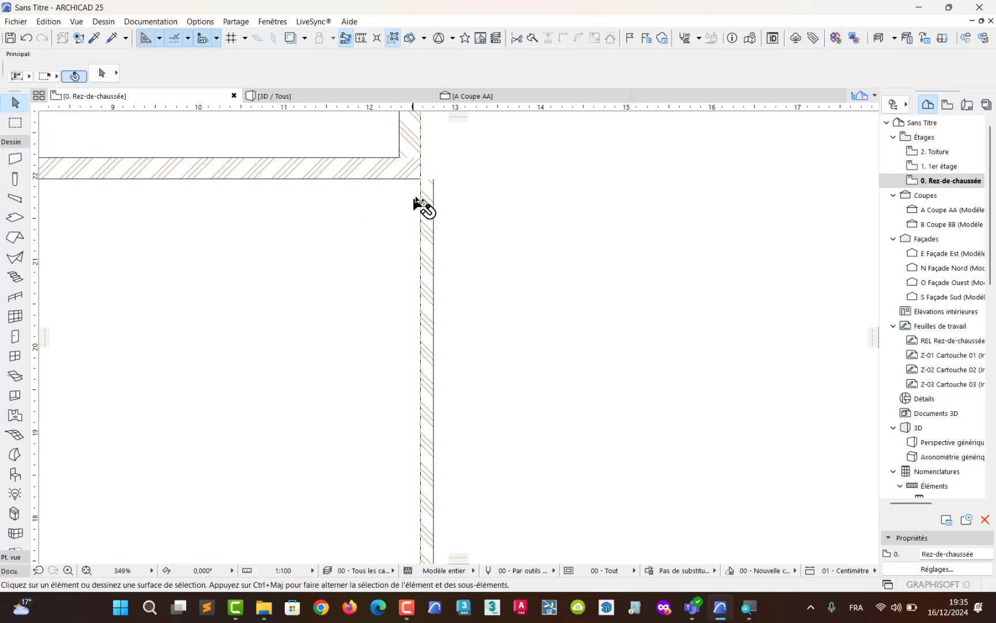
{"action": "left_click", "coordinate": [425, 301]}
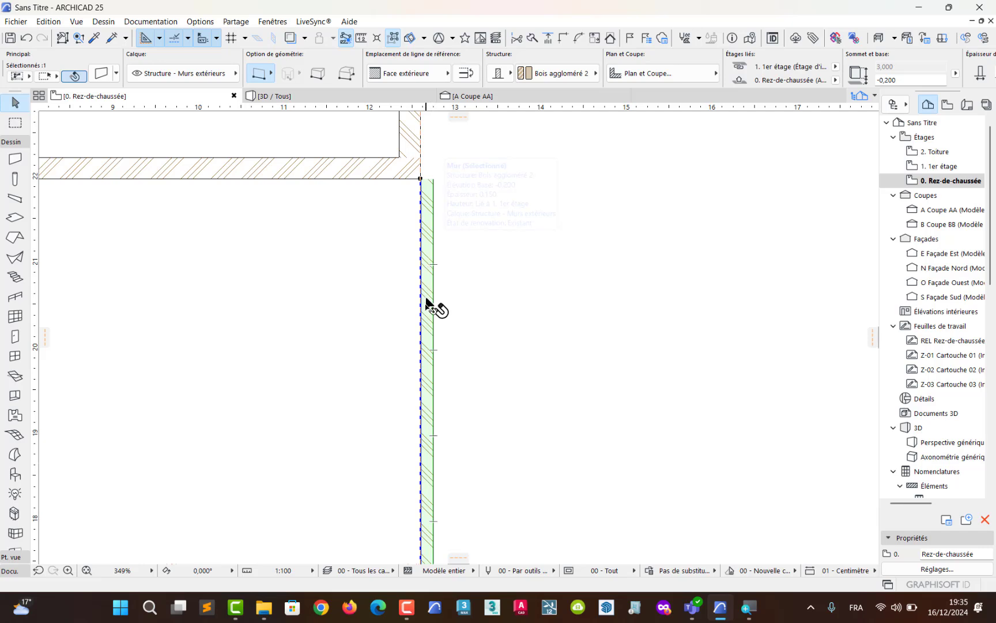
{"action": "scroll", "coordinate": [426, 301], "scroll_direction": "up", "scroll_amount": 4}
{"action": "key", "text": "Escape"}
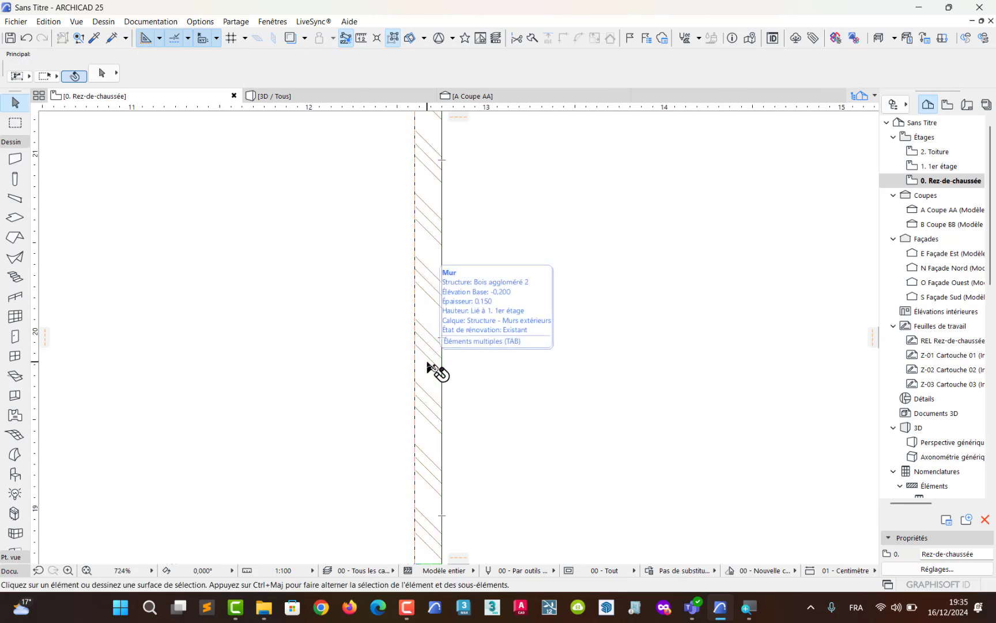
{"action": "left_click", "coordinate": [433, 253]}
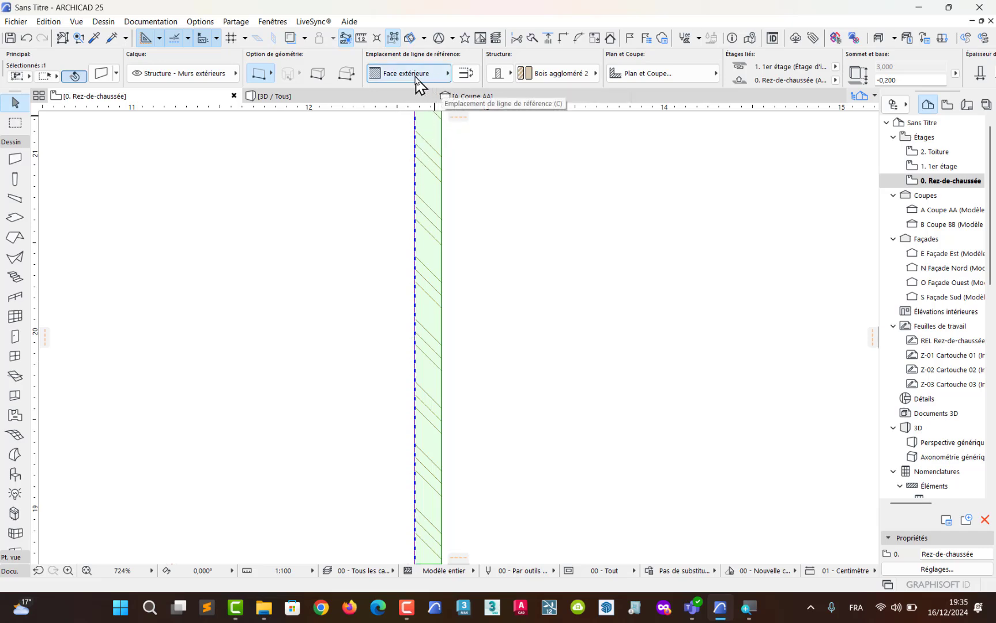
{"action": "left_click", "coordinate": [431, 79]}
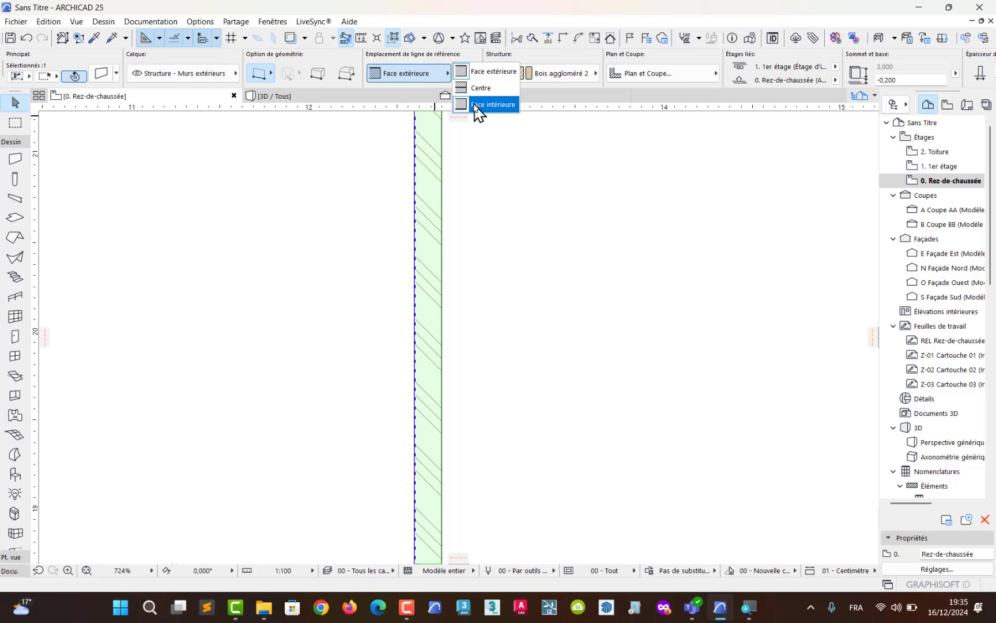
{"action": "left_click", "coordinate": [491, 104]}
- Place a horizontal guide line on the inner face of the north exterior wall
{"action": "scroll", "coordinate": [403, 282], "scroll_direction": "down", "scroll_amount": 5}
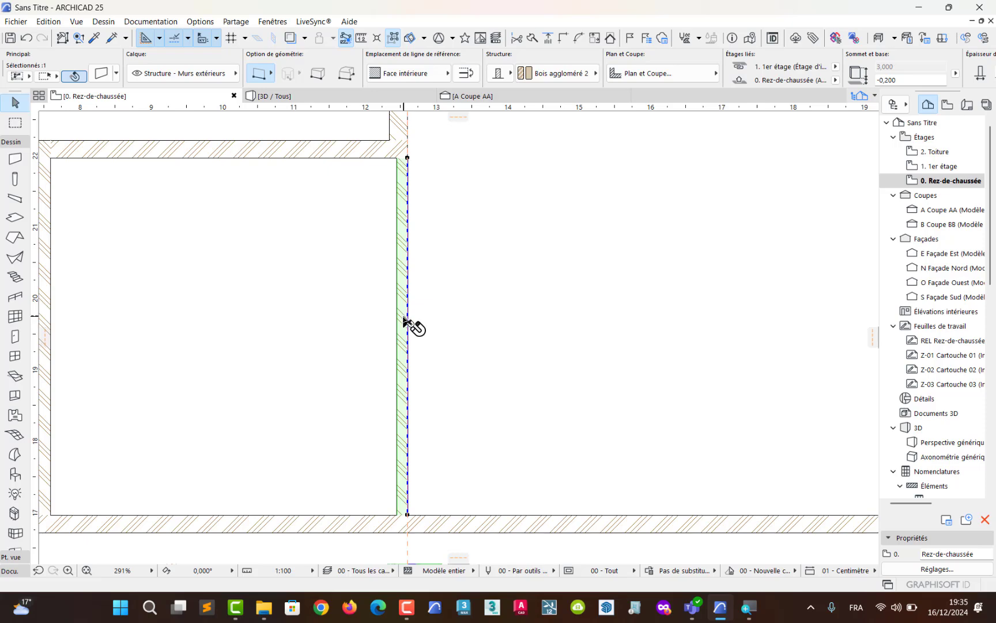
{"action": "middle_click_drag", "start_coordinate": [402, 327], "coordinate": [394, 338]}
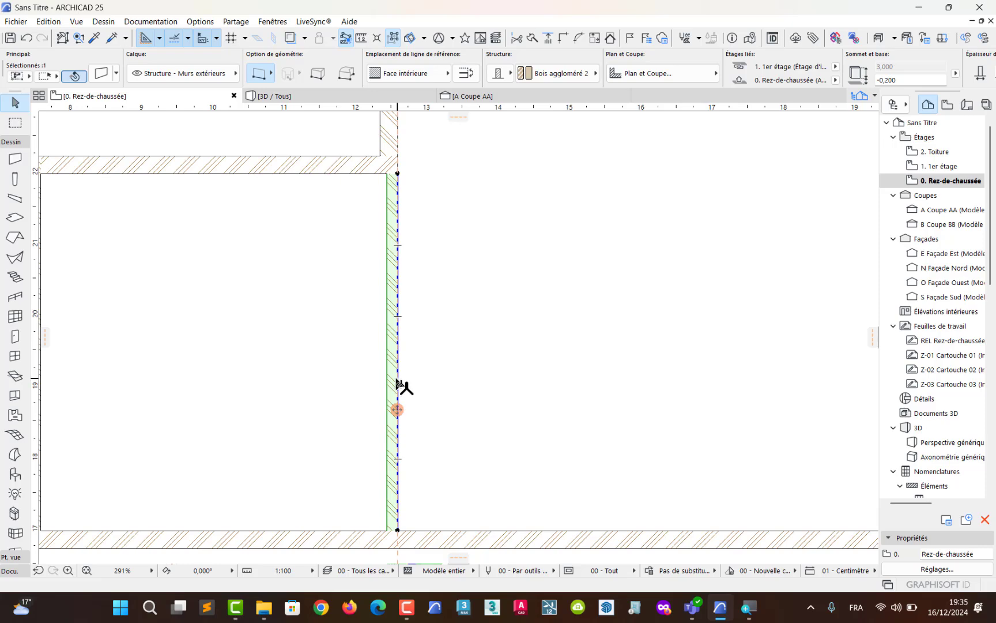
{"action": "middle_click_drag", "start_coordinate": [117, 229], "coordinate": [209, 241]}
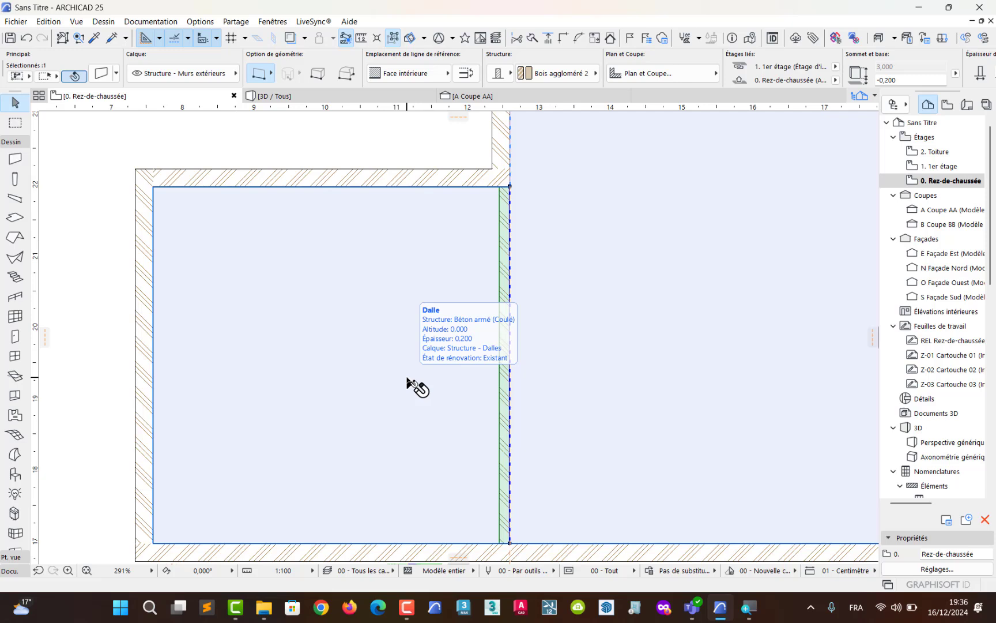
{"action": "middle_click_drag", "start_coordinate": [458, 315], "coordinate": [413, 346]}
{"action": "scroll", "coordinate": [410, 351], "scroll_direction": "down", "scroll_amount": 5}
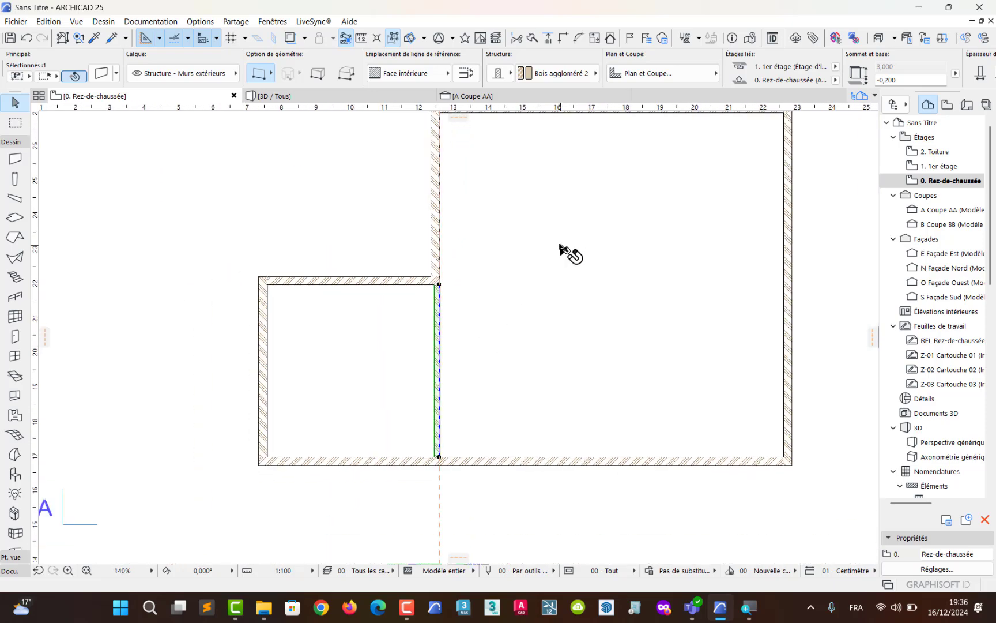
{"action": "middle_click_drag", "start_coordinate": [566, 252], "coordinate": [451, 392]}
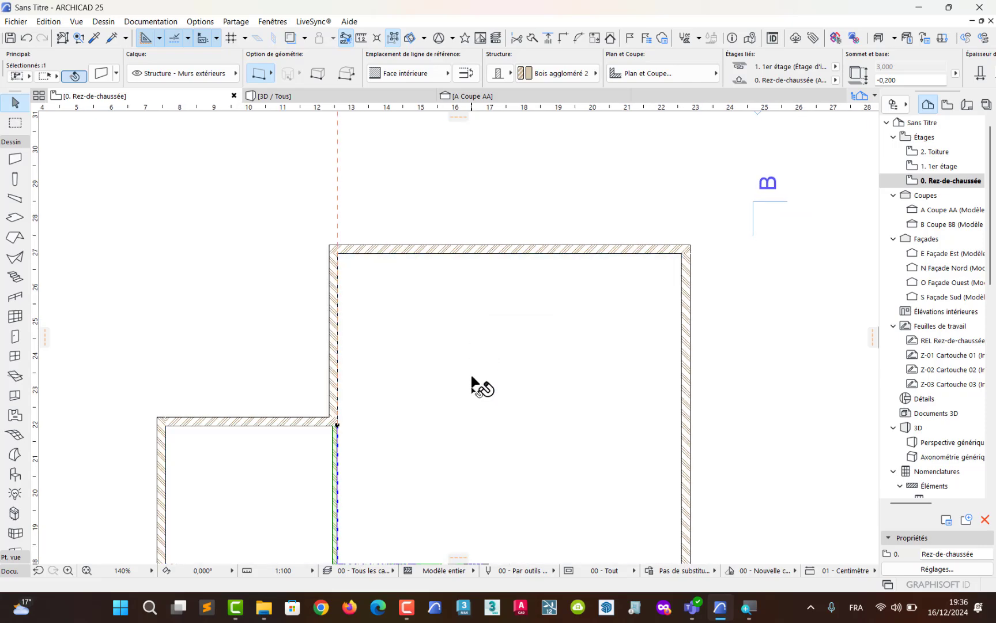
{"action": "middle_click_drag", "start_coordinate": [467, 447], "coordinate": [467, 420]}
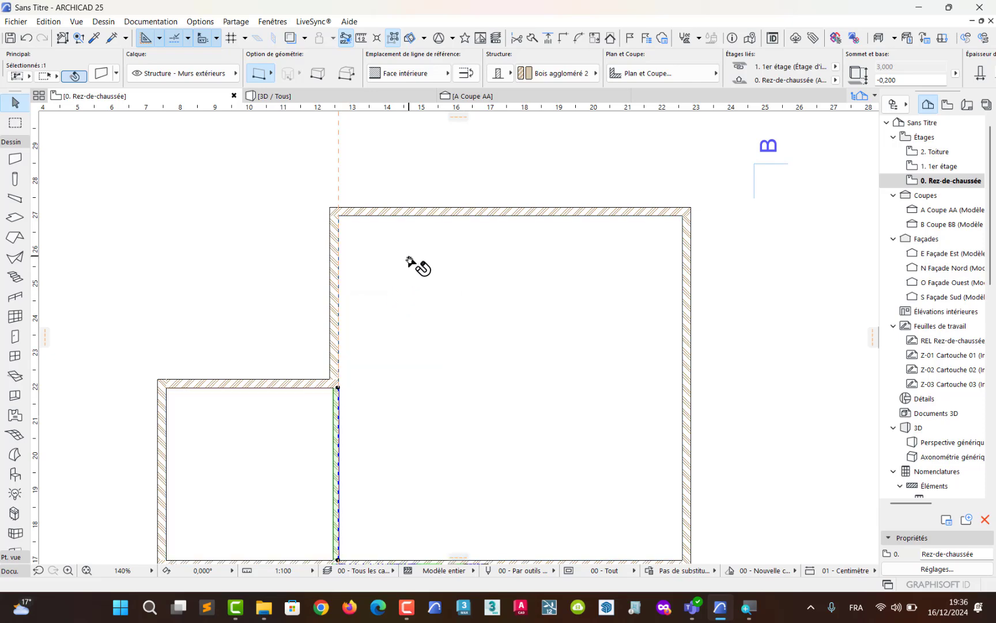
{"action": "scroll", "coordinate": [408, 260], "scroll_direction": "up", "scroll_amount": 2}
{"action": "scroll", "coordinate": [392, 231], "scroll_direction": "up", "scroll_amount": 2}
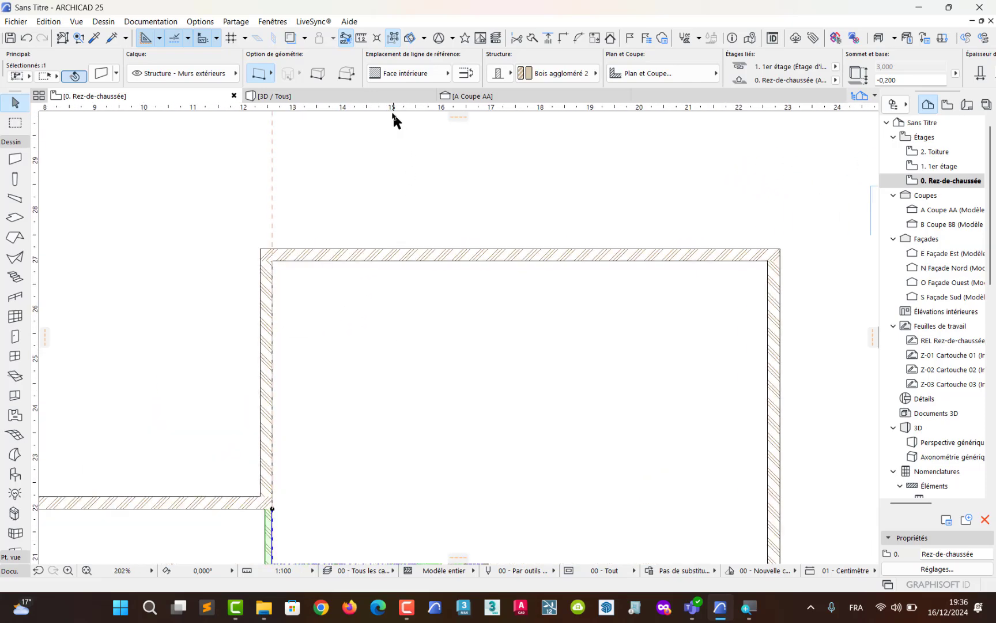
{"action": "left_click_drag", "start_coordinate": [376, 105], "coordinate": [392, 271]}
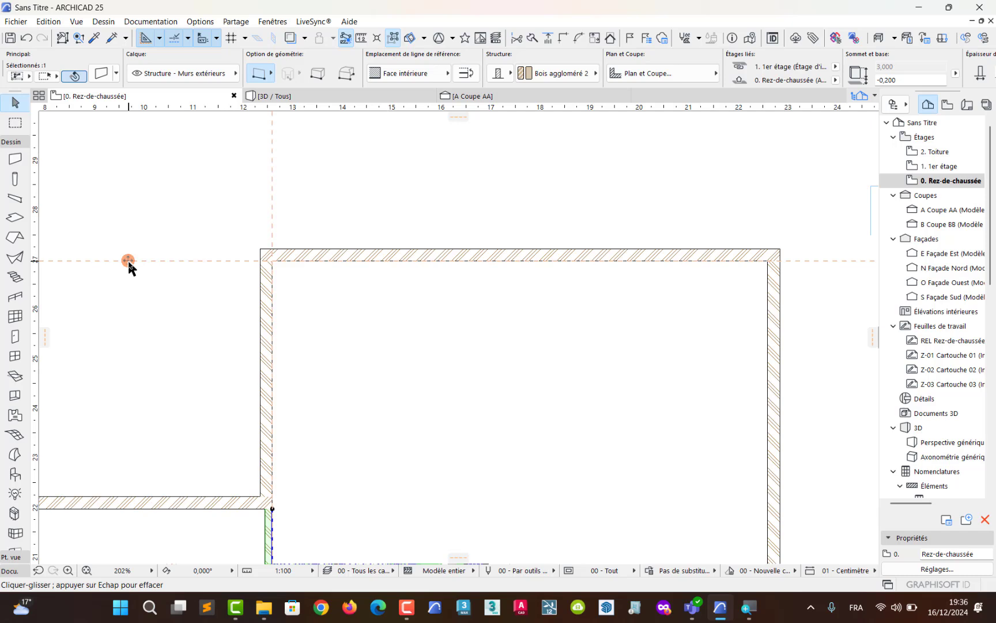
- Move the horizontal guide line 4 m south from the north wall's inner face
{"action": "left_click_drag", "start_coordinate": [129, 264], "coordinate": [125, 329]}
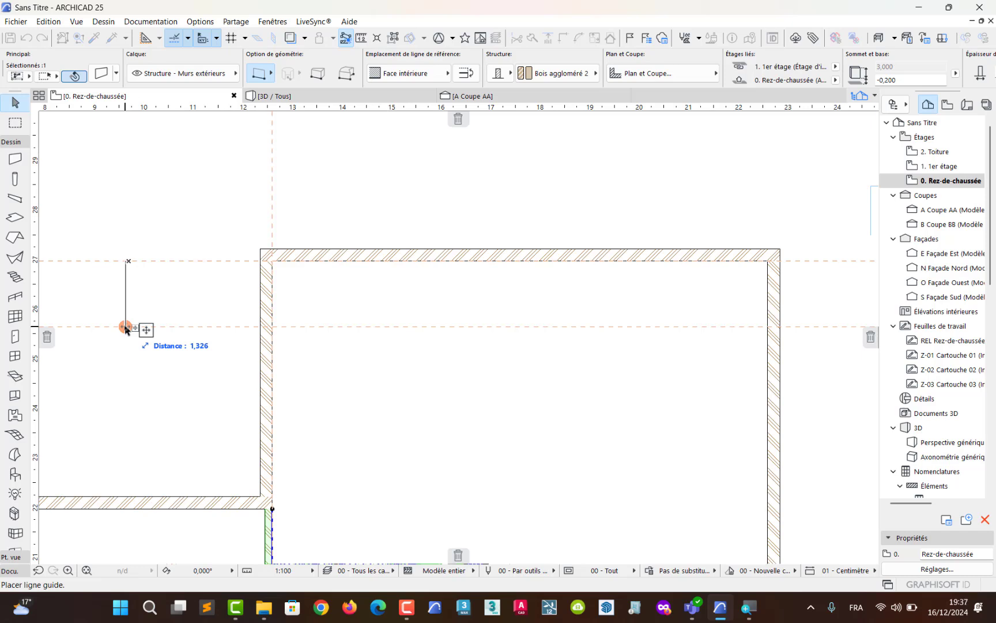
{"action": "key", "text": "Tab"}
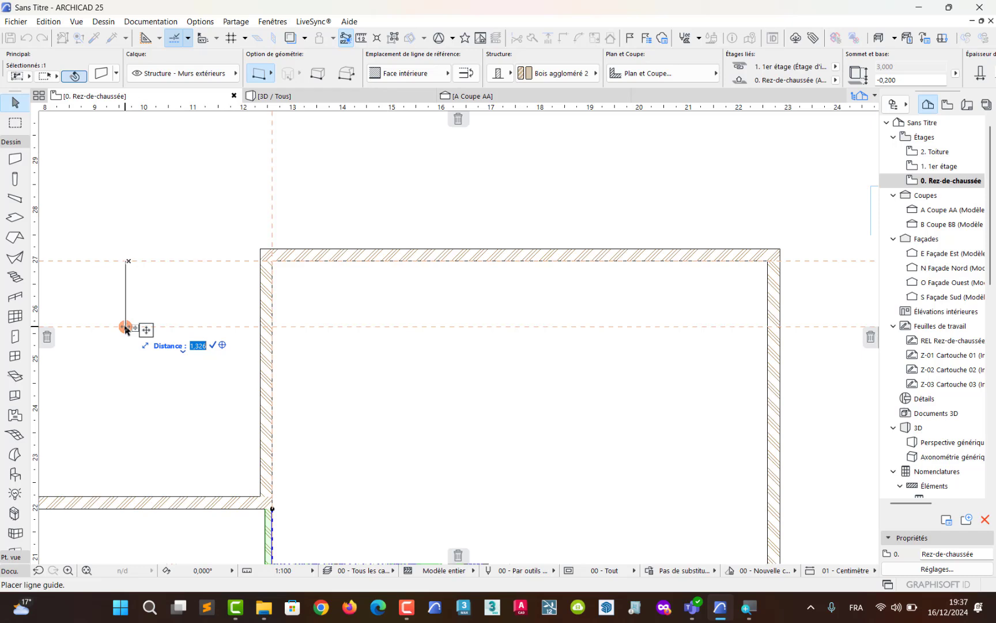
{"action": "type", "text": "4"}
{"action": "key", "text": "Return"}
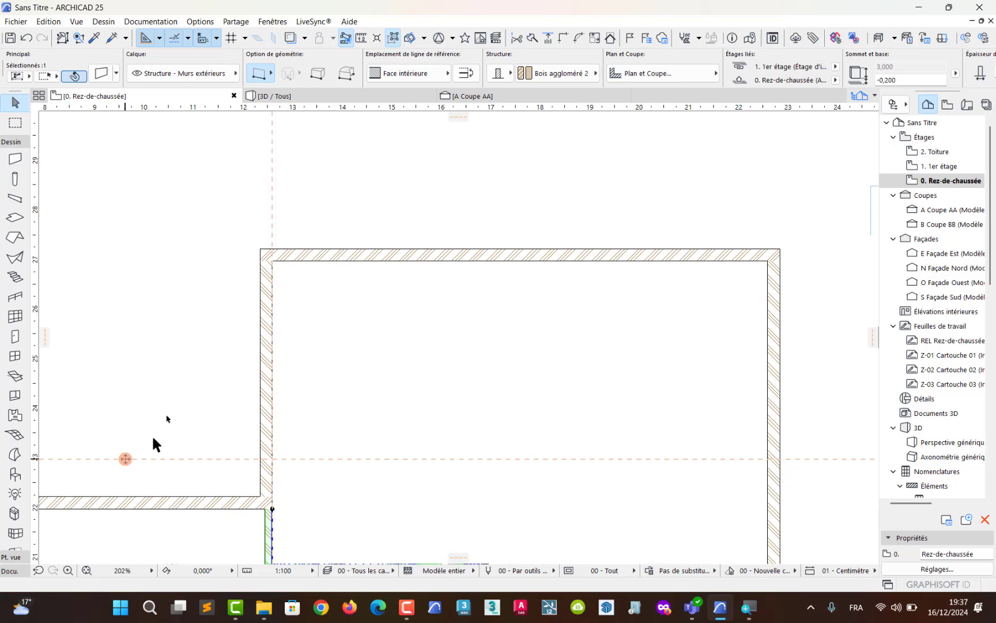
- Measure the distance from the room's inner north-west corner down to the horizontal guide line
{"action": "left_click", "coordinate": [361, 39]}
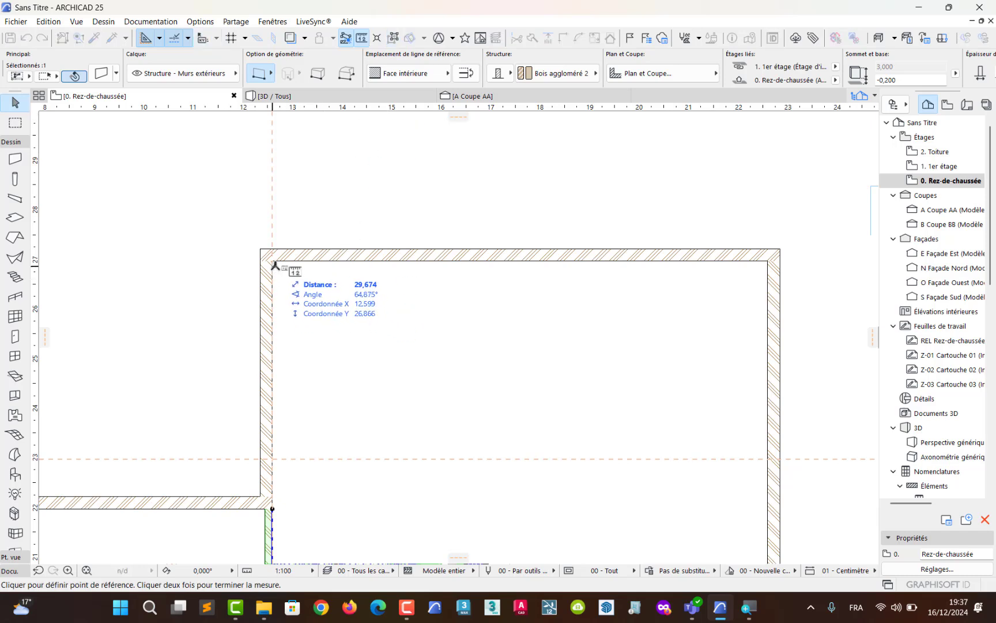
{"action": "left_click", "coordinate": [271, 297]}
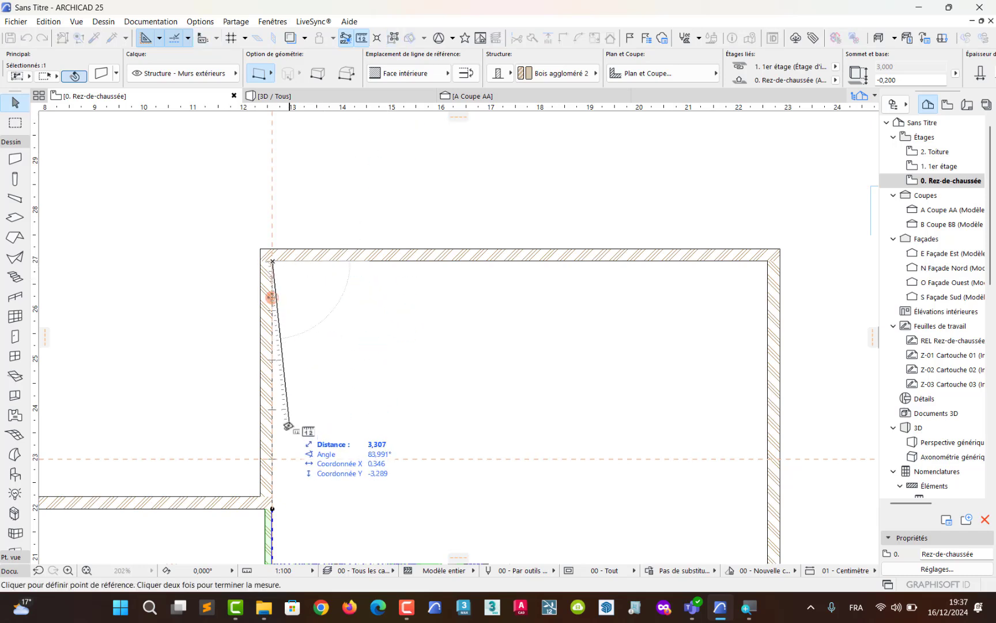
{"action": "left_click", "coordinate": [273, 457]}
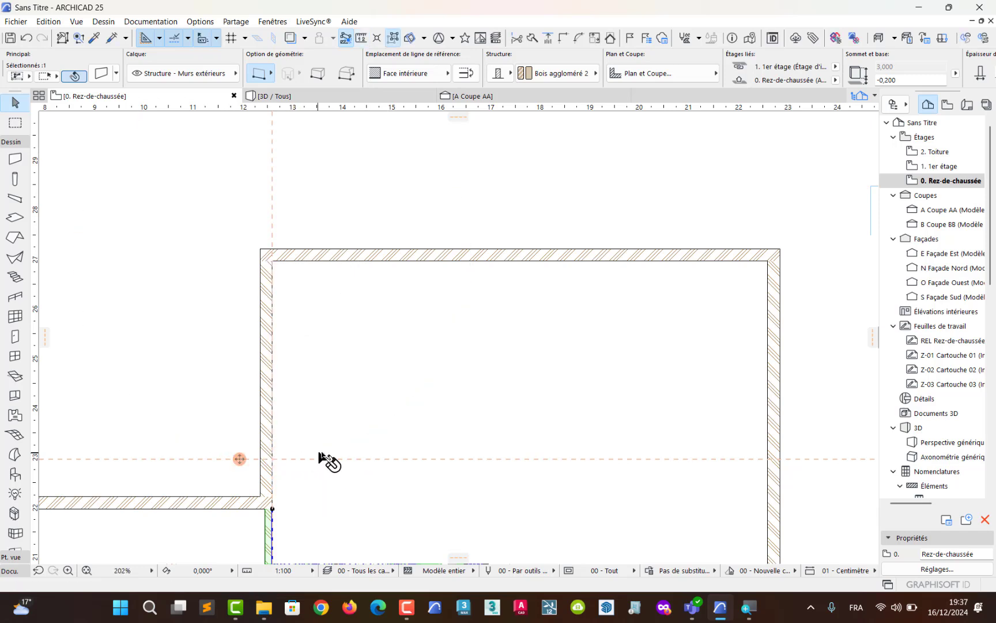
- Draw a 5,000 m partition wall at 0° along the horizontal guide line, starting from the west wall's inner face
{"action": "middle_click_drag", "start_coordinate": [316, 450], "coordinate": [285, 377]}
{"action": "scroll", "coordinate": [284, 378], "scroll_direction": "up", "scroll_amount": 2}
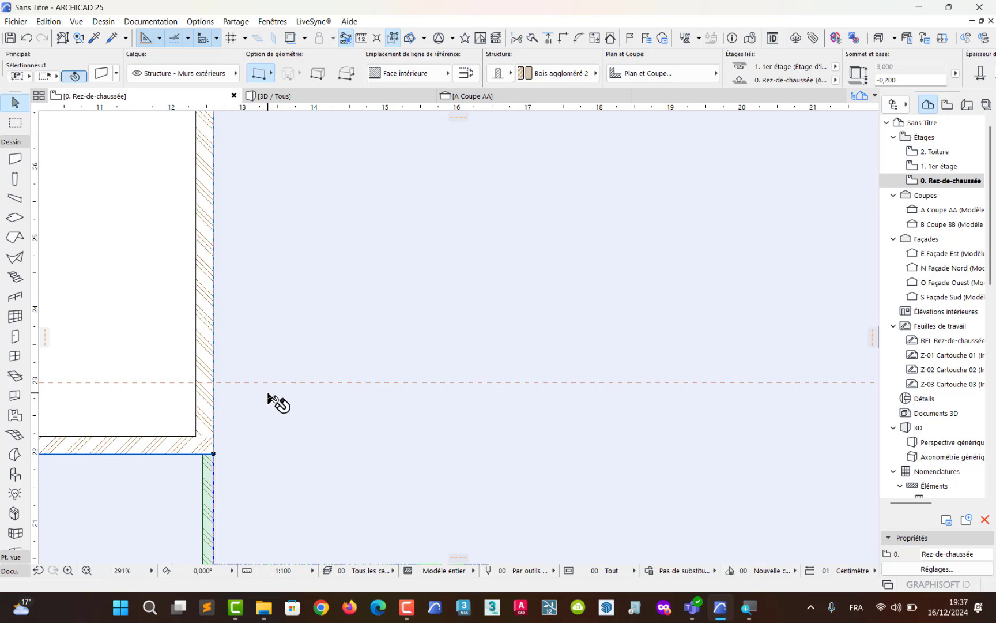
{"action": "middle_click_drag", "start_coordinate": [325, 406], "coordinate": [280, 395]}
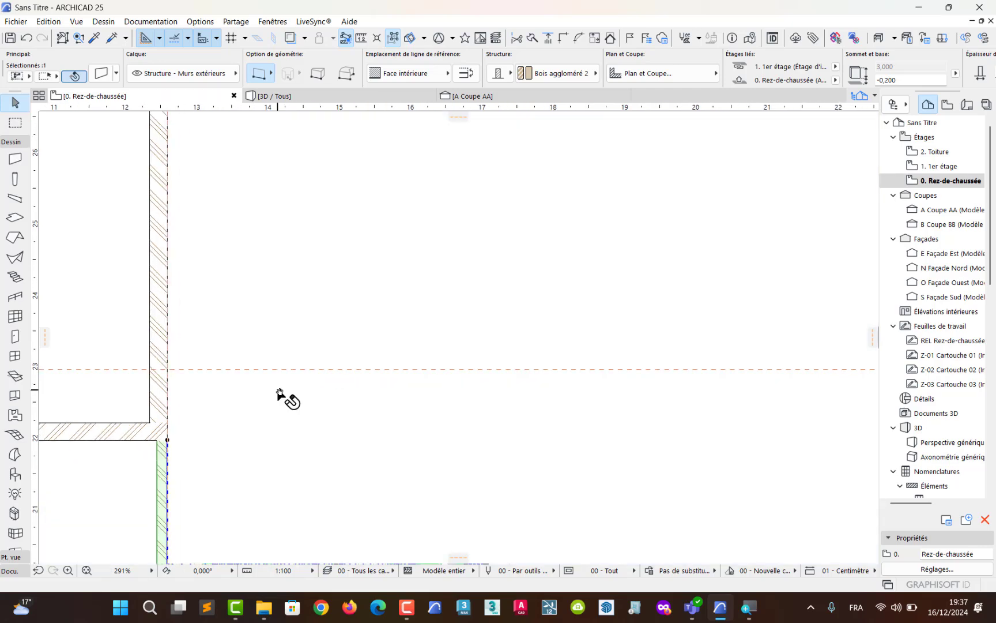
{"action": "left_click", "coordinate": [16, 159]}
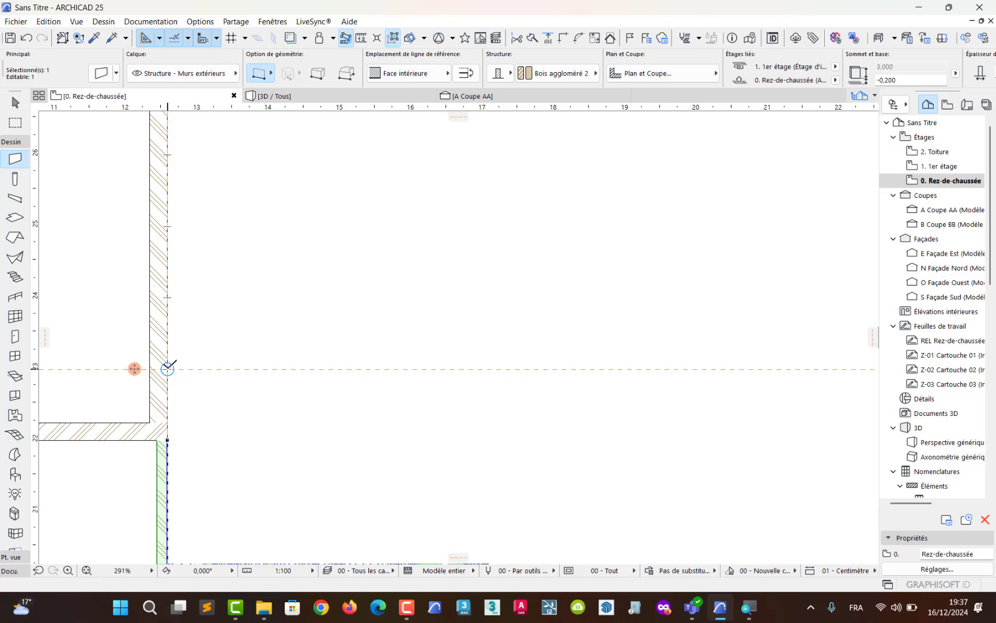
{"action": "key", "text": "Escape"}
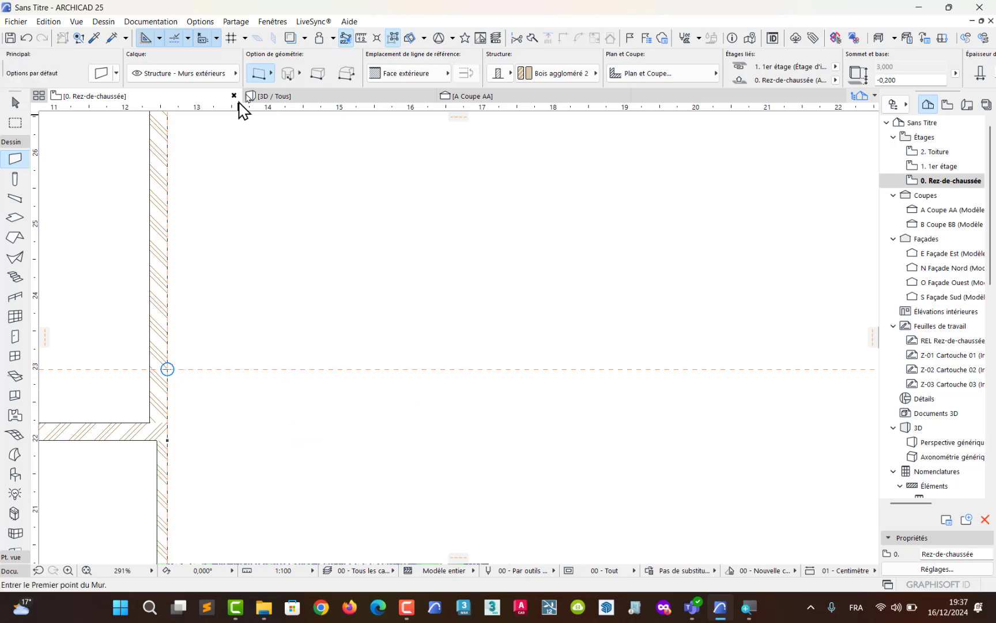
{"action": "key", "text": "Escape"}
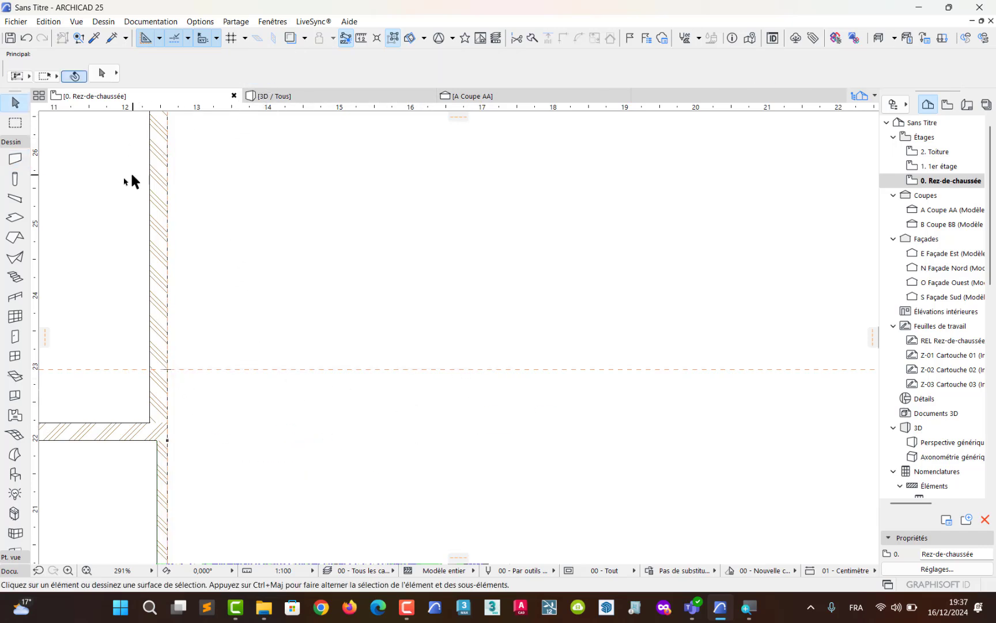
{"action": "left_click", "coordinate": [19, 164]}
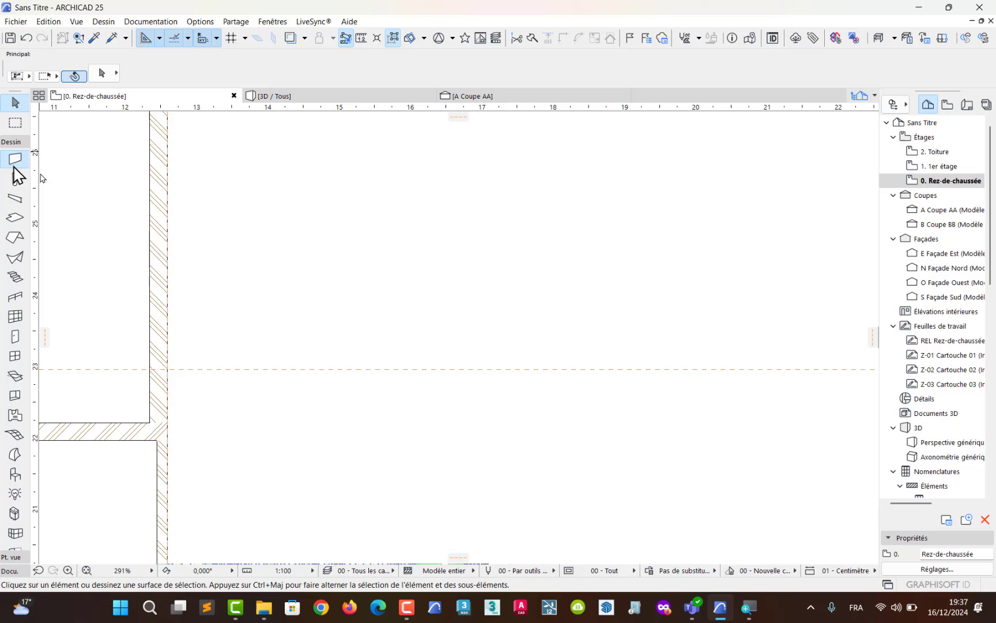
{"action": "left_click", "coordinate": [167, 368]}
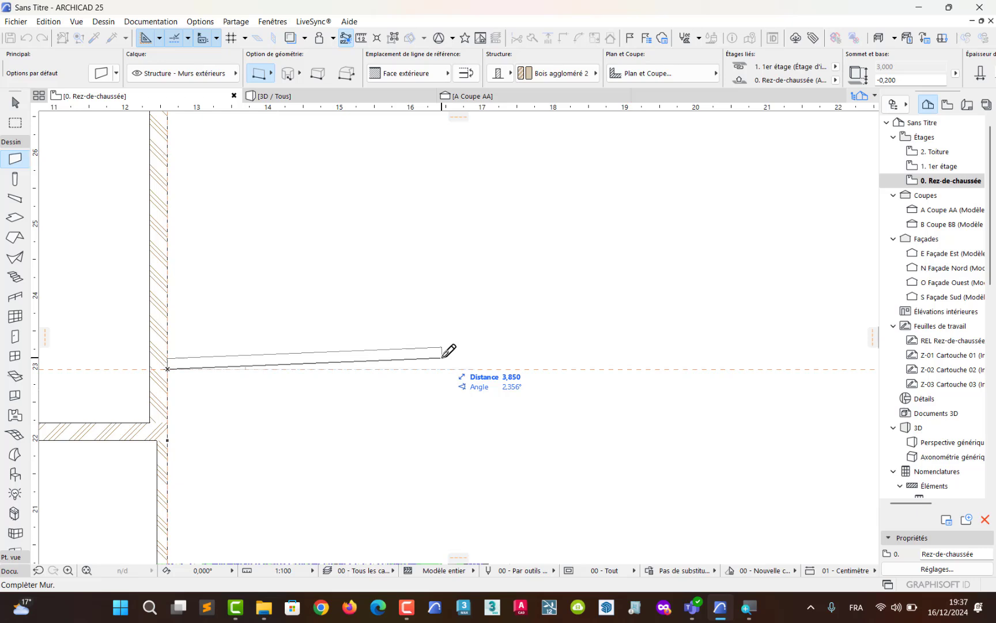
{"action": "scroll", "coordinate": [442, 357], "scroll_direction": "down", "scroll_amount": 3}
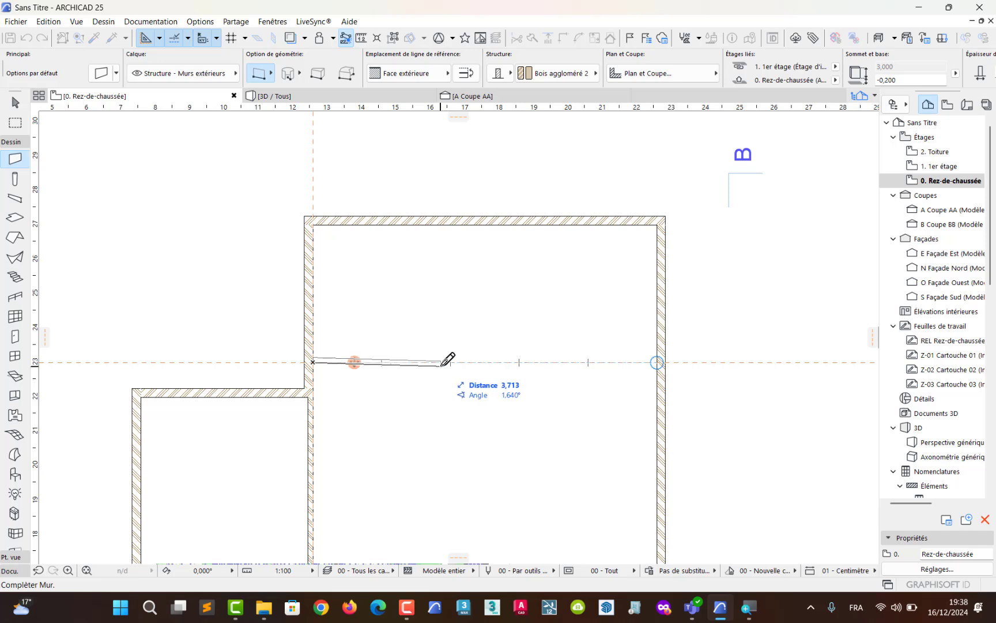
{"action": "key", "text": "Tab"}
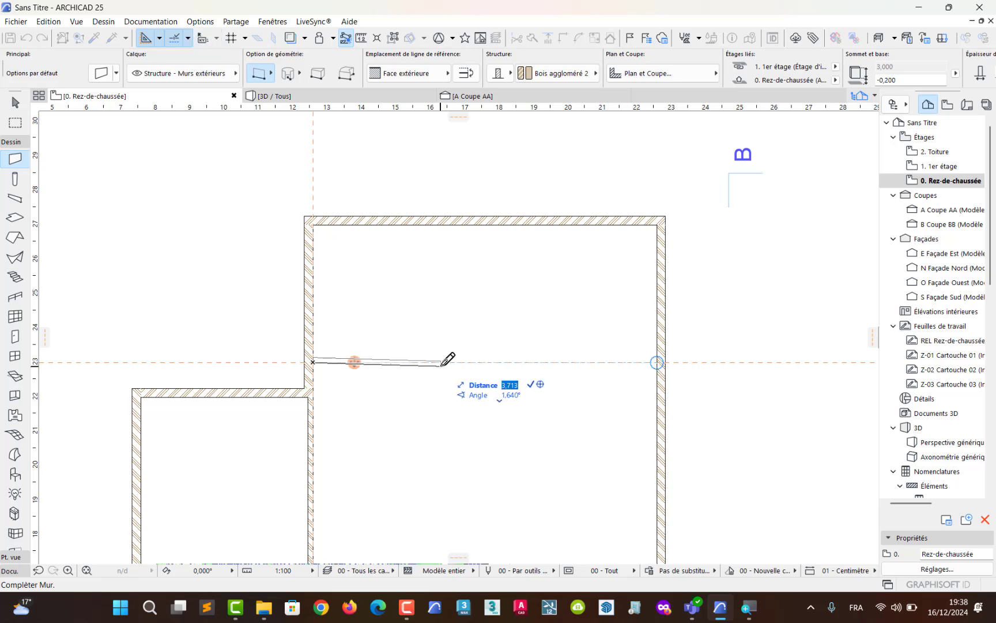
{"action": "type", "text": "4"}
{"action": "key", "text": "Tab"}
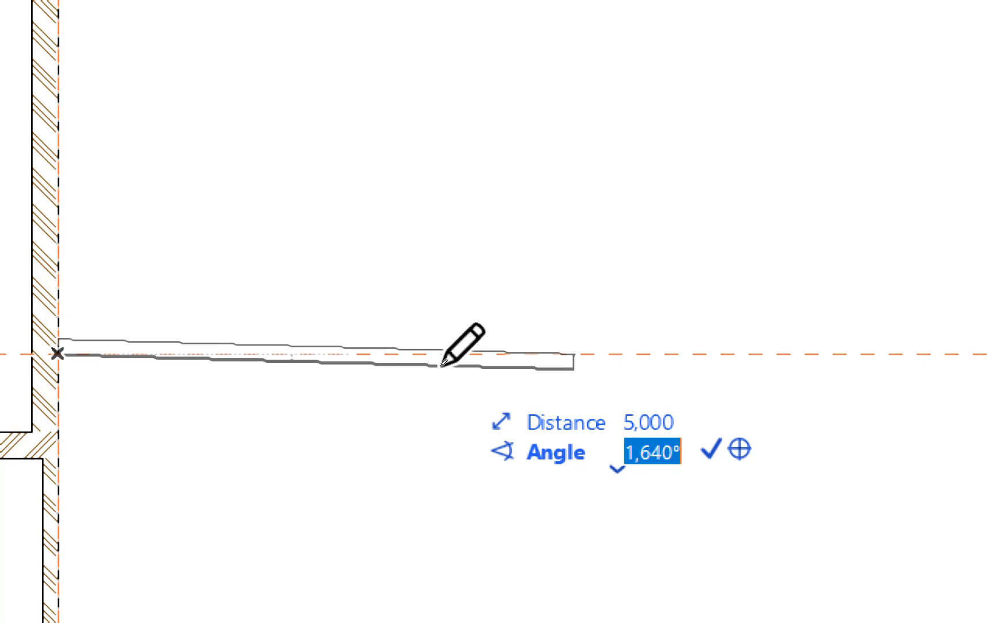
{"action": "type", "text": "0"}
{"action": "key", "text": "Return"}
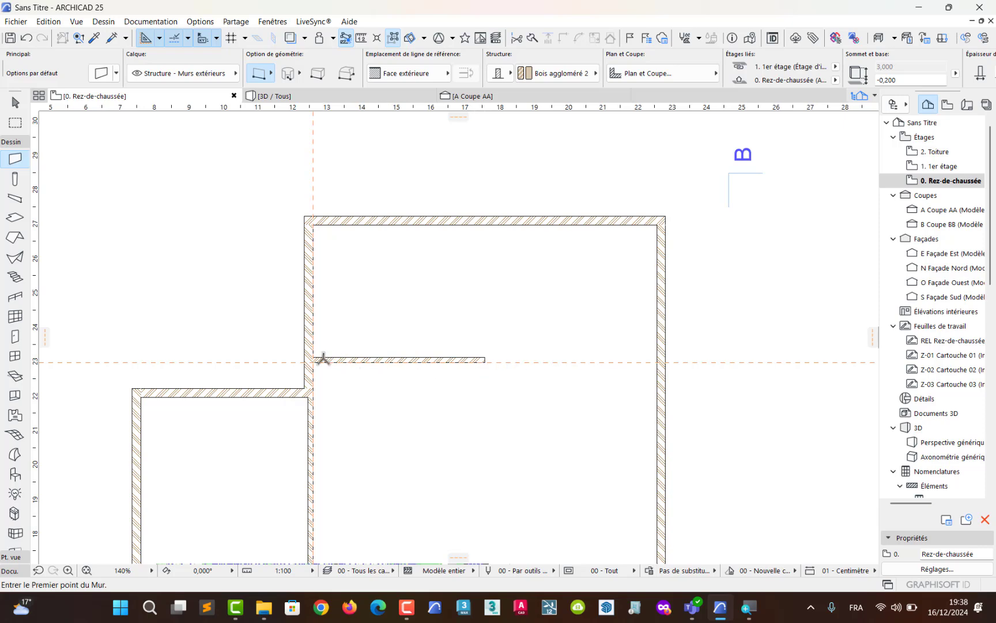
- Measure the clear distance from the room's inner north-west corner to the new partition's north face
{"action": "scroll", "coordinate": [326, 358], "scroll_direction": "up", "scroll_amount": 8}
{"action": "middle_click_drag", "start_coordinate": [303, 372], "coordinate": [309, 463]}
{"action": "scroll", "coordinate": [294, 444], "scroll_direction": "down", "scroll_amount": 2}
{"action": "middle_click_drag", "start_coordinate": [281, 314], "coordinate": [266, 444]}
{"action": "scroll", "coordinate": [267, 444], "scroll_direction": "down", "scroll_amount": 2}
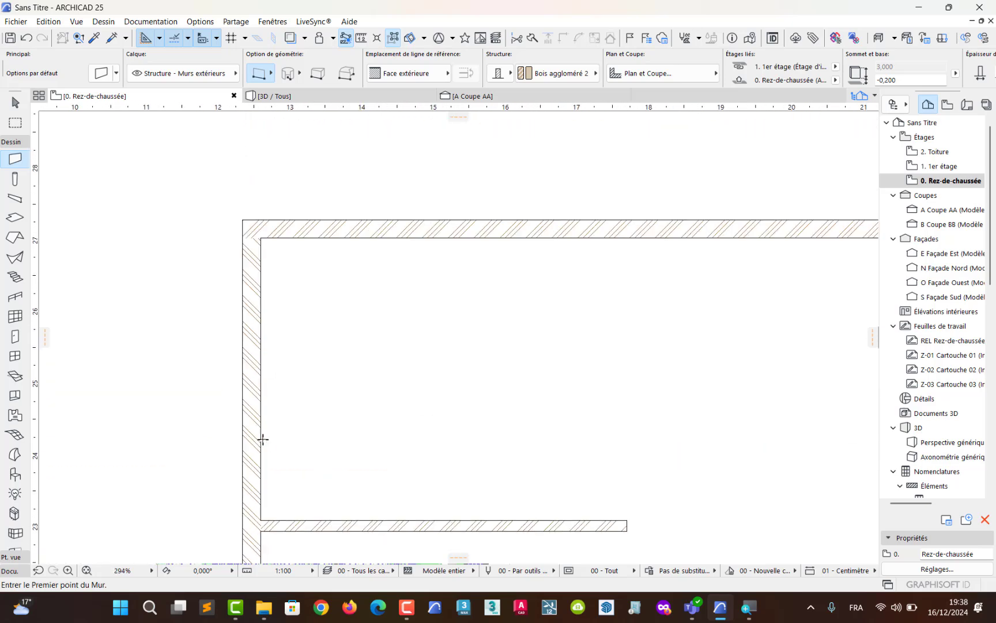
{"action": "left_click", "coordinate": [362, 40]}
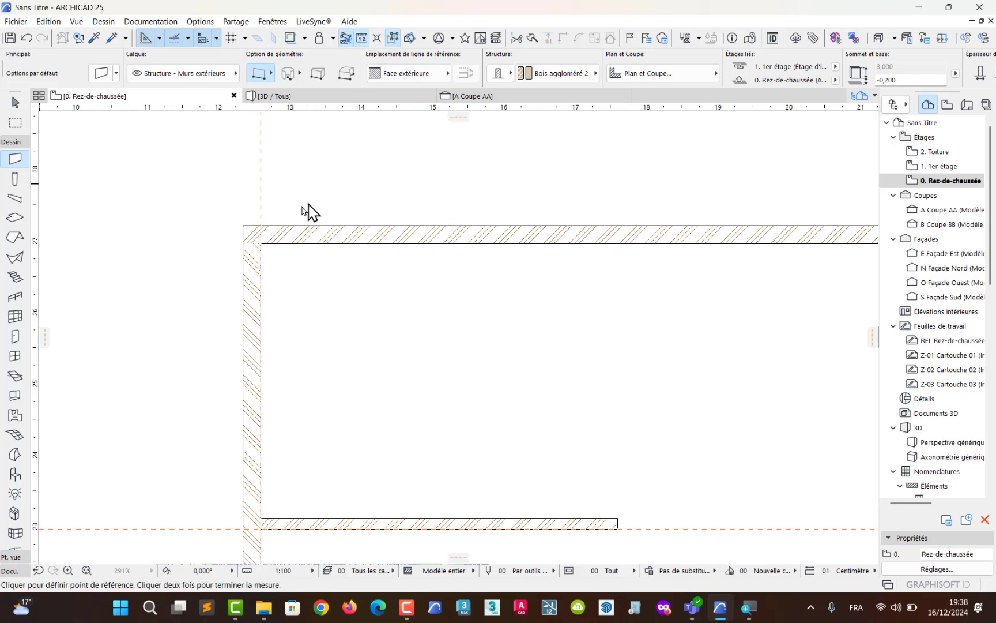
{"action": "left_click", "coordinate": [260, 243]}
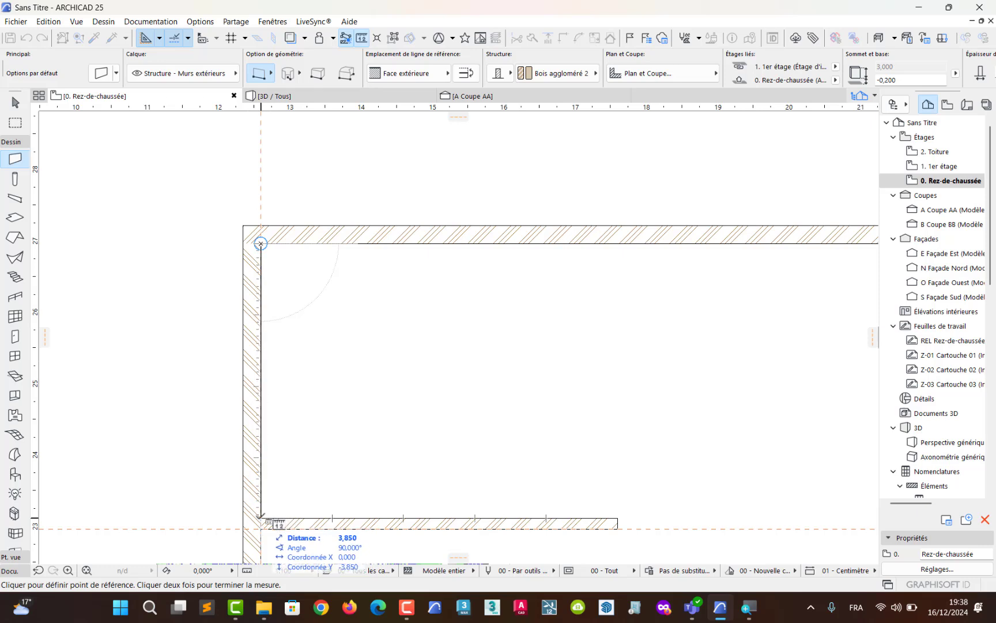
{"action": "left_click", "coordinate": [260, 517]}
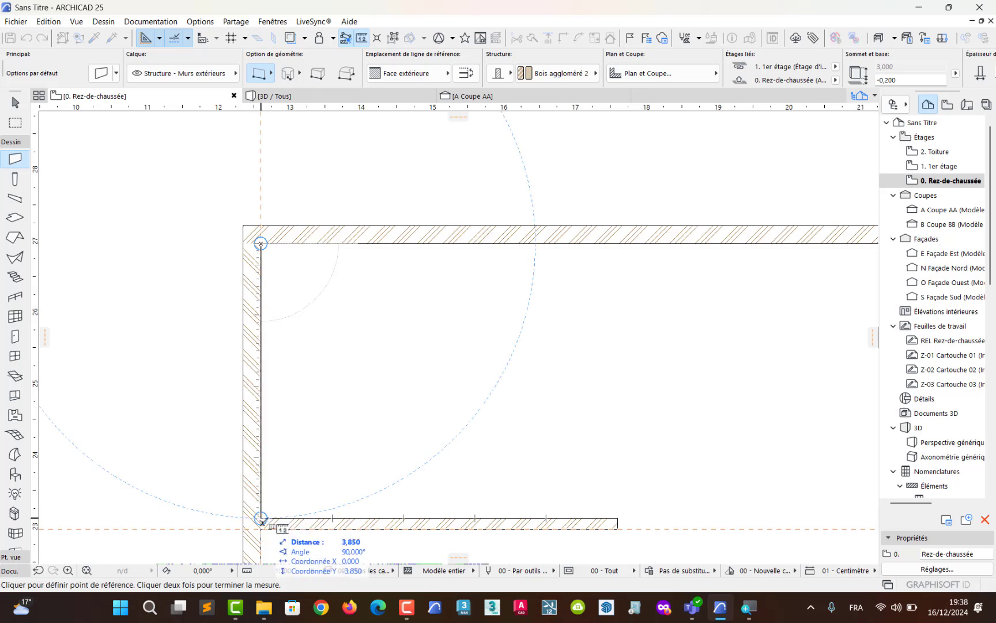
{"action": "key", "text": "Escape"}
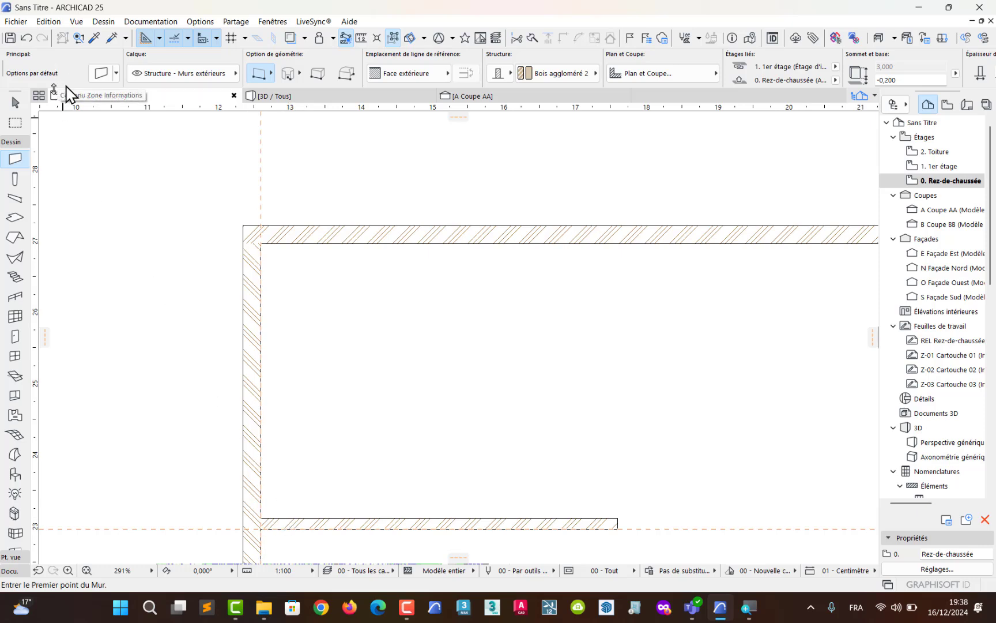
- Change the horizontal partition wall's reference line location to Face intérieure
{"action": "left_click", "coordinate": [15, 104]}
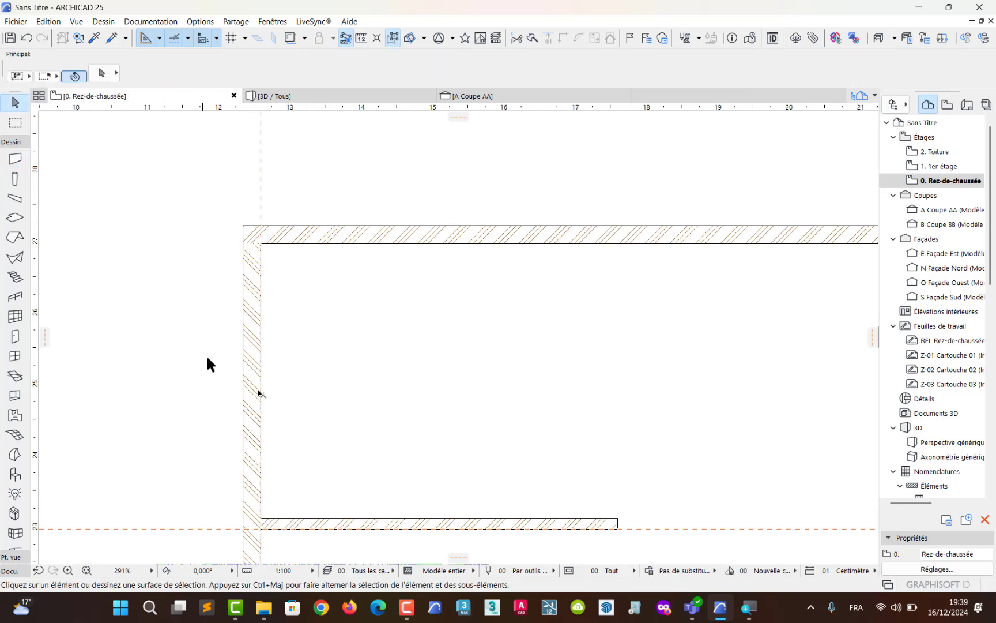
{"action": "left_click", "coordinate": [391, 526]}
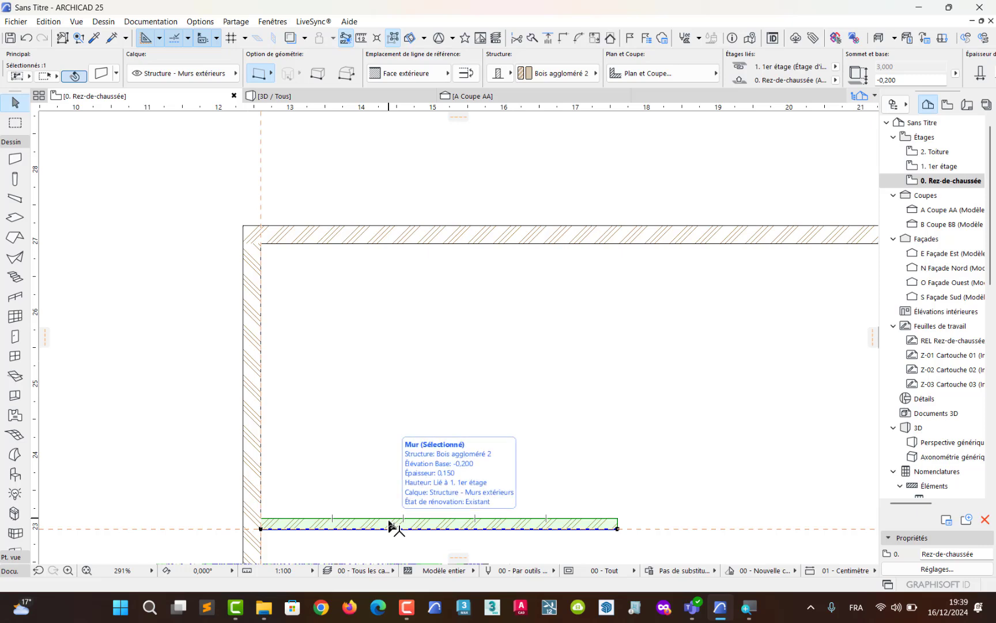
{"action": "left_click", "coordinate": [445, 78]}
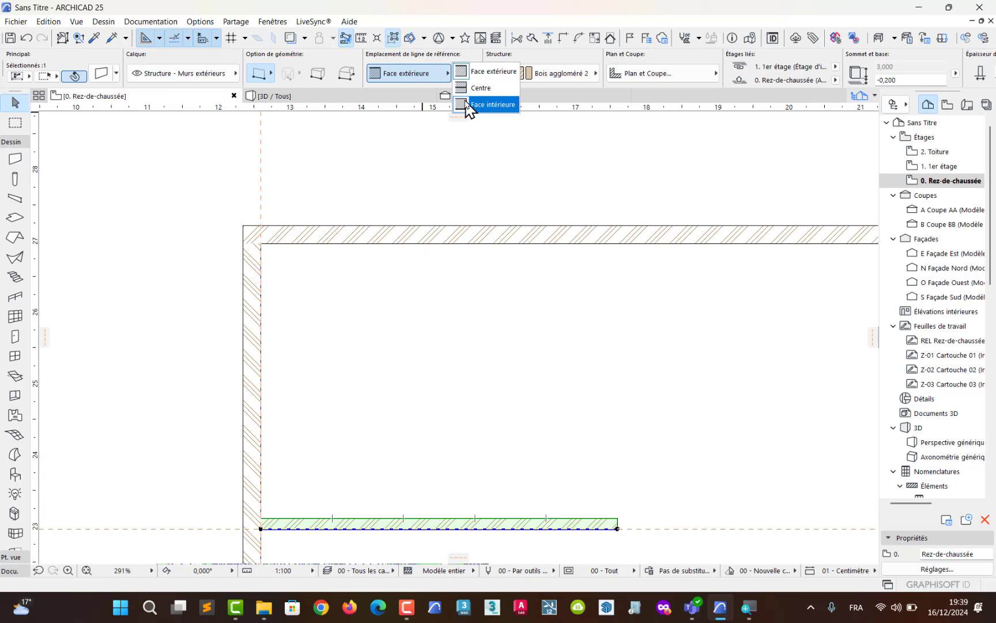
{"action": "left_click", "coordinate": [493, 105]}
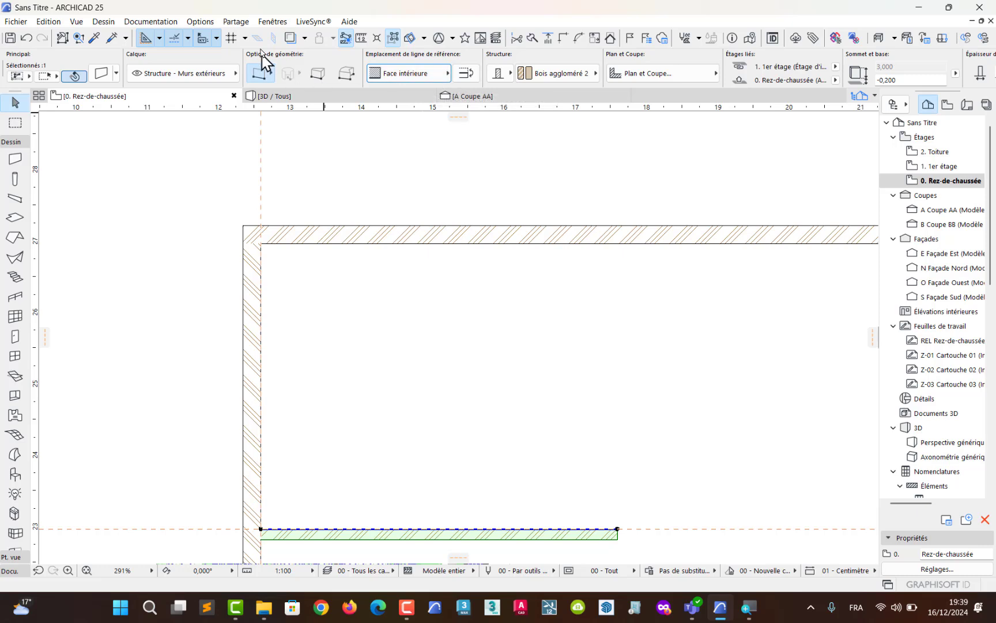
- Measure again from the inner north-west corner to the north face of the repositioned partition
{"action": "key", "text": "m"}
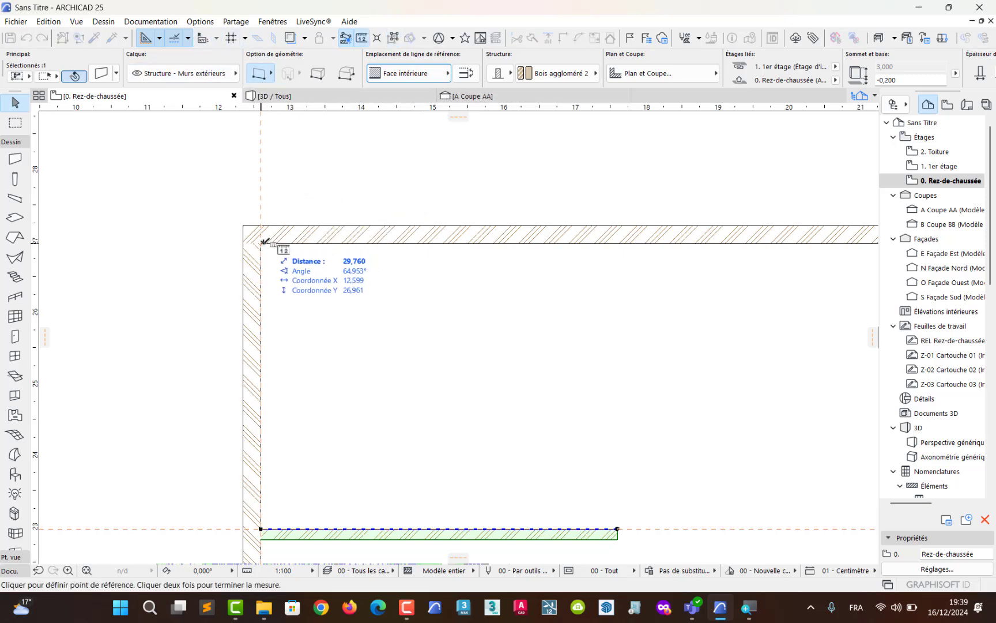
{"action": "left_click", "coordinate": [261, 243]}
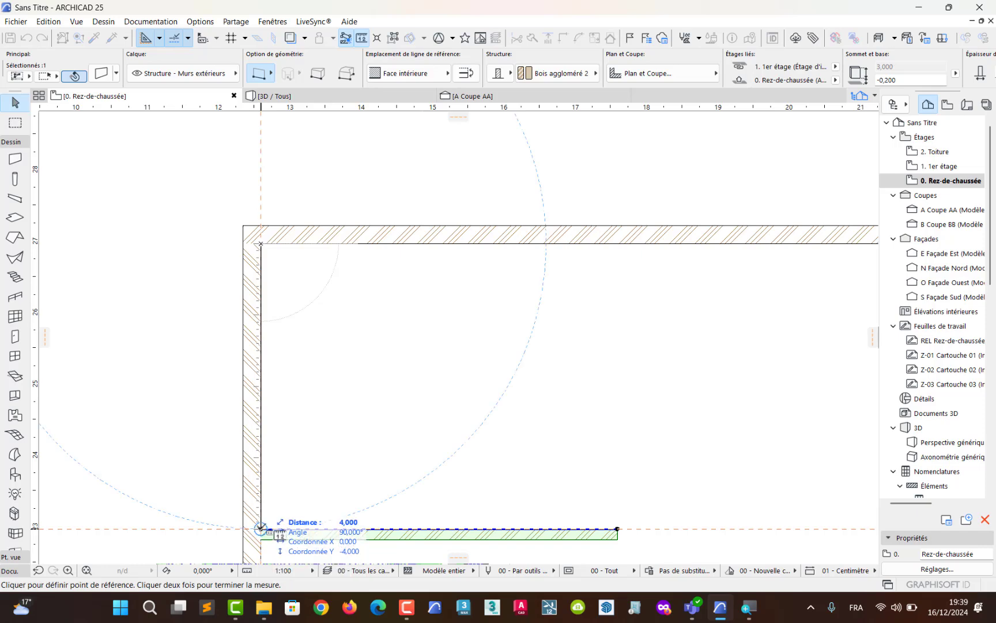
{"action": "key", "text": "Escape"}
- Try stretching the horizontal partition's free end along the guide line to the east wall's inner face, and undo the stretch
{"action": "scroll", "coordinate": [329, 425], "scroll_direction": "down", "scroll_amount": 5}
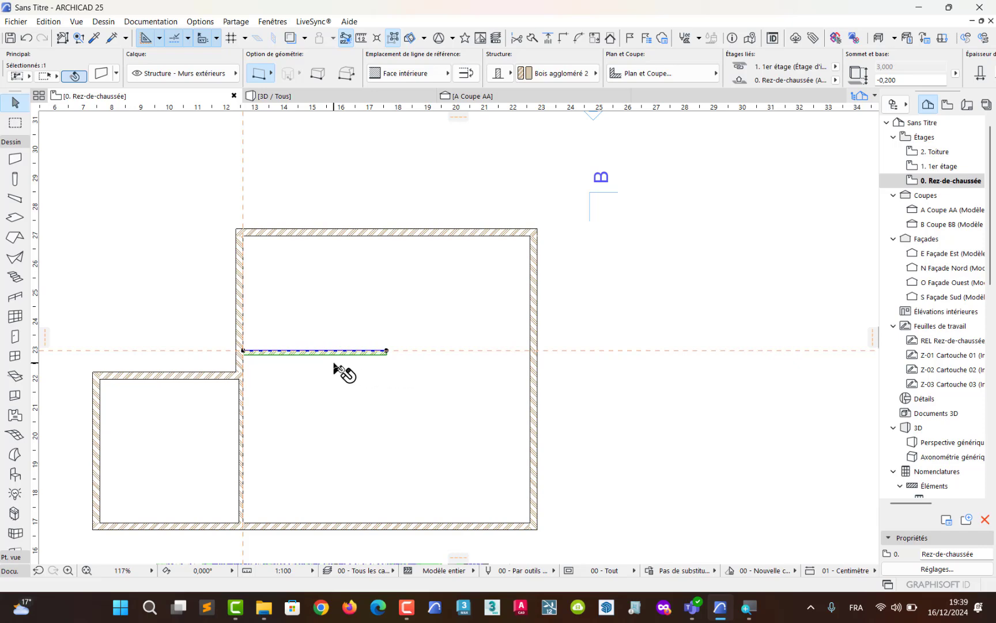
{"action": "scroll", "coordinate": [380, 356], "scroll_direction": "up", "scroll_amount": 3}
{"action": "middle_click_drag", "start_coordinate": [243, 369], "coordinate": [345, 394]}
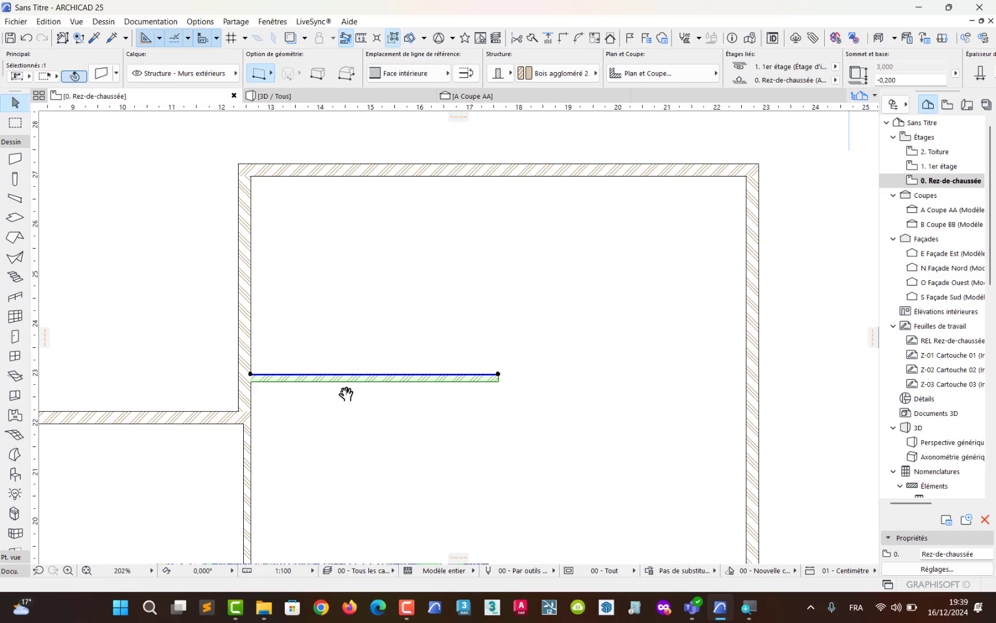
{"action": "left_click", "coordinate": [401, 399]}
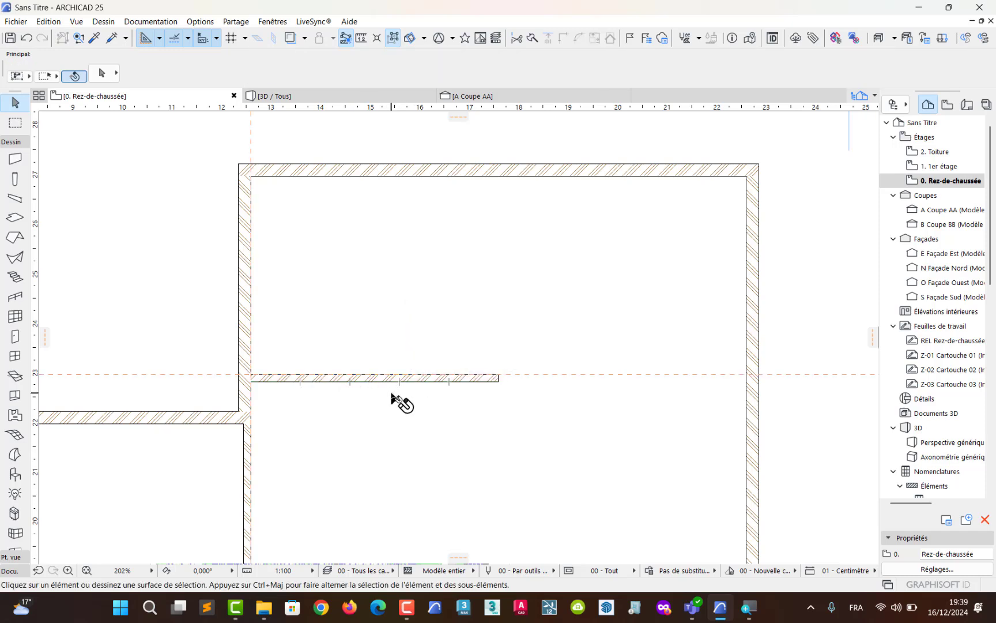
{"action": "left_click", "coordinate": [358, 382]}
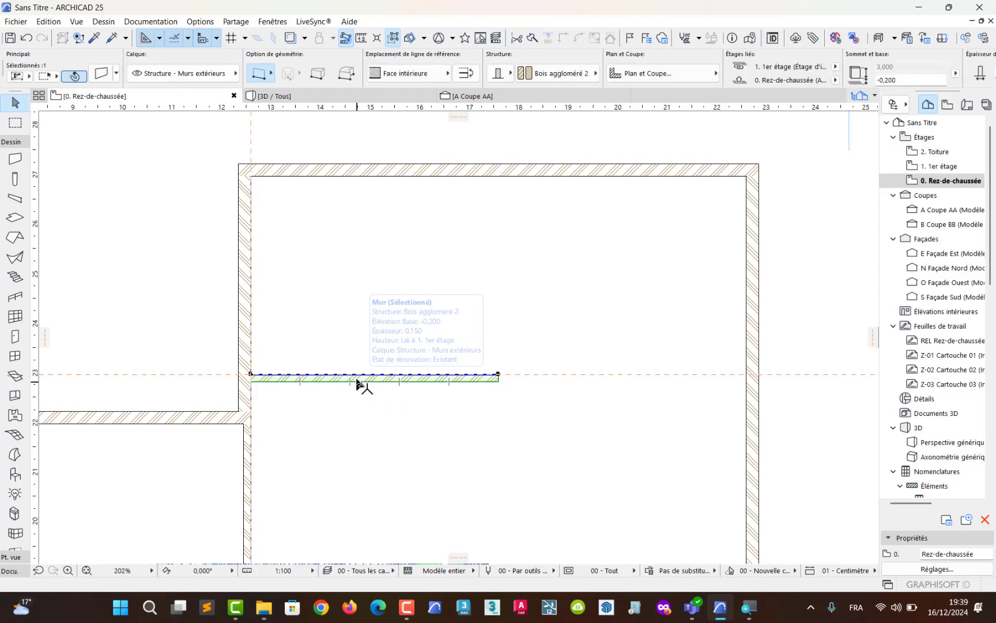
{"action": "left_click", "coordinate": [499, 375]}
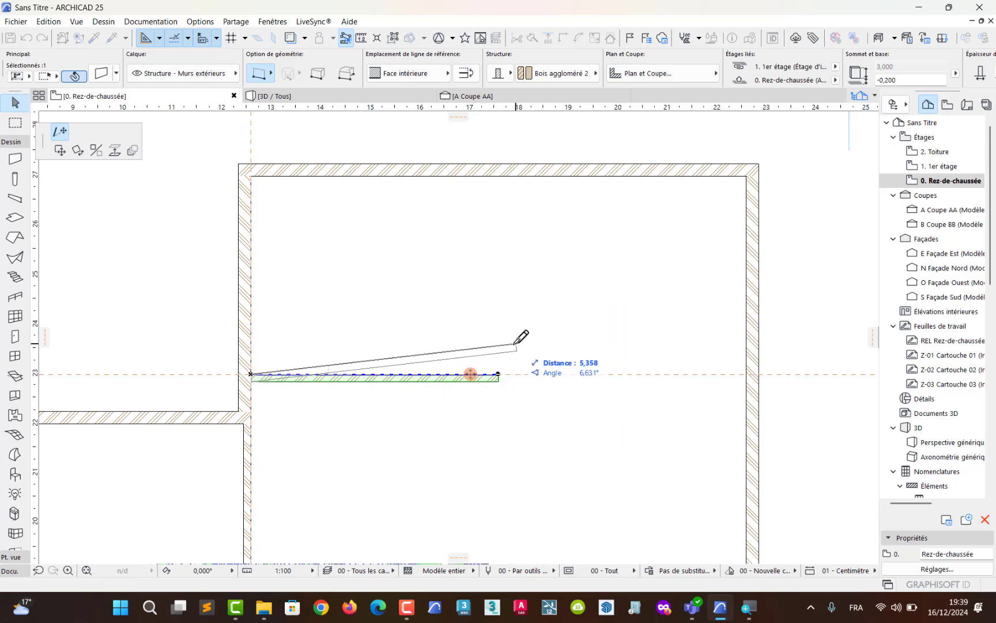
{"action": "left_click", "coordinate": [747, 374]}
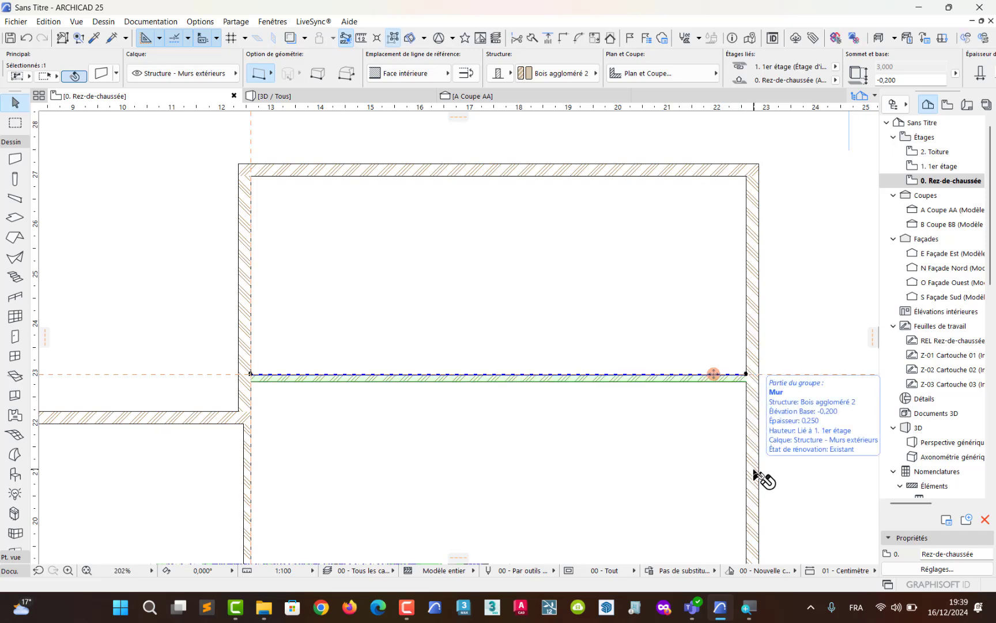
{"action": "key", "text": "ctrl+z"}
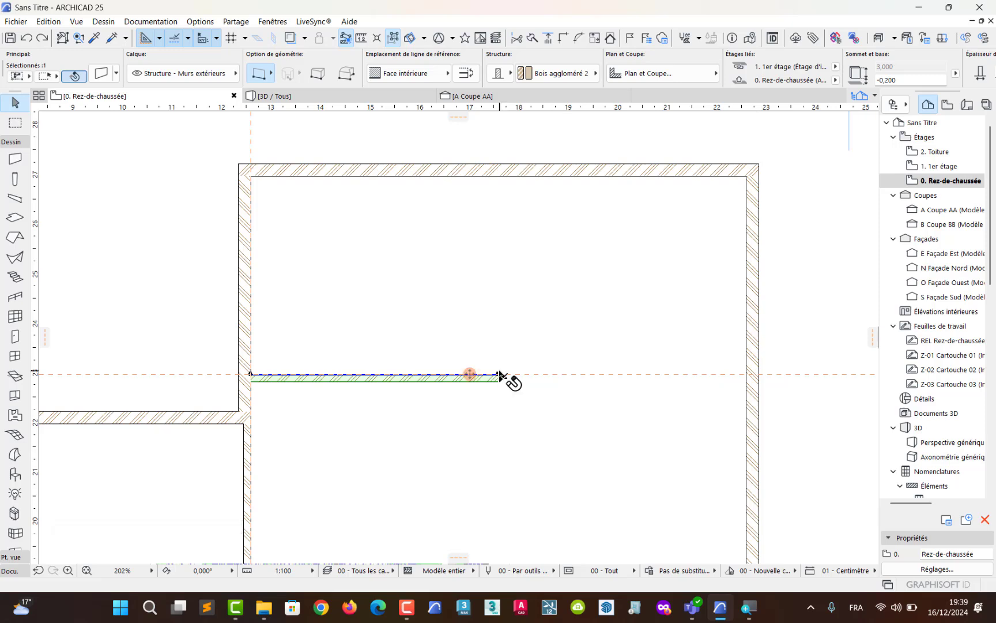
{"action": "left_click", "coordinate": [498, 374]}
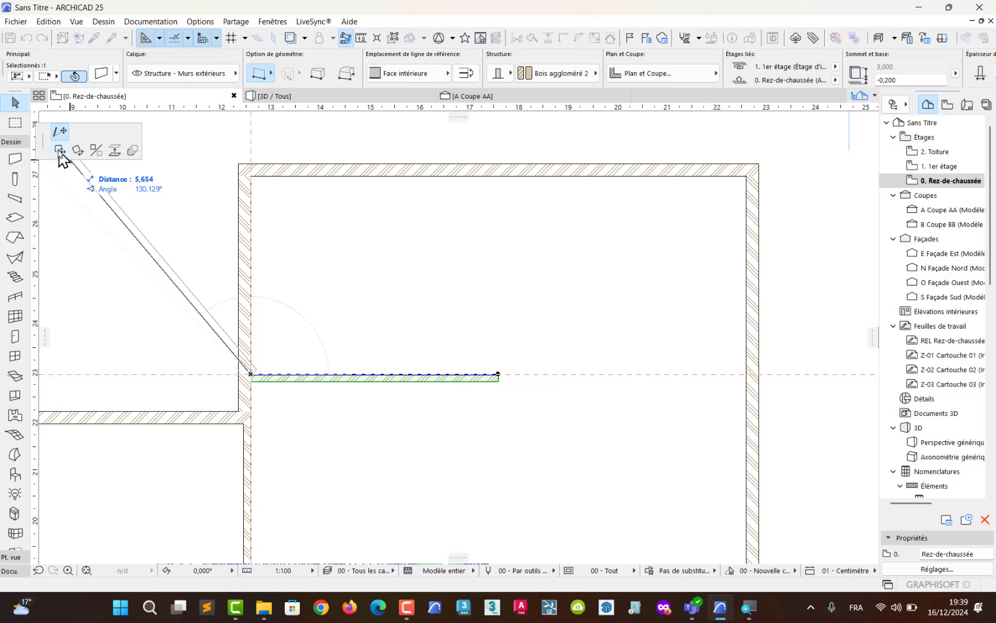
{"action": "left_click_drag", "start_coordinate": [43, 141], "coordinate": [110, 171]}
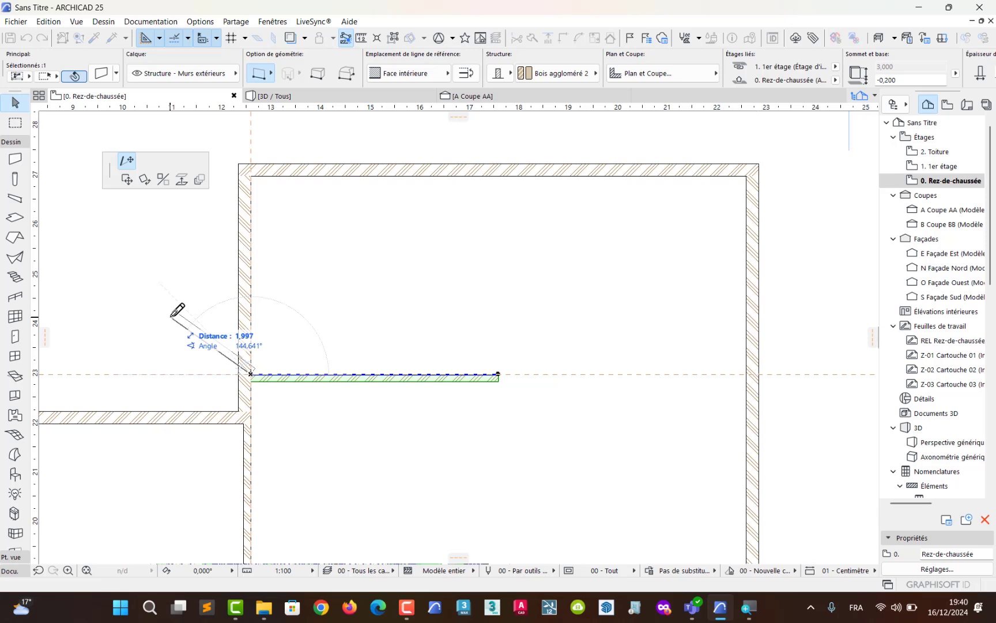
{"action": "key", "text": "Escape"}
{"action": "key", "text": "Escape"}
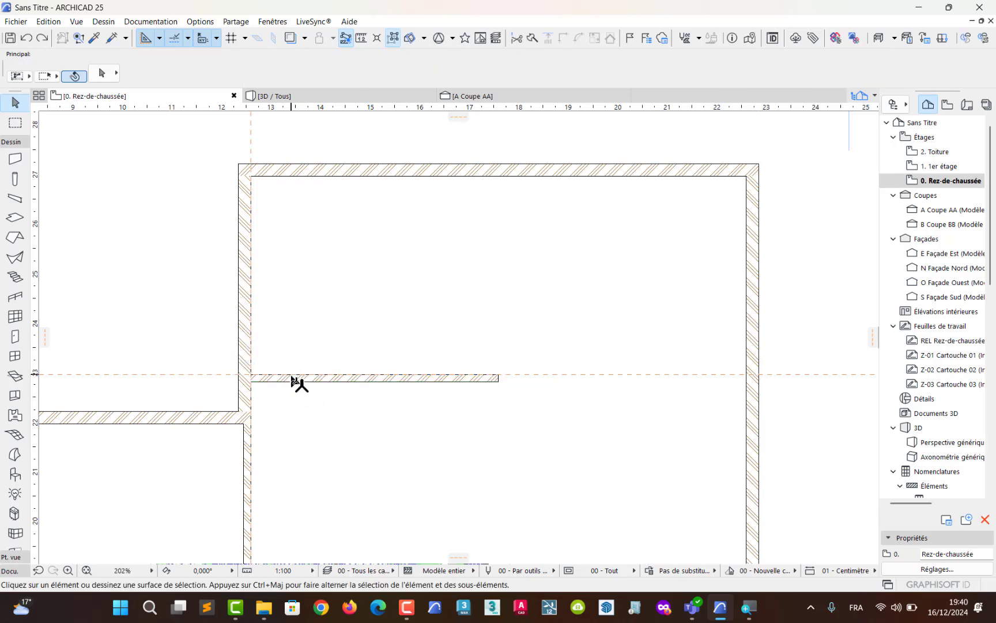
- Stretch the horizontal partition's free end along the horizontal guide line to the east exterior wall's inner face
{"action": "left_click", "coordinate": [300, 382]}
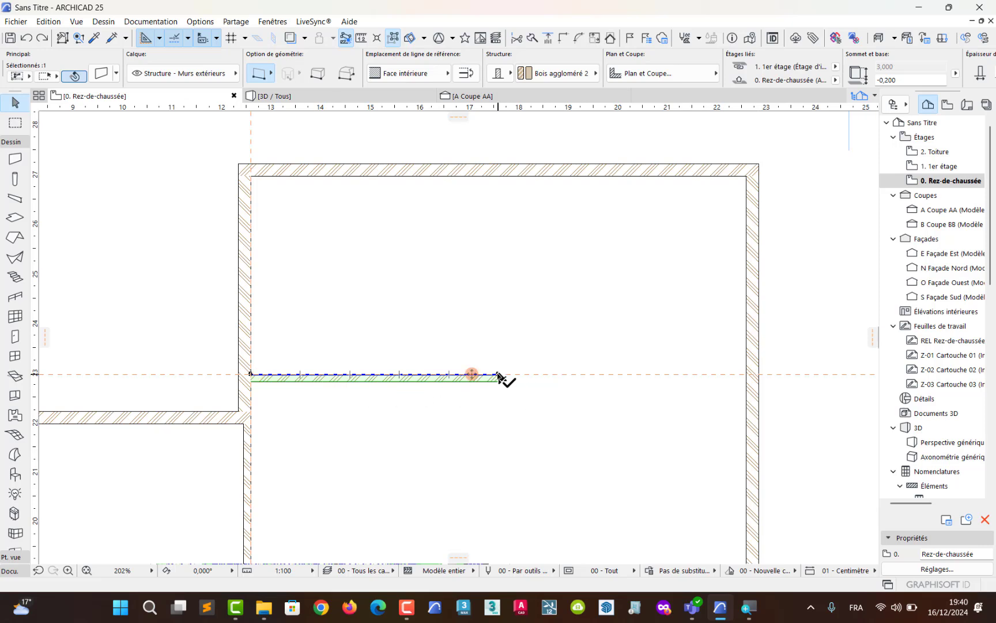
{"action": "left_click", "coordinate": [498, 375]}
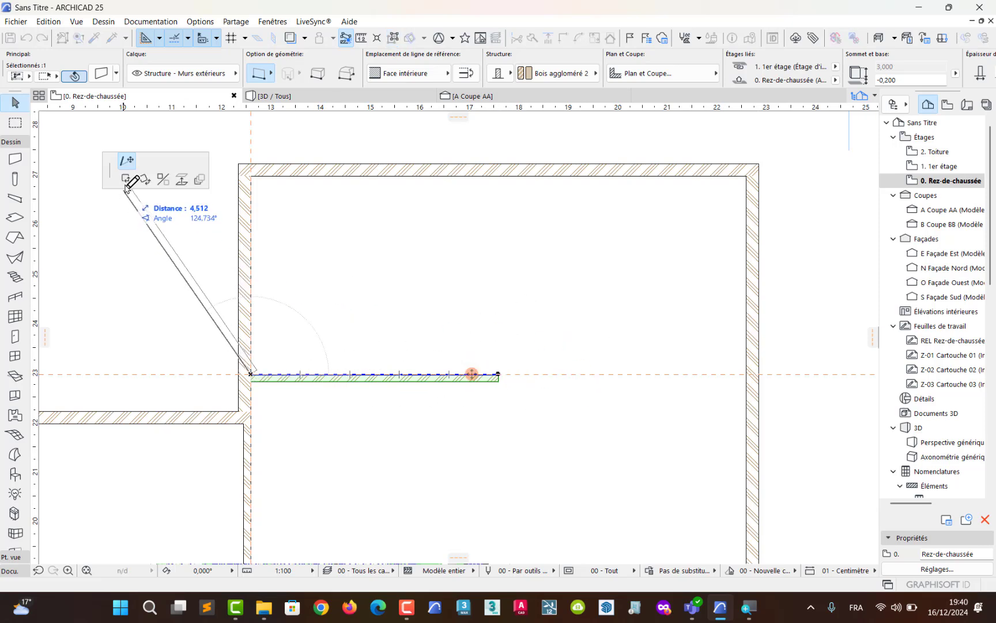
{"action": "left_click", "coordinate": [127, 180]}
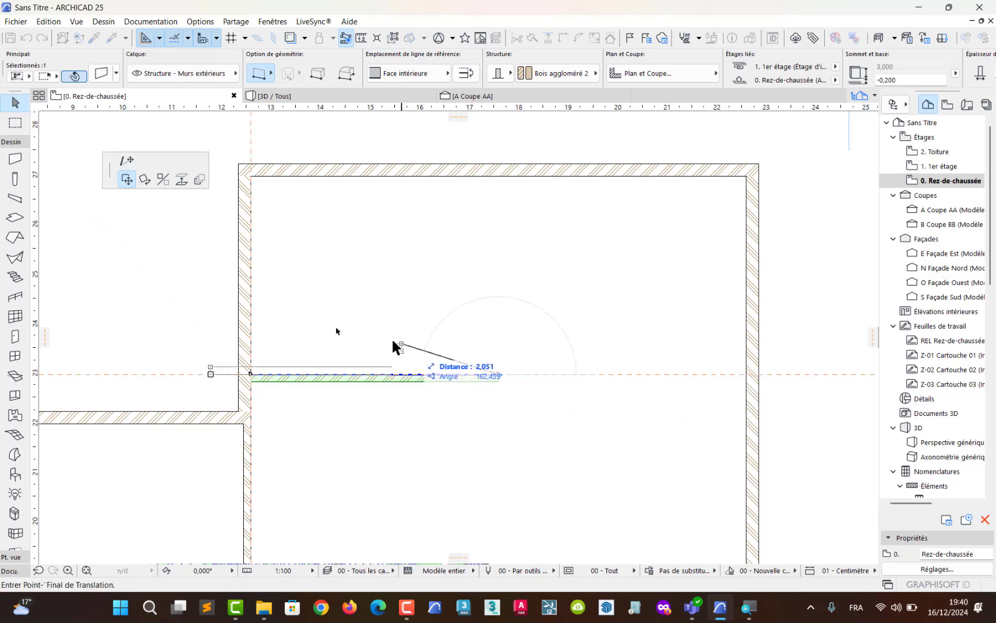
{"action": "left_click", "coordinate": [126, 161]}
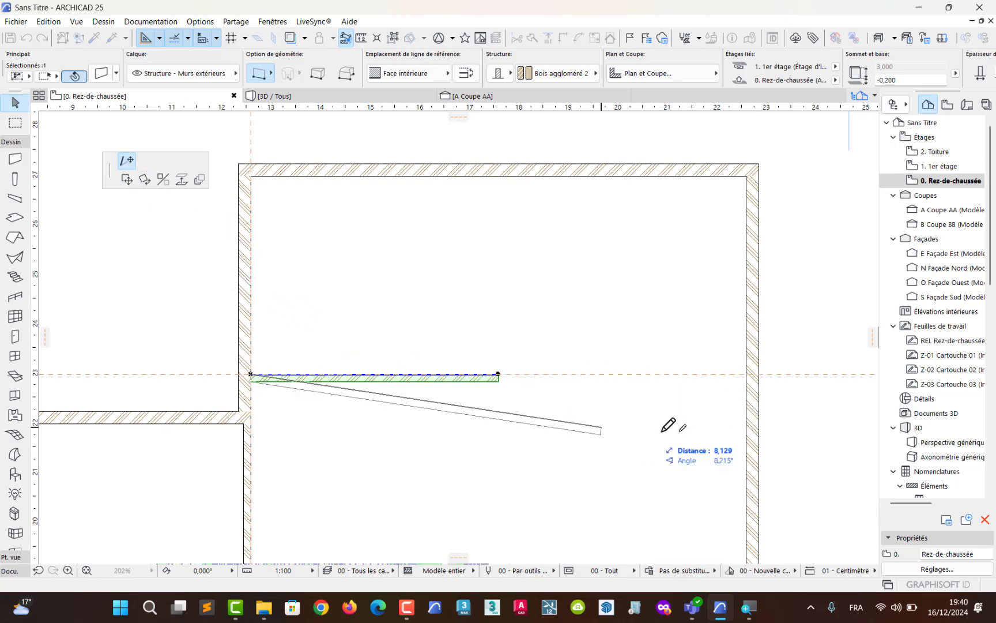
{"action": "left_click", "coordinate": [749, 372]}
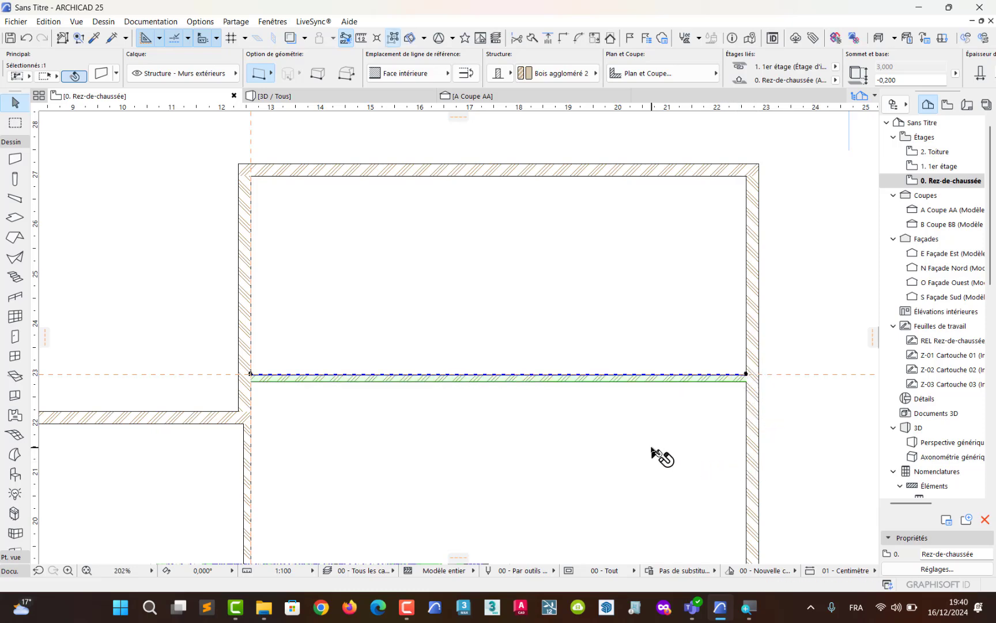
- Switch to the generic 3D perspective and examine the interior partitions and the rooms they divide
{"action": "scroll", "coordinate": [623, 522], "scroll_direction": "down", "scroll_amount": 4}
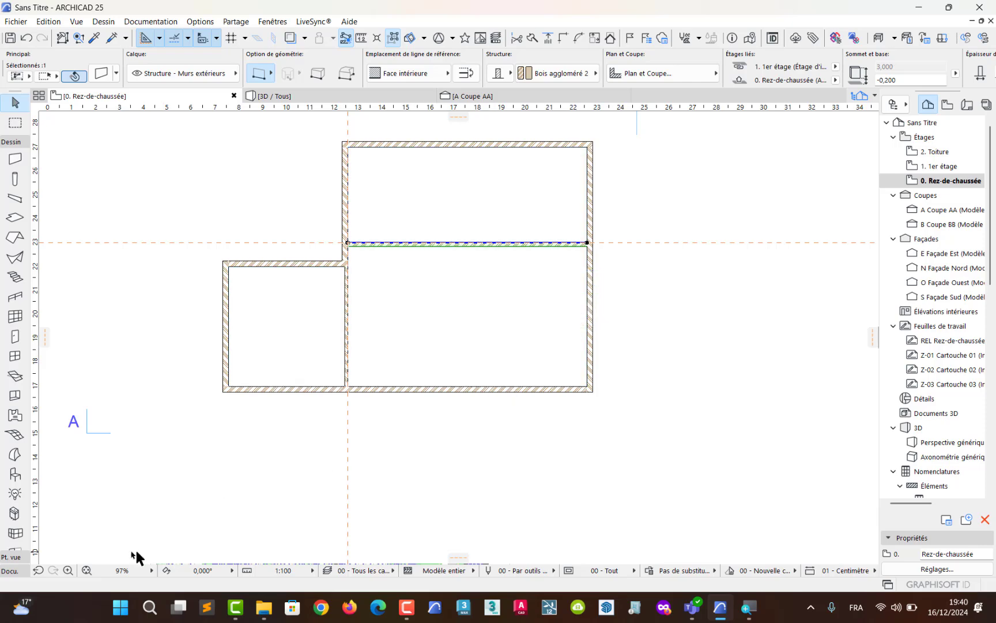
{"action": "left_click", "coordinate": [272, 96]}
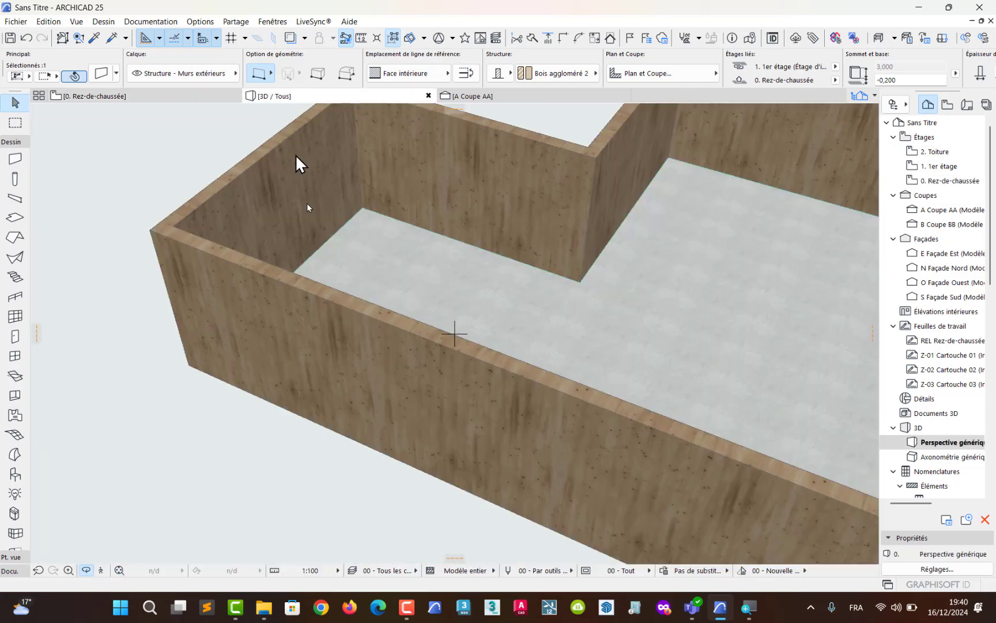
{"action": "middle_click_drag", "start_coordinate": [436, 346], "coordinate": [292, 376], "text": "shift"}
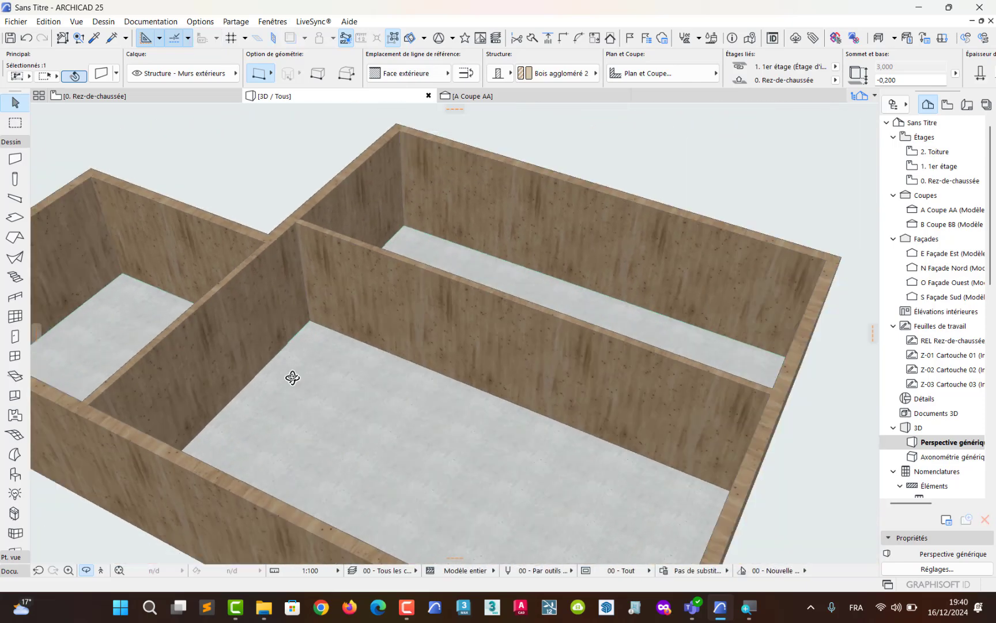
{"action": "scroll", "coordinate": [300, 419], "scroll_direction": "down", "scroll_amount": 4}
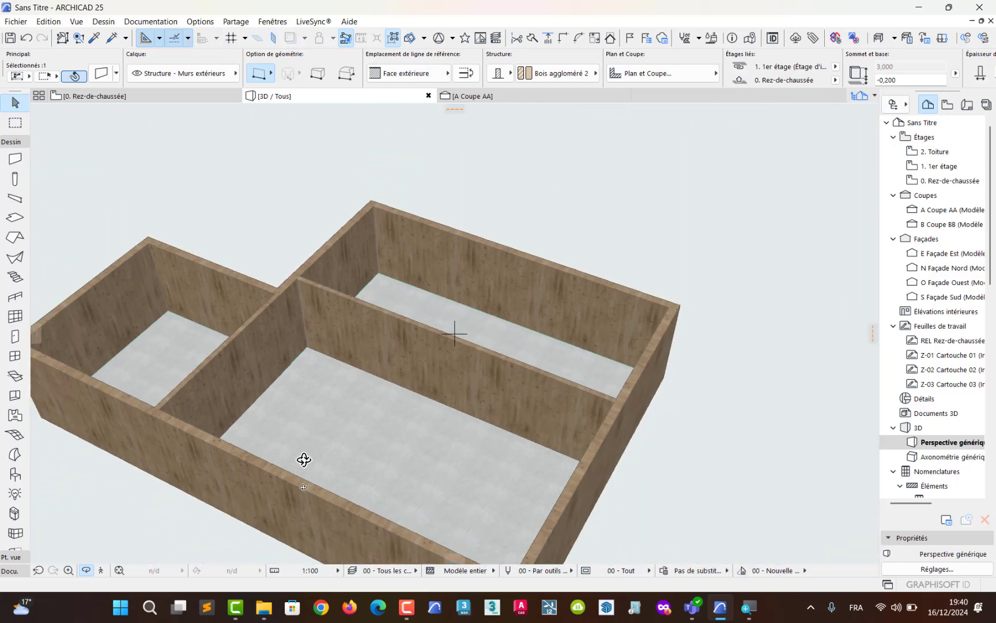
{"action": "left_click", "coordinate": [235, 606]}
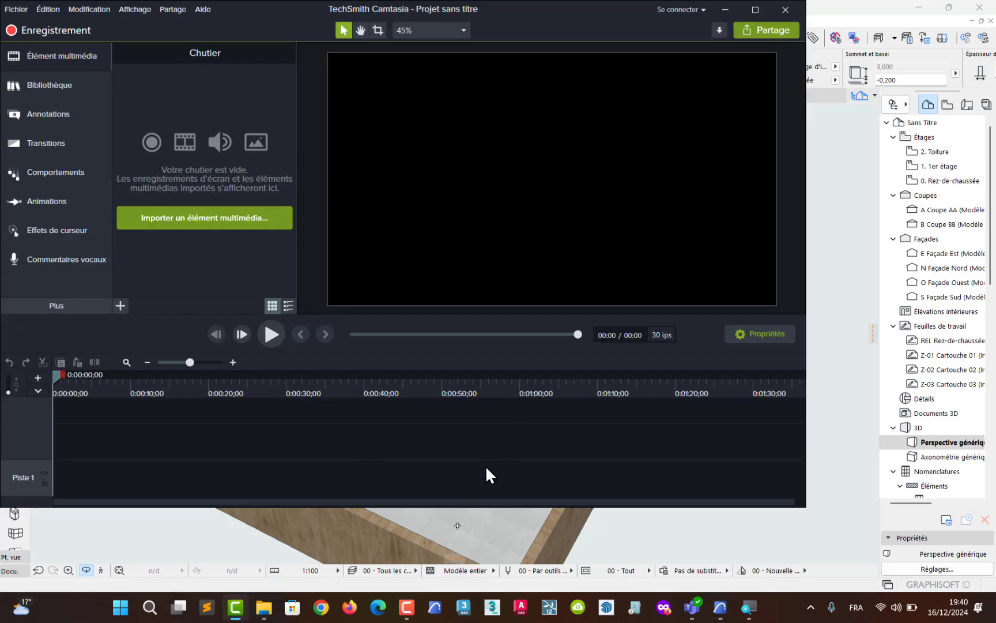